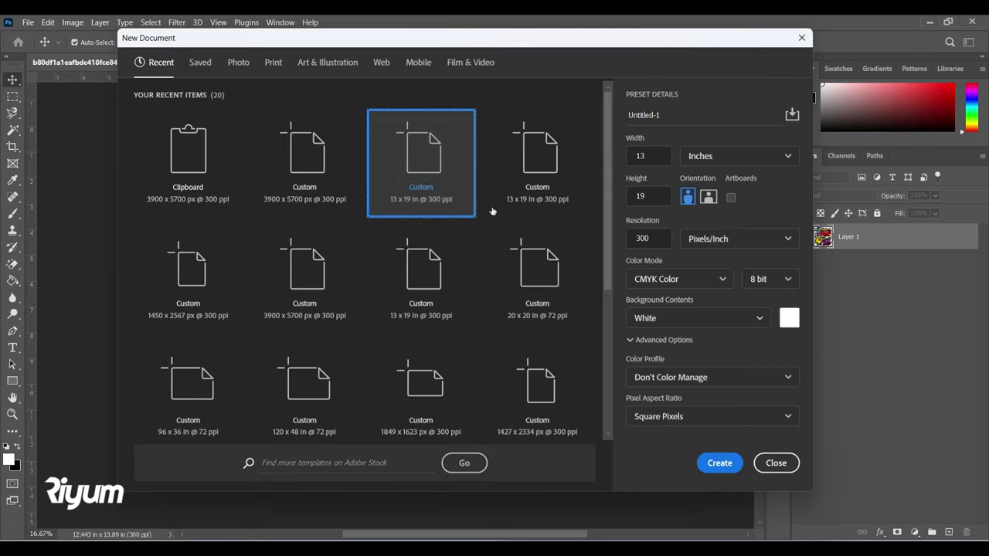
Create a 13 x 19 inch document at 300 pixels/inch with CMYK Color mode, white background and no color management
click(664, 279)
click(648, 366)
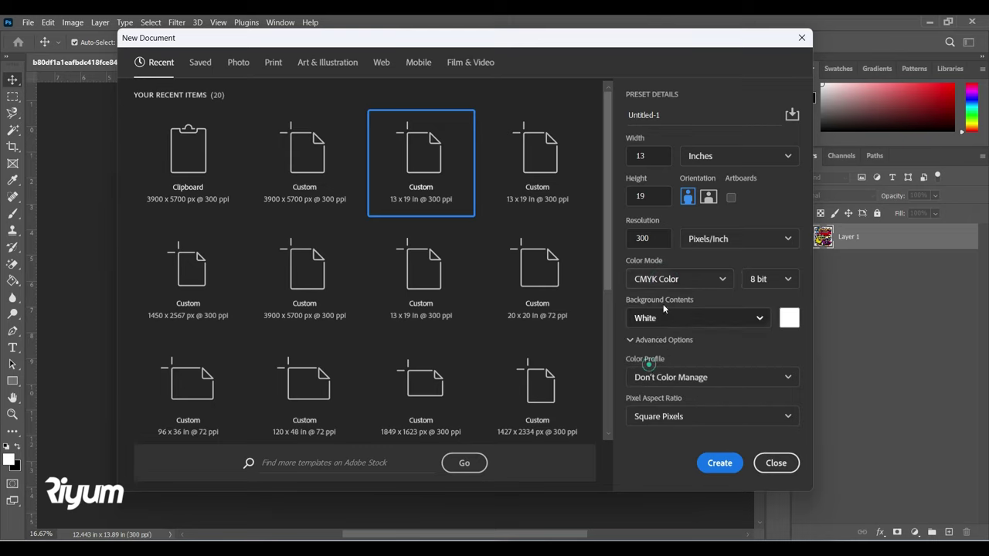
click(716, 463)
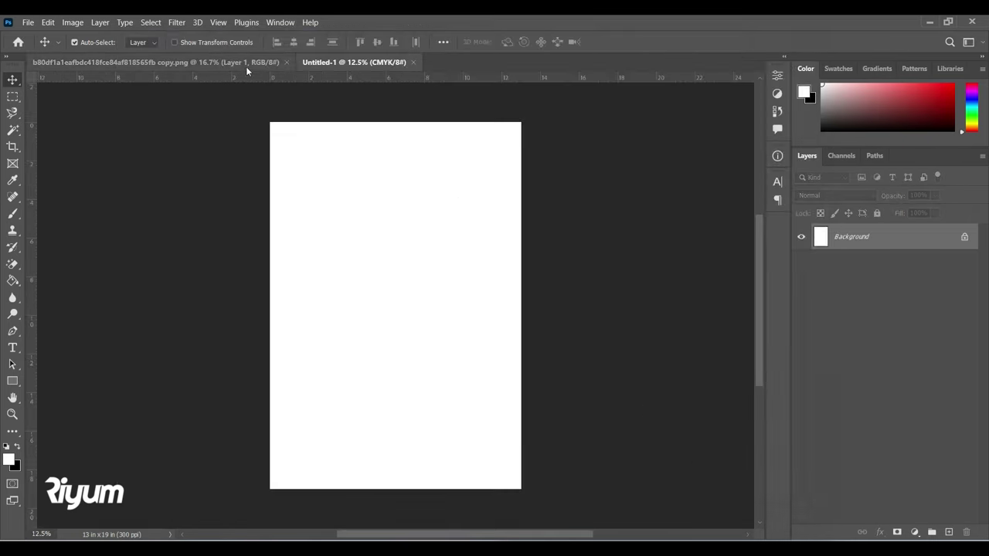
Copy the entire car show artwork from the PNG document and paste it into the new CMYK document
click(246, 66)
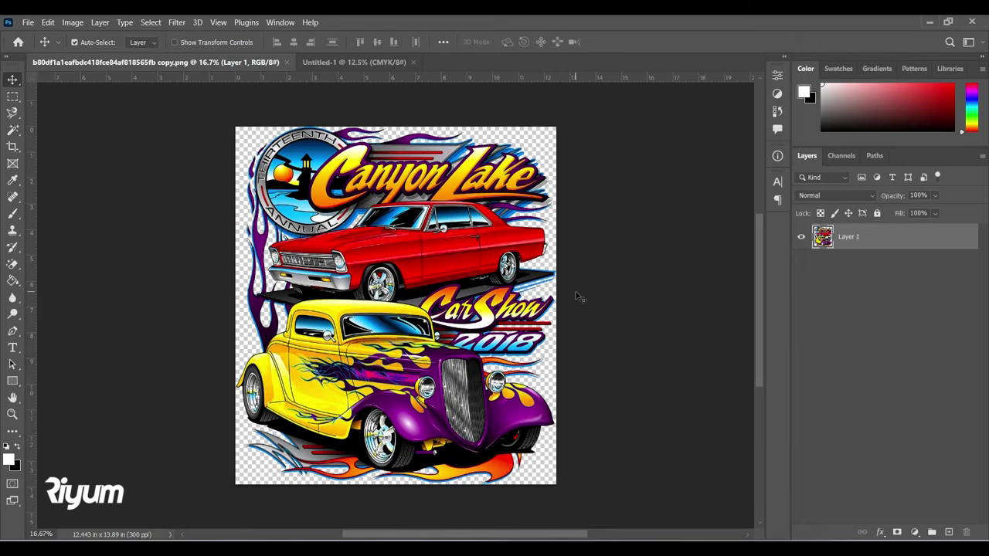
key(ctrl+a)
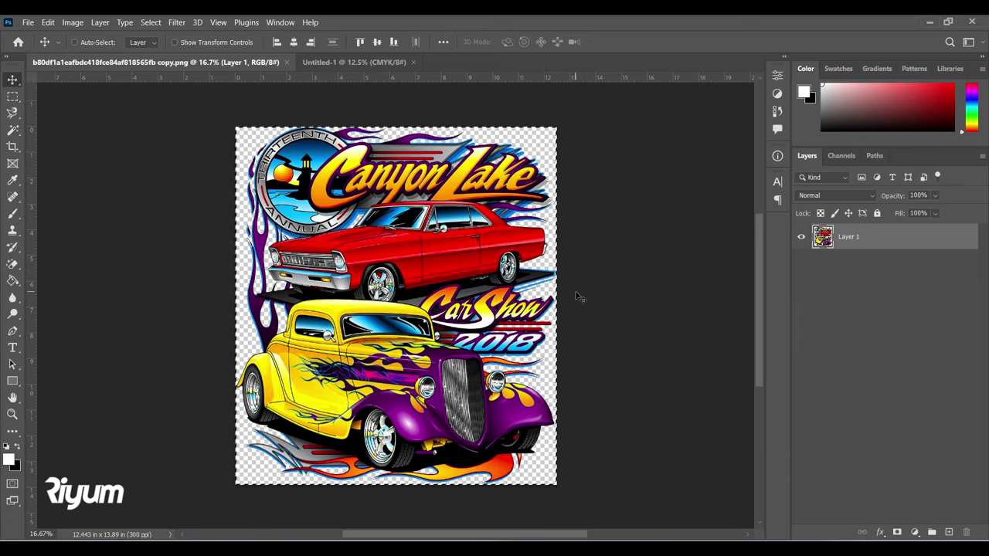
click(357, 62)
key(ctrl)
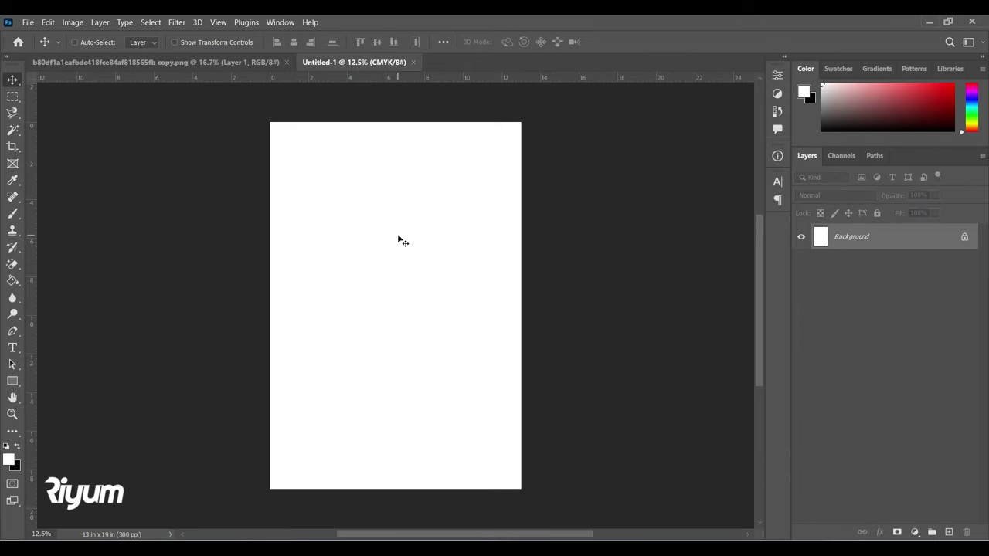
key(ctrl+v)
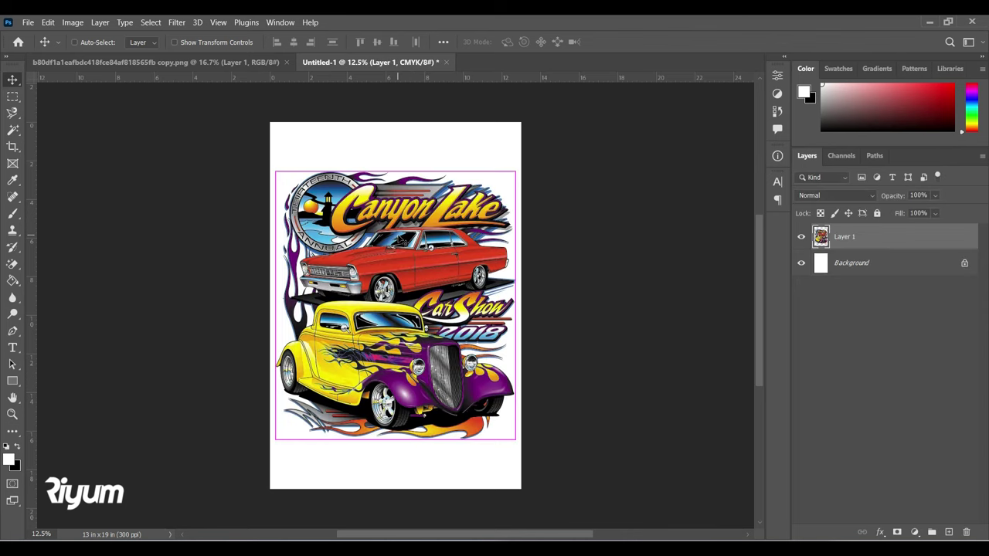
click(556, 248)
click(430, 257)
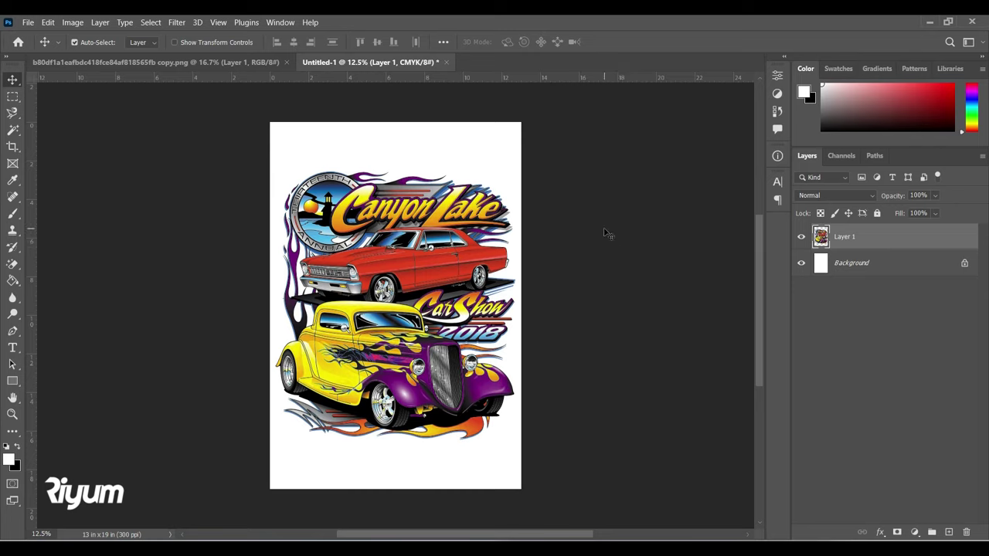
Examine the Cyan, Magenta, Yellow and Black channels one at a time, returning to the CMYK composite
click(840, 156)
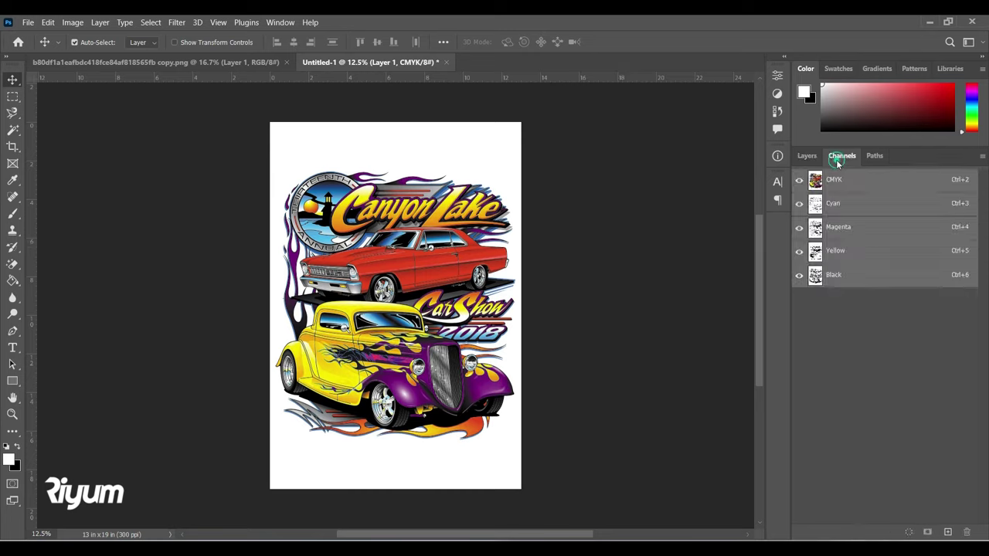
click(870, 204)
click(865, 228)
click(864, 251)
click(861, 278)
click(862, 251)
click(863, 232)
click(861, 206)
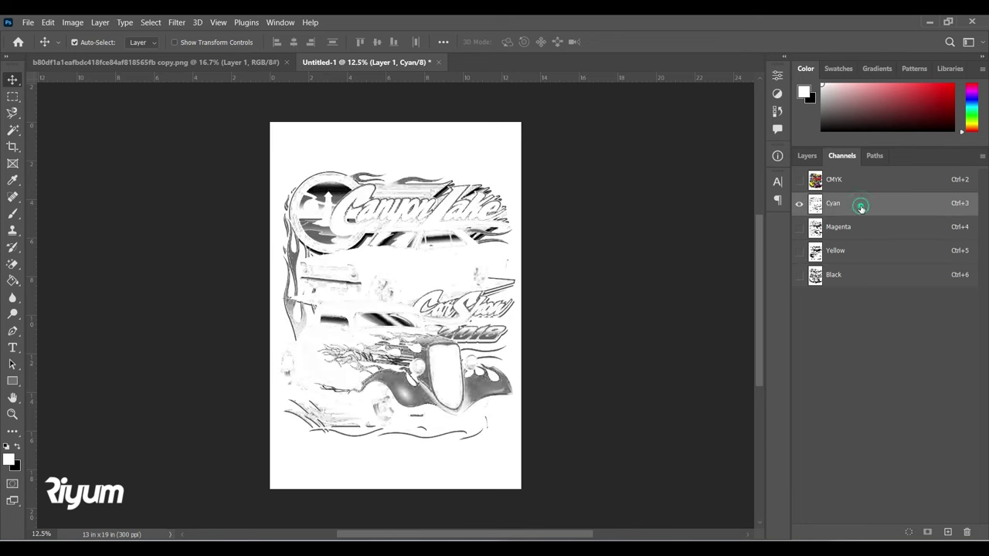
click(856, 178)
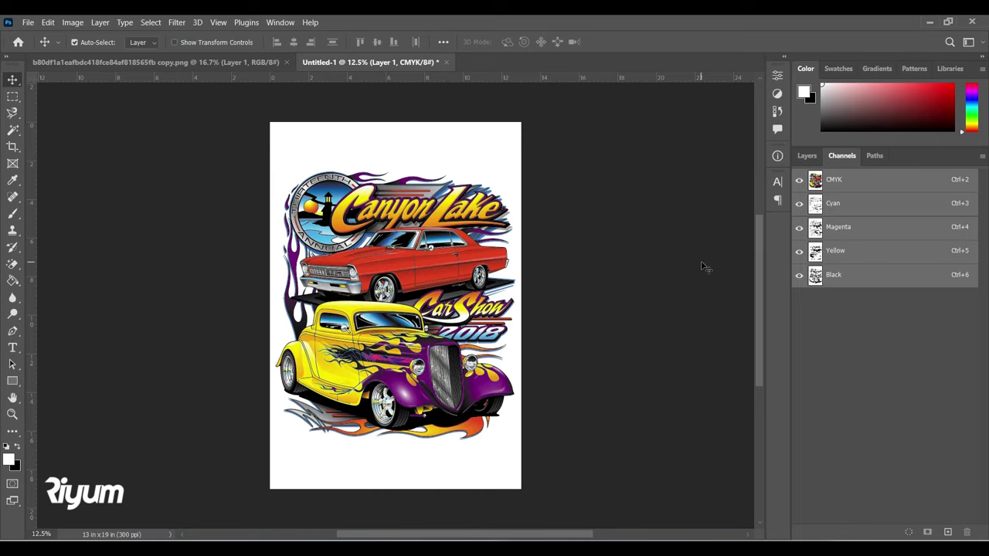
Duplicate the Cyan channel within the same document under the name Cyan copy
click(844, 210)
right_click(844, 208)
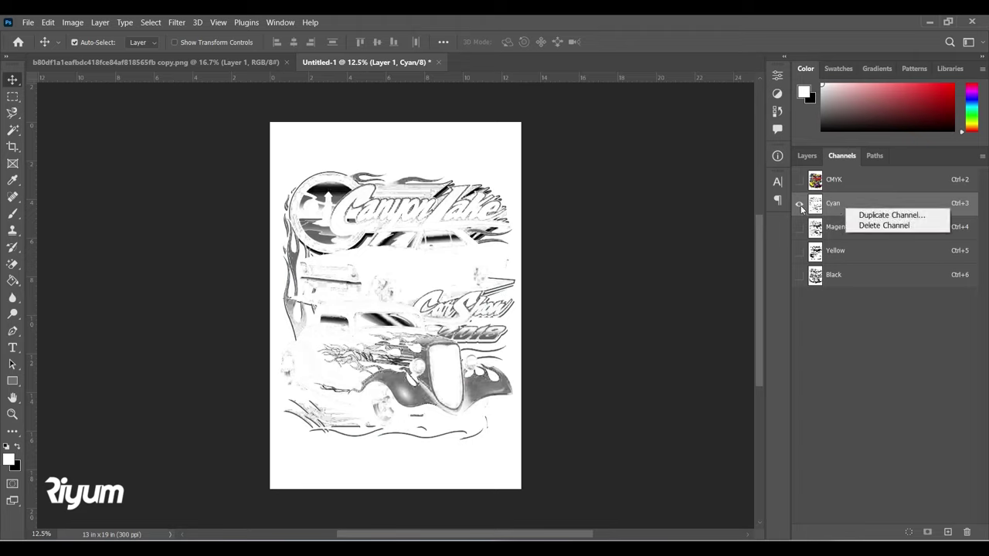
click(832, 204)
right_click(862, 206)
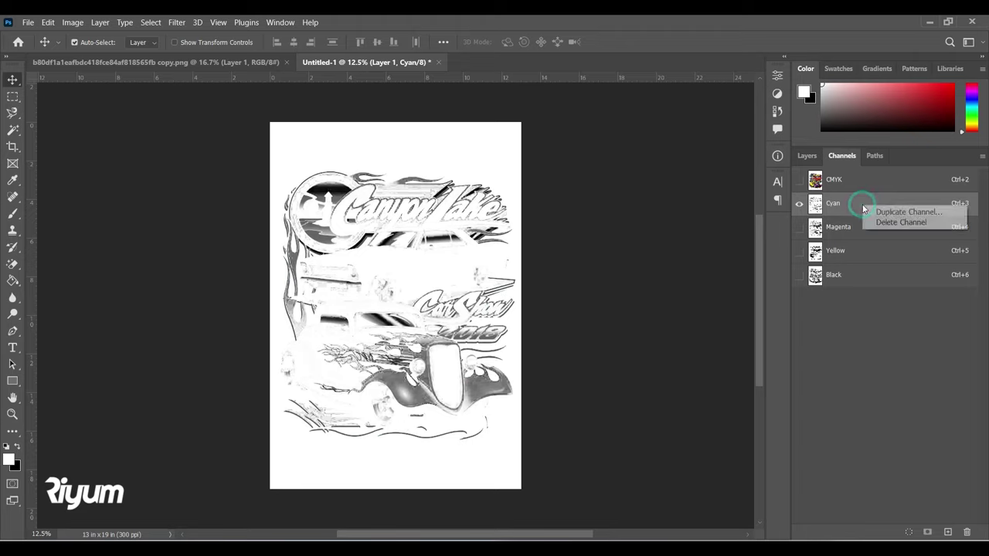
click(879, 213)
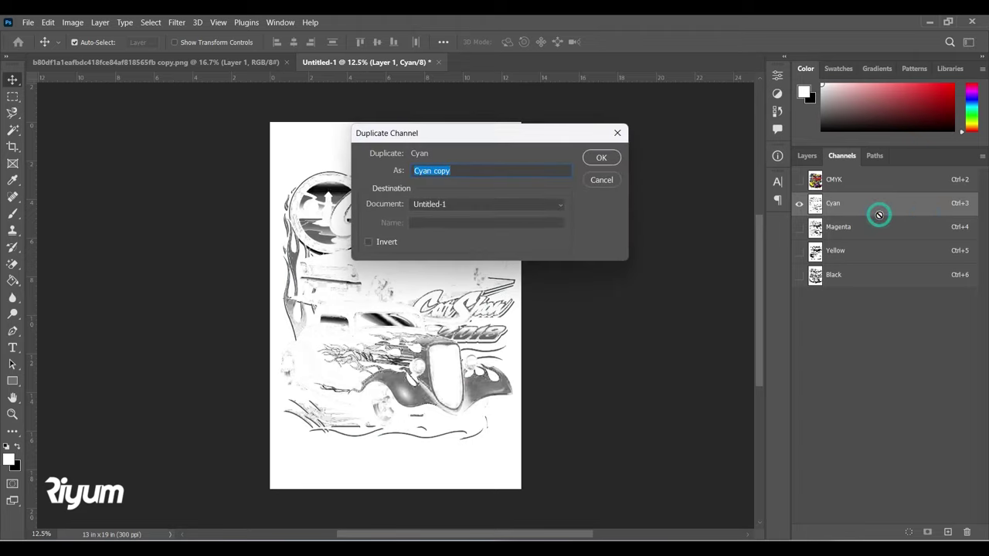
click(615, 157)
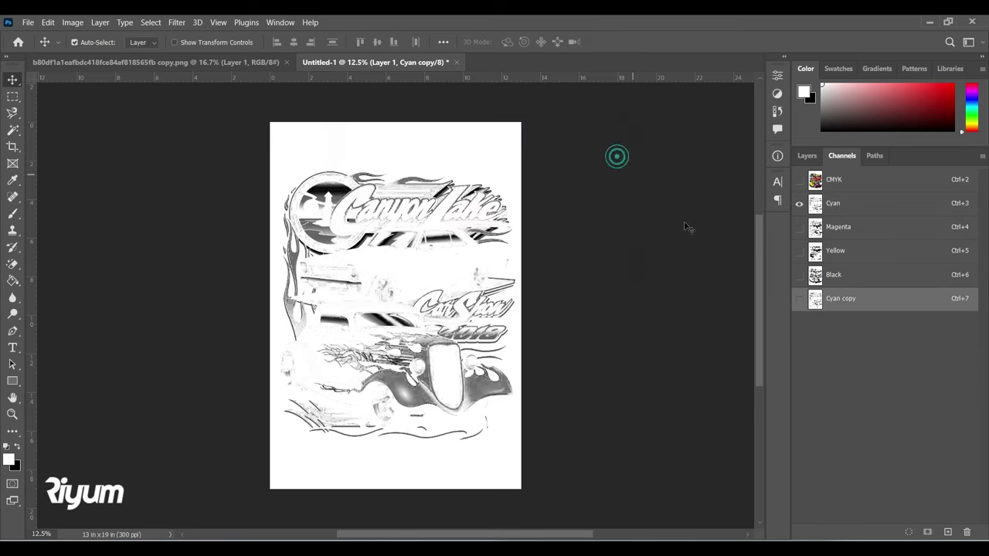
Duplicate the Magenta and Yellow channels as Magenta copy and Yellow copy
click(861, 227)
right_click(860, 228)
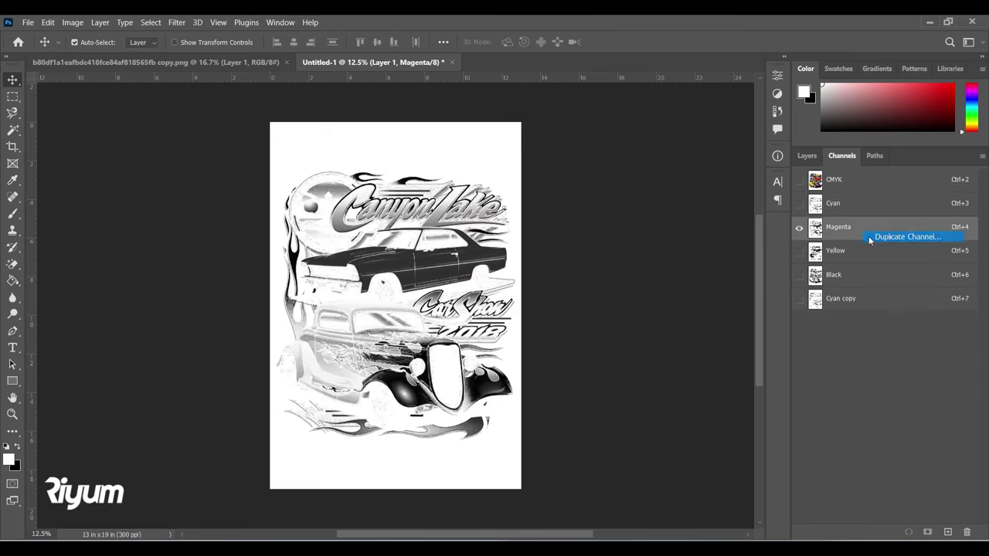
click(867, 236)
click(601, 158)
click(865, 253)
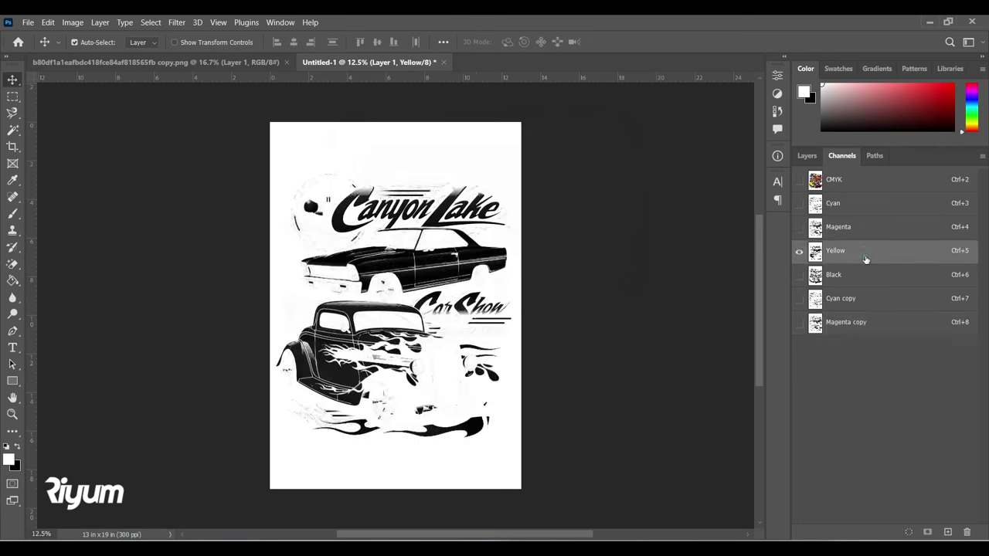
right_click(868, 260)
click(896, 263)
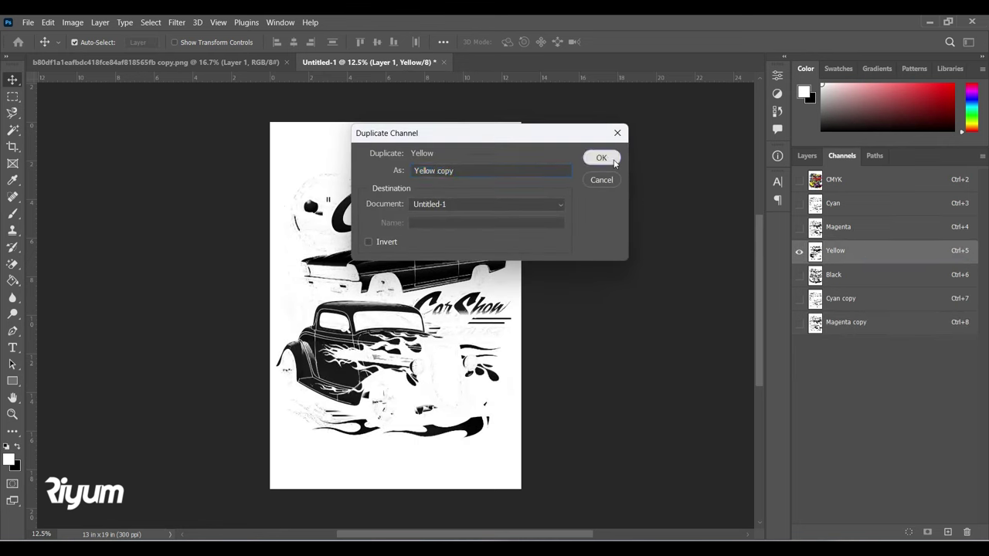
click(599, 158)
Duplicate the Black channel as Black copy and display all four channel copies together
click(857, 275)
right_click(857, 275)
click(869, 280)
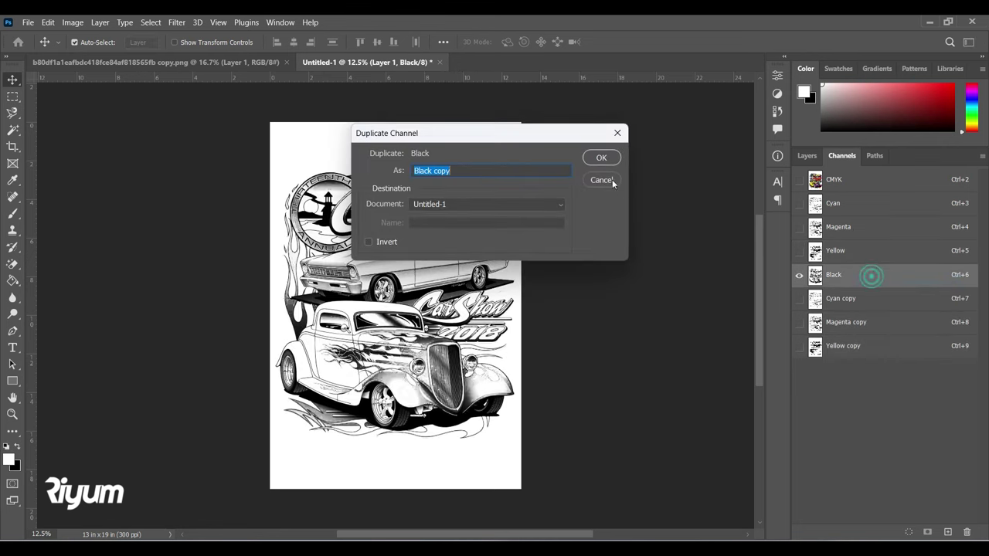
click(596, 158)
click(861, 298)
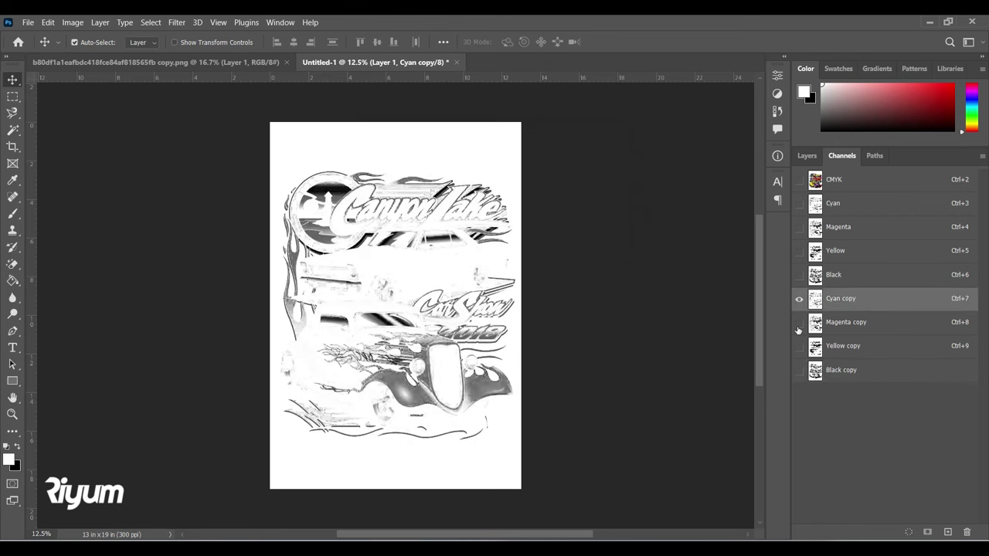
drag(798, 325, 798, 371)
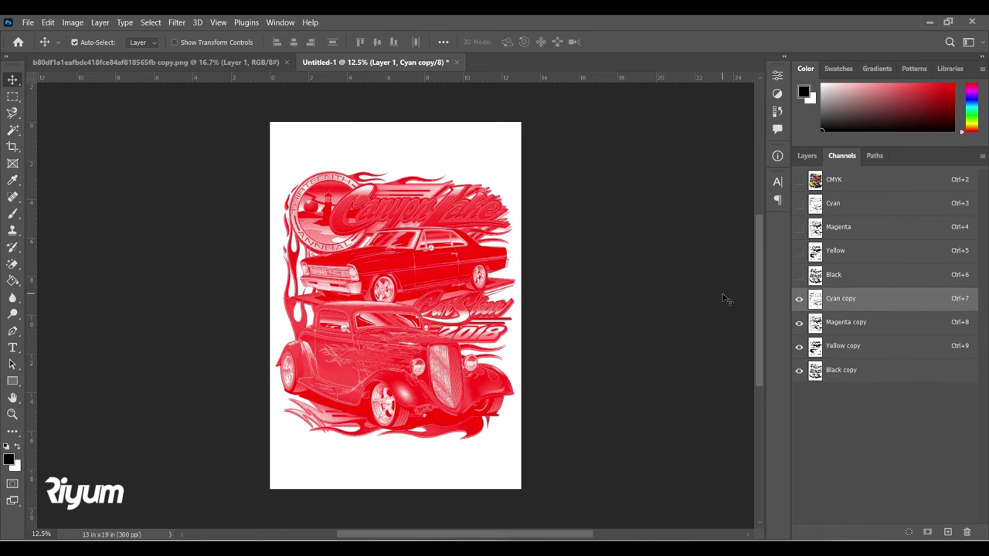
Change the Cyan copy channel to a spot color with C 100, M 0, Y 0, K 0
double_click(906, 303)
click(763, 244)
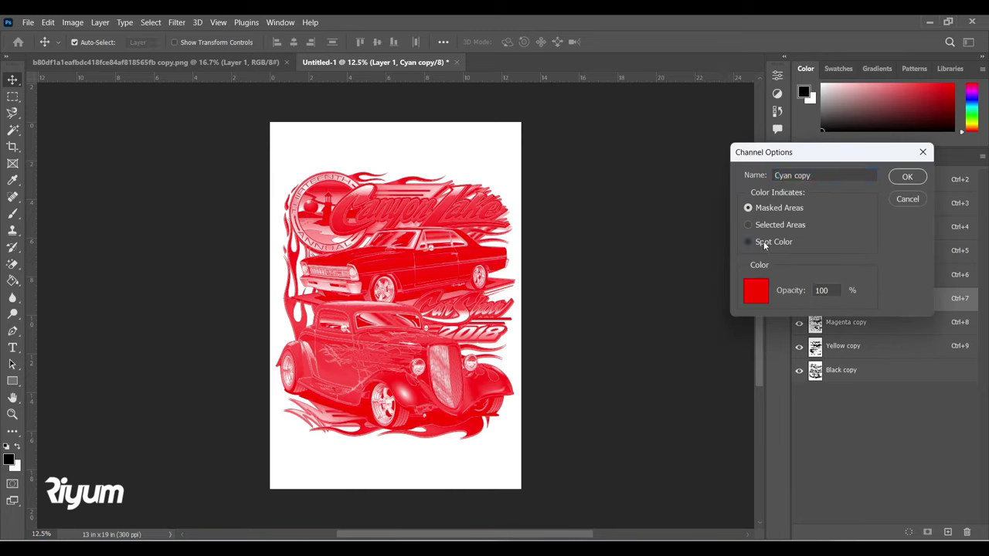
click(758, 293)
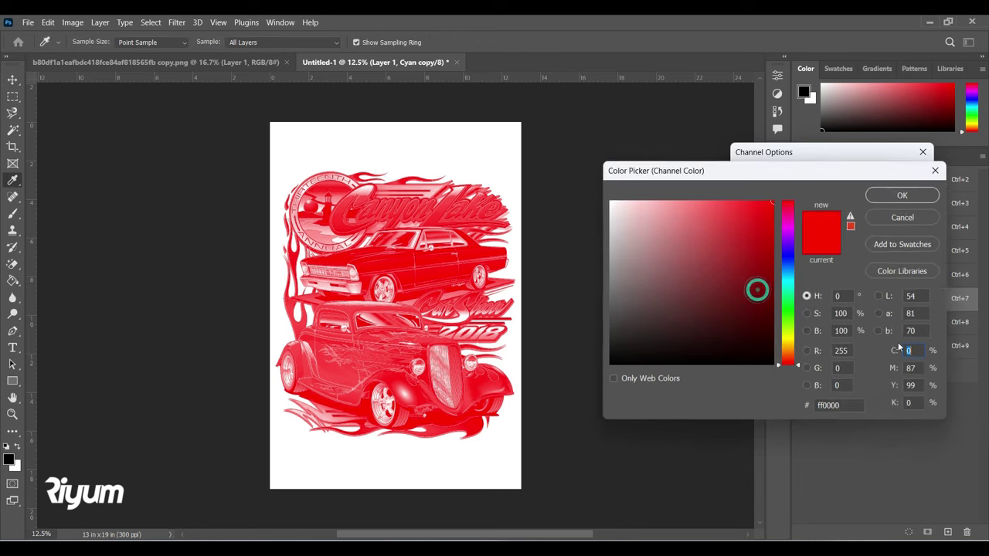
click(909, 351)
text(100)
key(Tab)
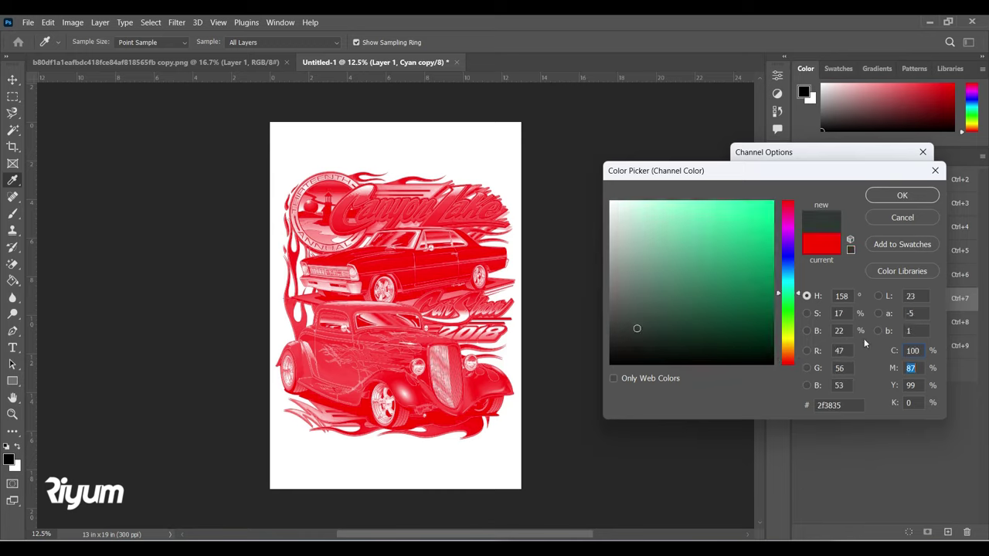
text(0)
key(Tab)
text(0)
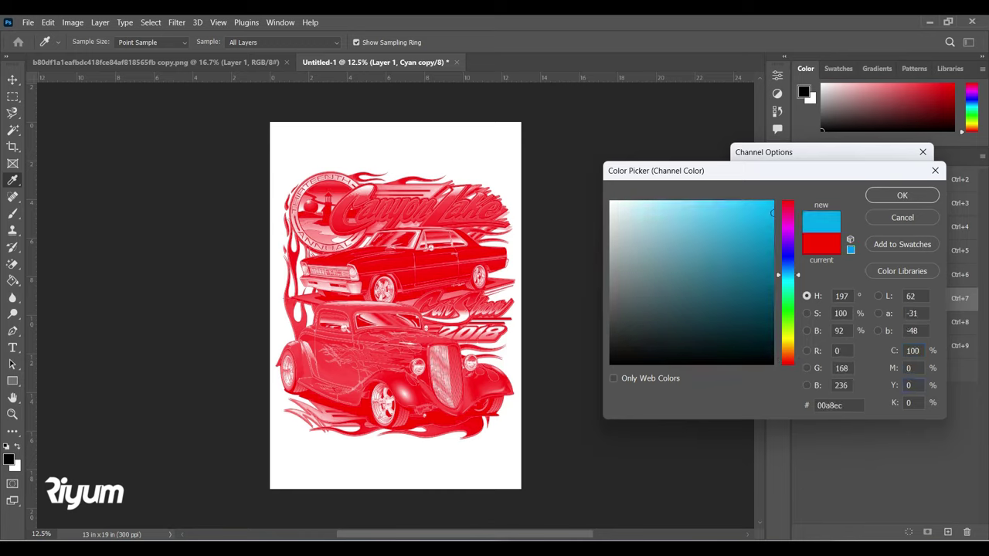
click(889, 197)
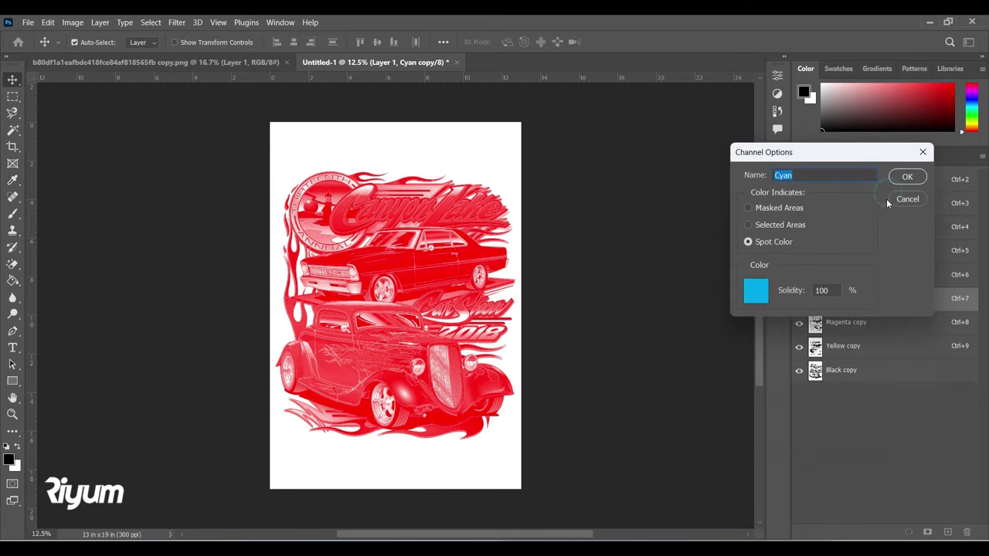
Set the cyan spot channel's solidity to 5% and apply its channel options
double_click(835, 290)
text(5)
click(899, 178)
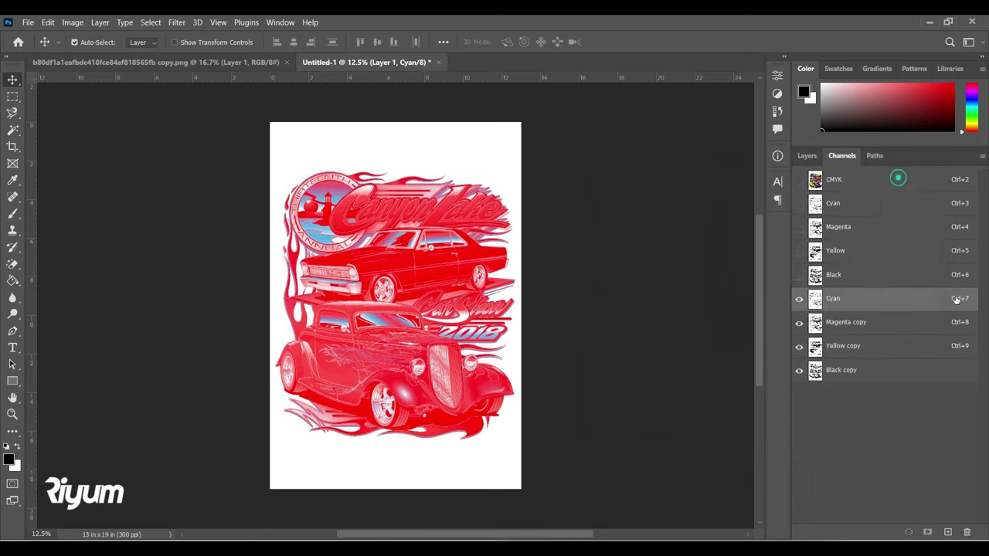
Change the Magenta copy channel to a spot color with C 0, M 100, Y 0, K 0 and 5% solidity
double_click(892, 323)
click(776, 241)
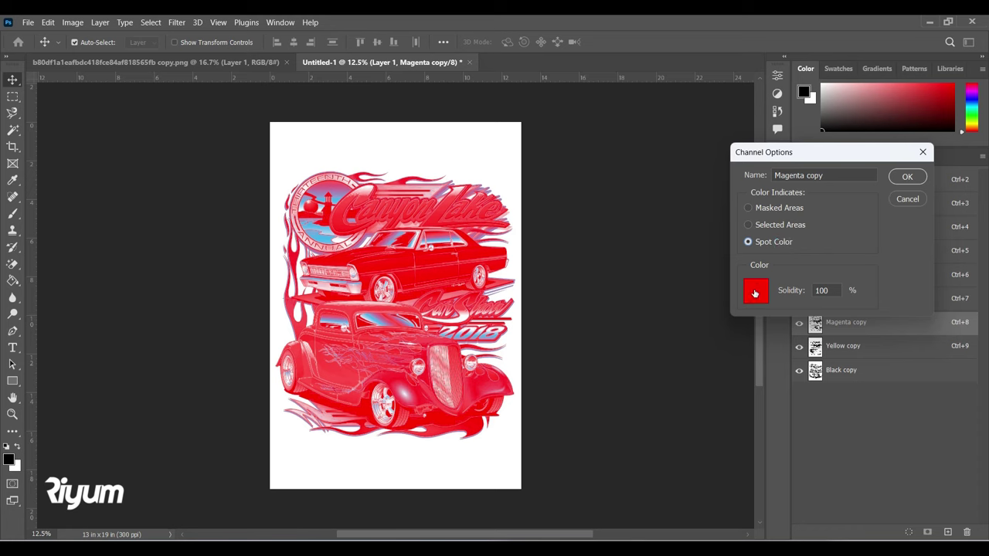
click(755, 291)
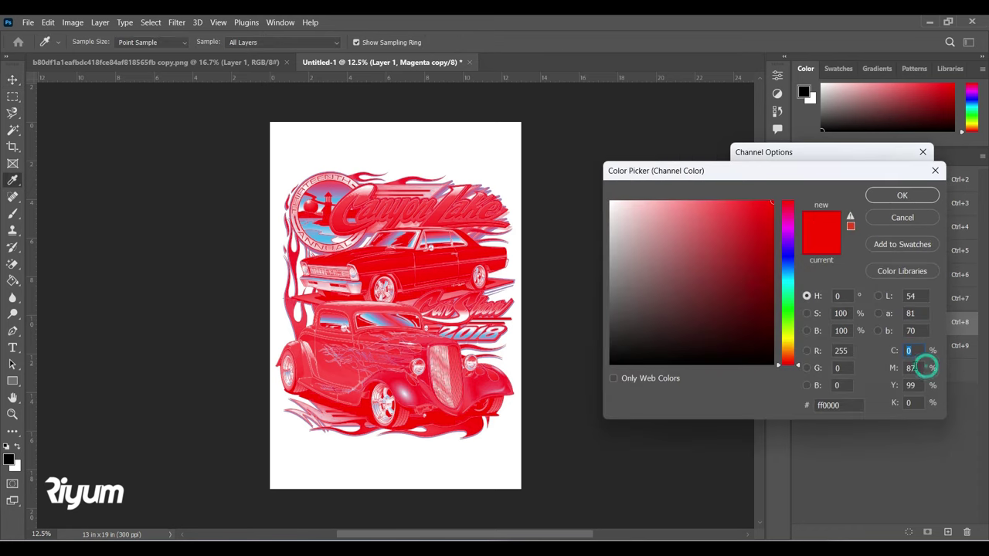
click(910, 368)
text(100)
key(Tab)
text(0)
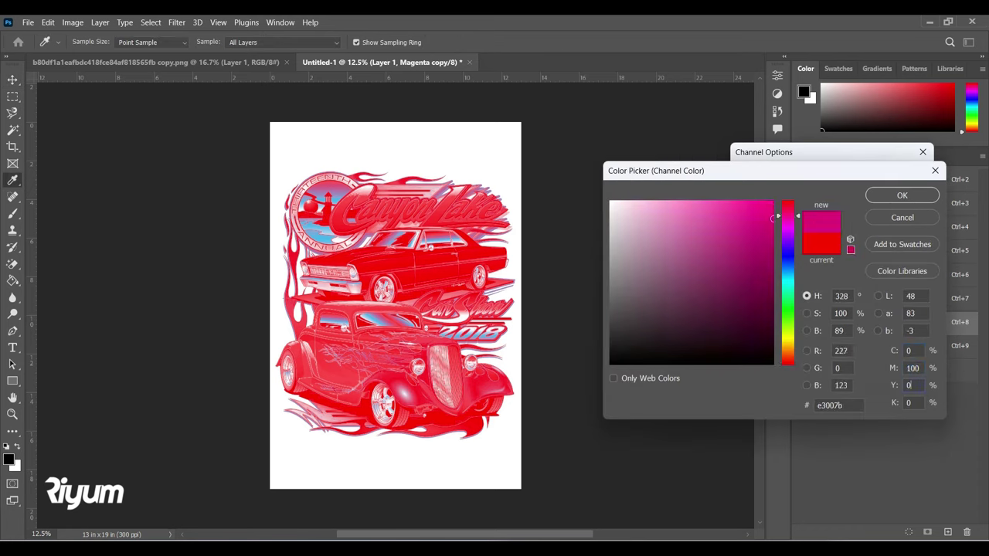
click(902, 198)
click(827, 289)
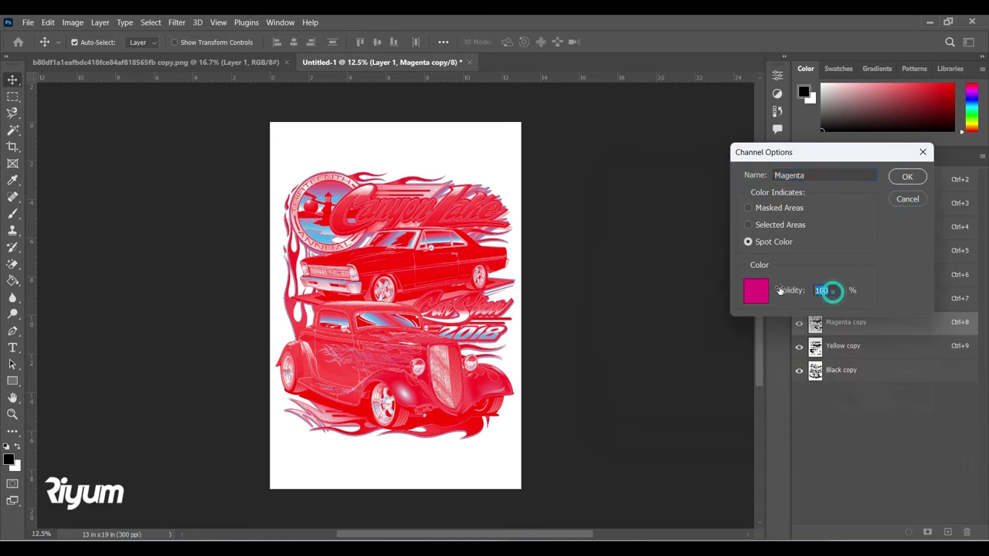
click(905, 175)
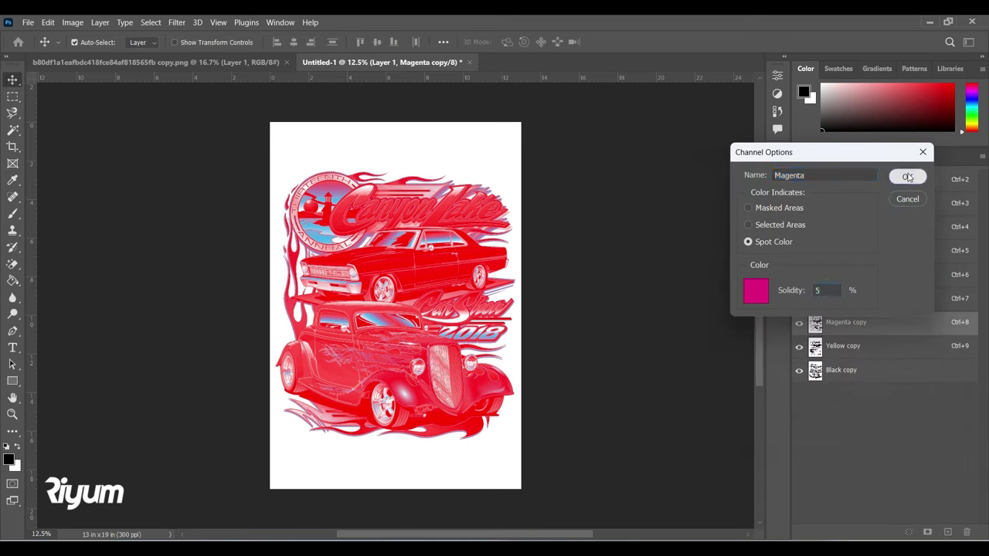
Change the Yellow copy channel to a spot color with C 0, M 0, Y 100, K 0 and 5% solidity
click(850, 348)
double_click(886, 351)
click(767, 244)
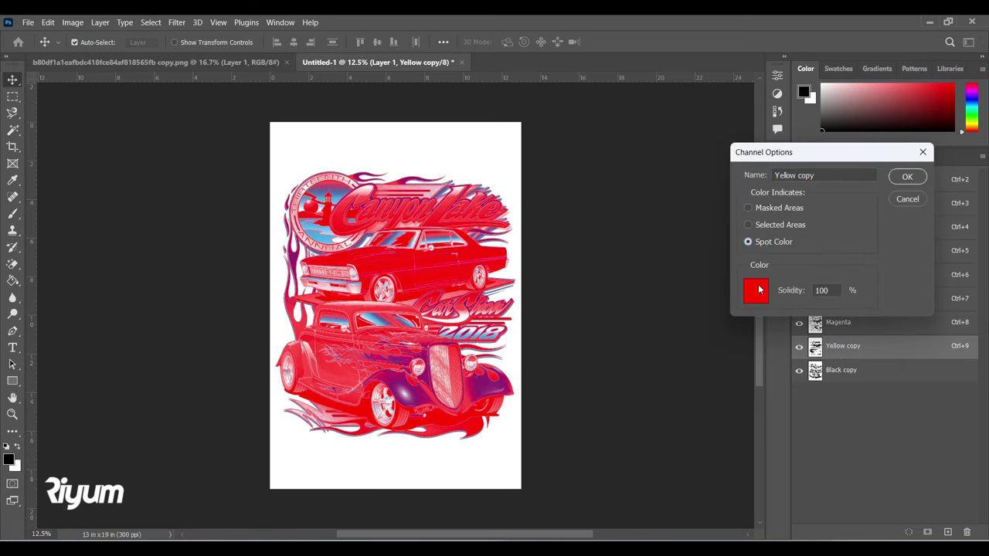
click(758, 291)
double_click(917, 368)
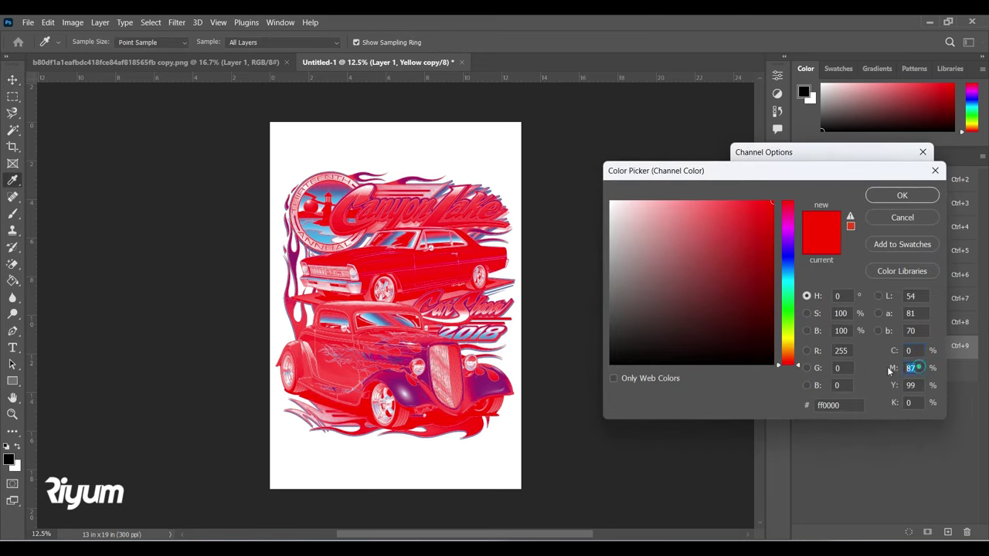
text(0)
key(Tab)
text(100)
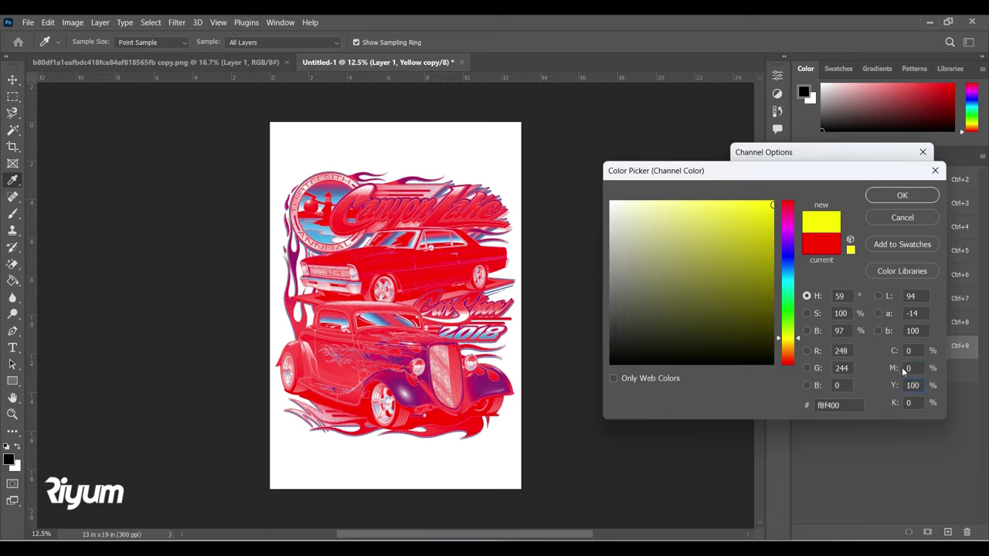
click(900, 195)
key(Tab)
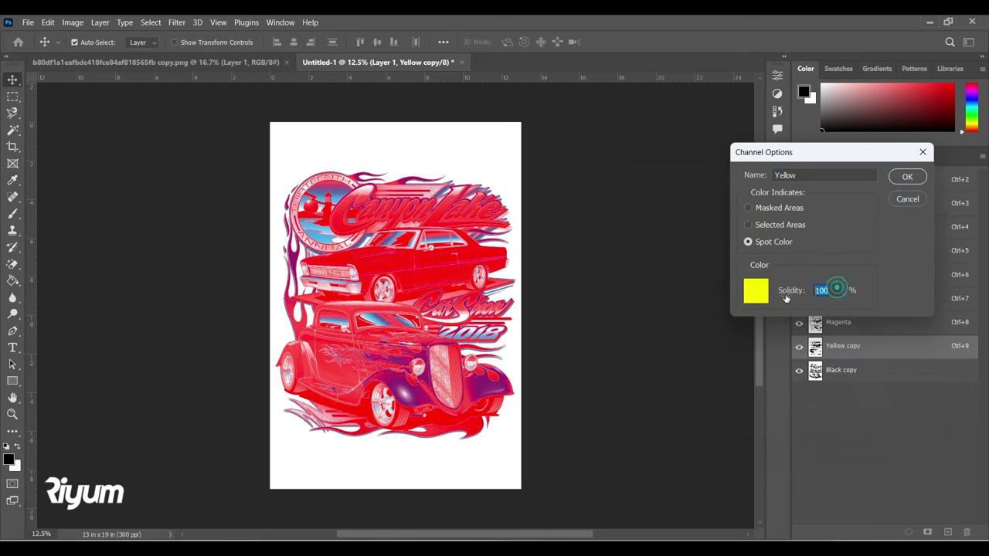
text(5)
click(908, 178)
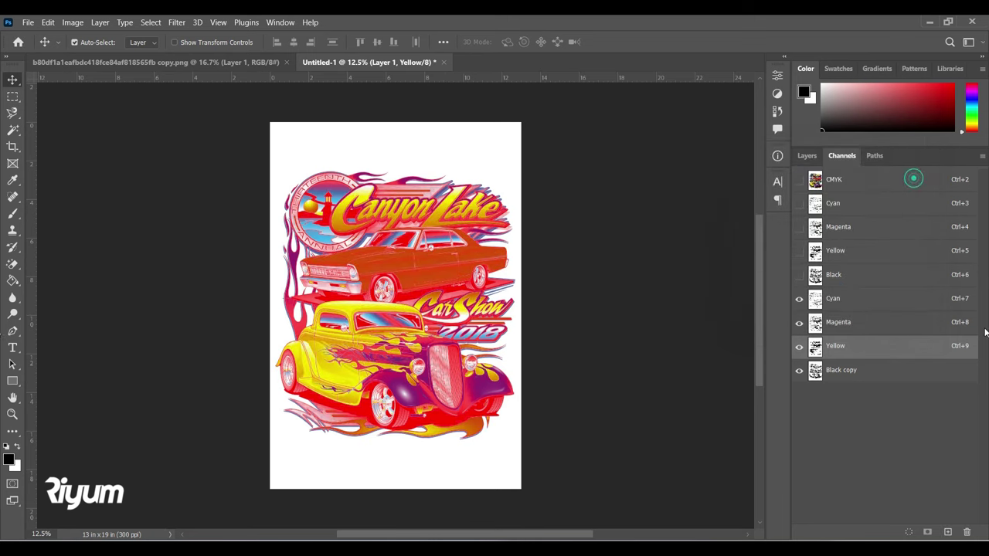
Change the Black copy channel to a spot color with C 0, M 0, Y 0, K 100 and review its spot channel options
double_click(873, 376)
click(777, 244)
click(755, 291)
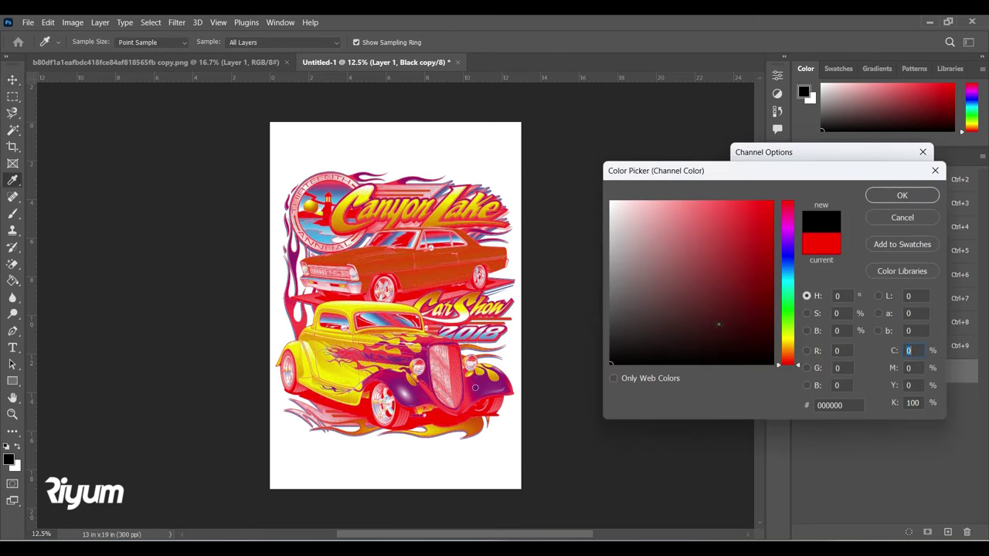
click(899, 197)
click(902, 177)
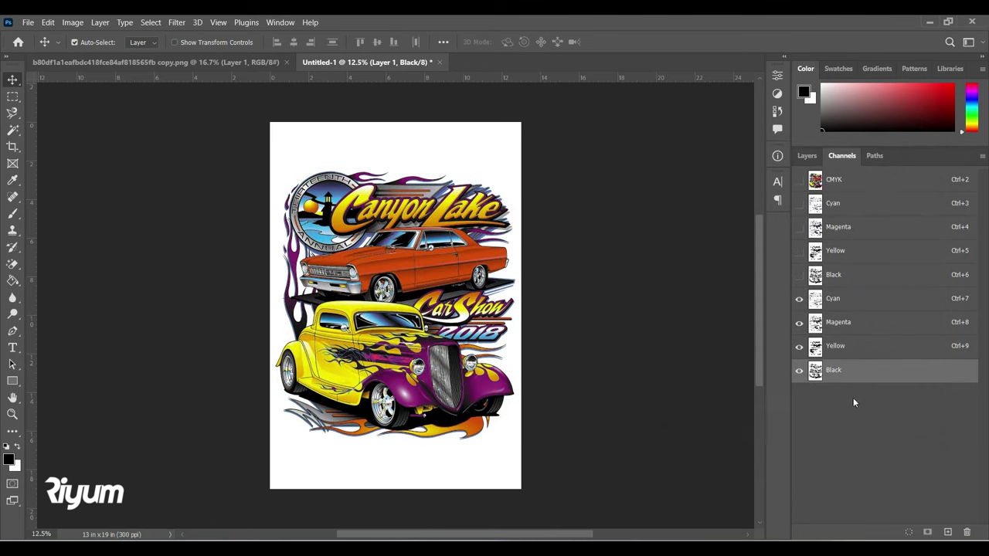
double_click(858, 376)
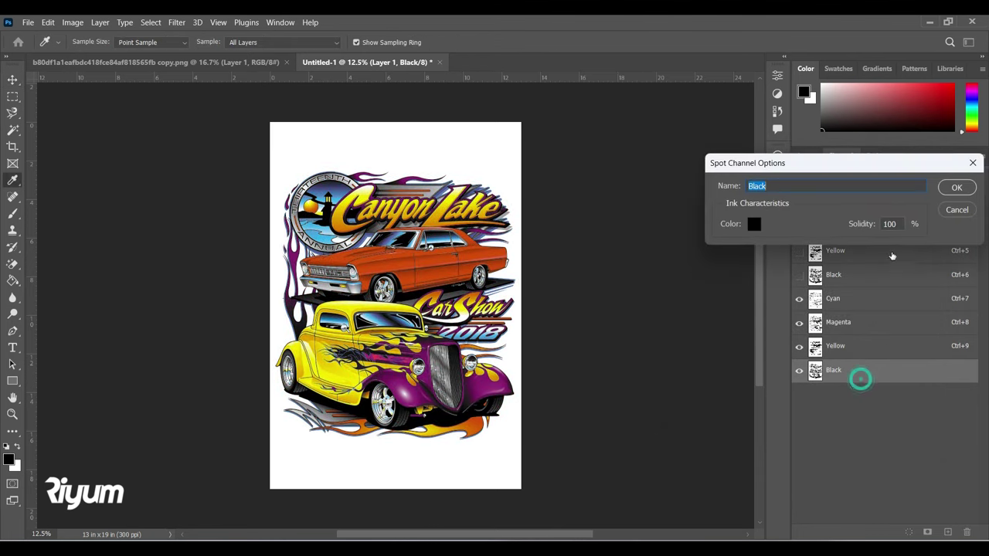
click(957, 187)
Lower the Black spot channel's midtones with Curves, mapping input 54 to output 45
click(864, 372)
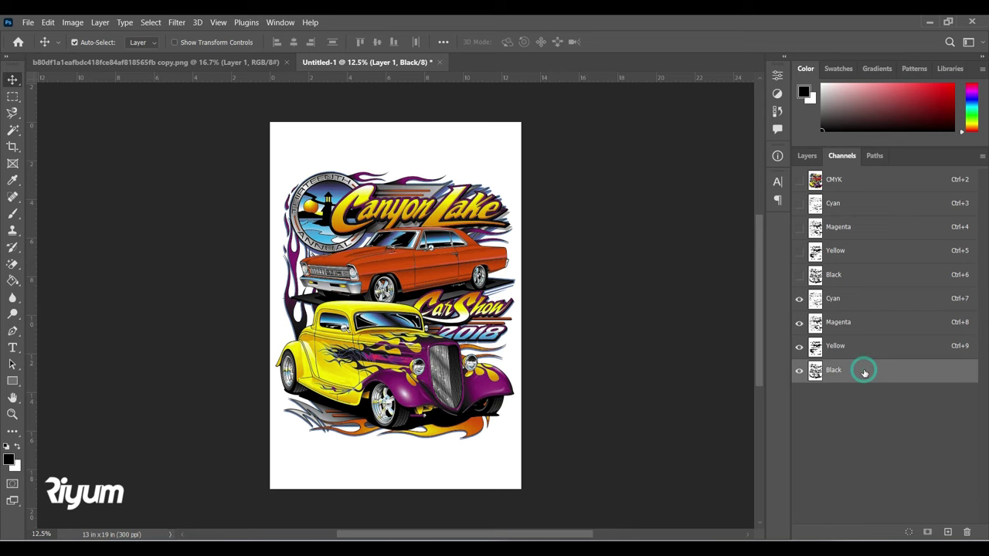
key(ctrl+m)
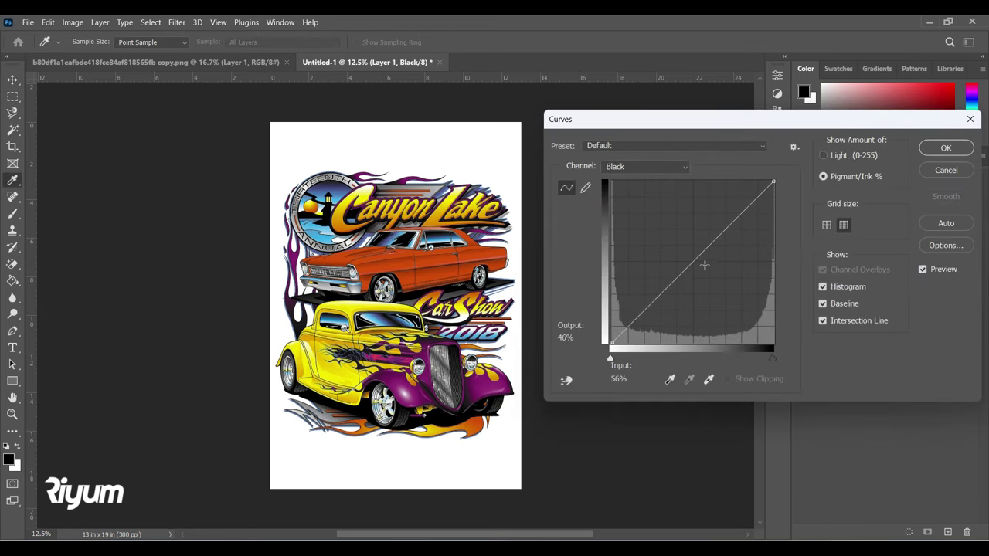
mouse_move(691, 262)
mouse_down()
mouse_move(685, 247)
mouse_move(699, 272)
mouse_up()
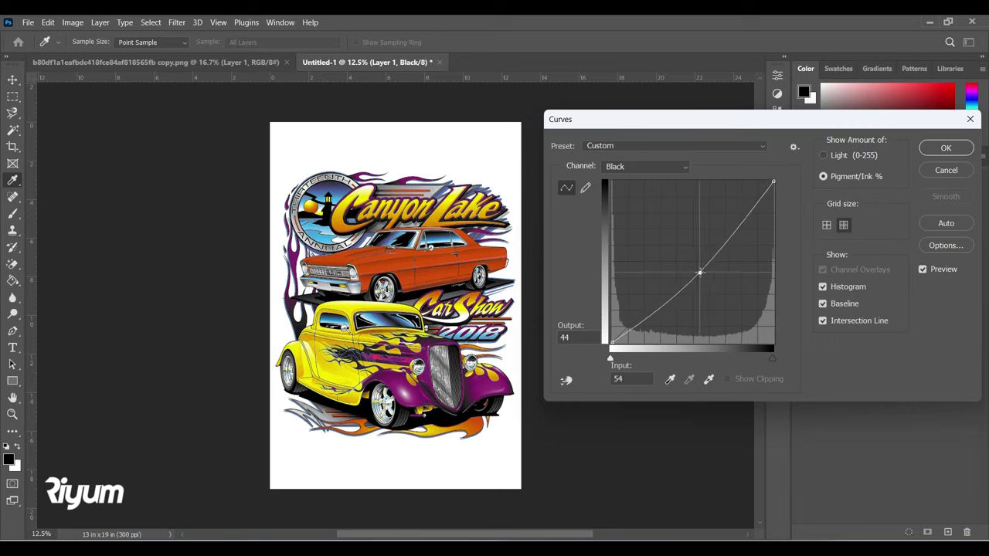
key(Up)
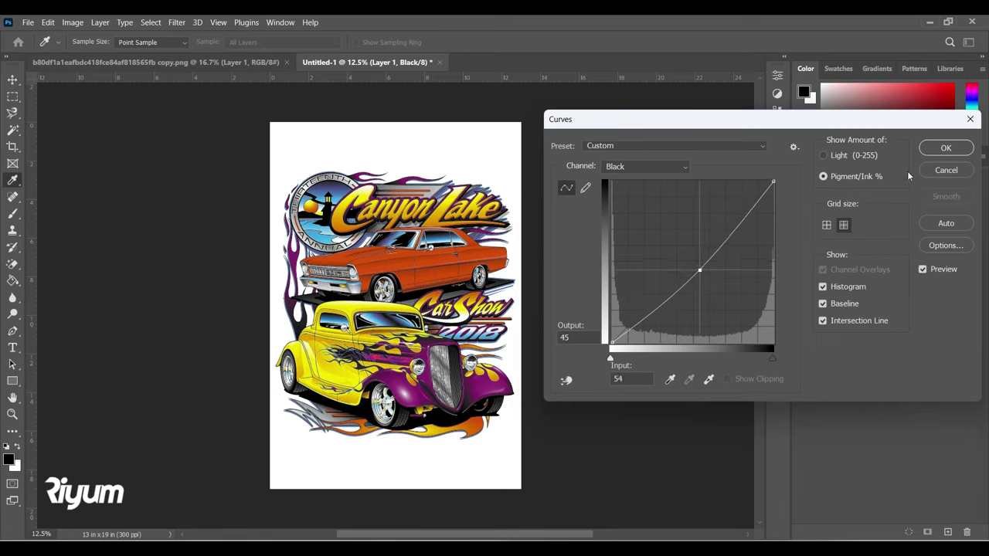
click(929, 149)
Float the Untitled-1 document in its own window over the original PNG artwork for comparison
drag(386, 65, 658, 122)
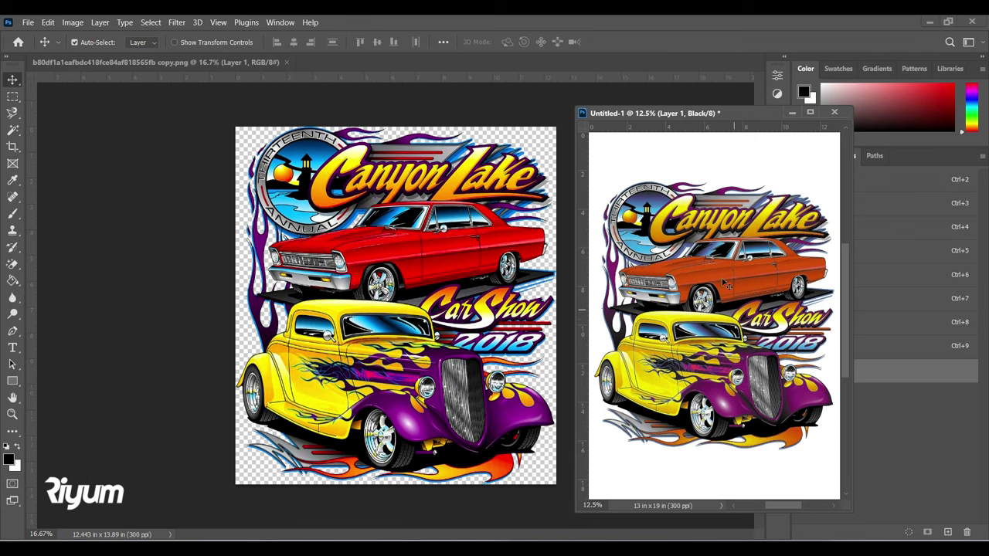
mouse_move(719, 116)
mouse_down()
mouse_move(562, 103)
mouse_move(743, 139)
mouse_move(731, 121)
mouse_up()
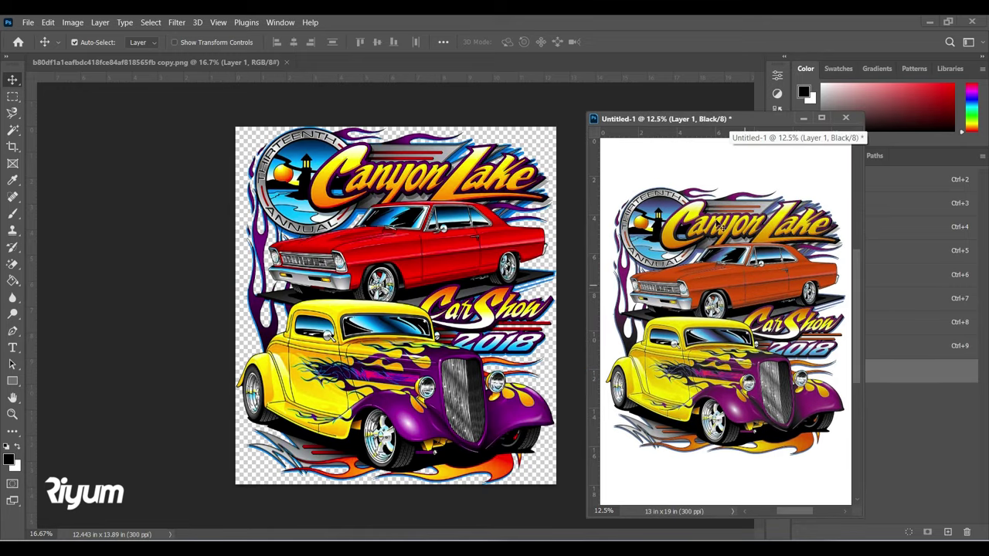
drag(730, 119, 553, 111)
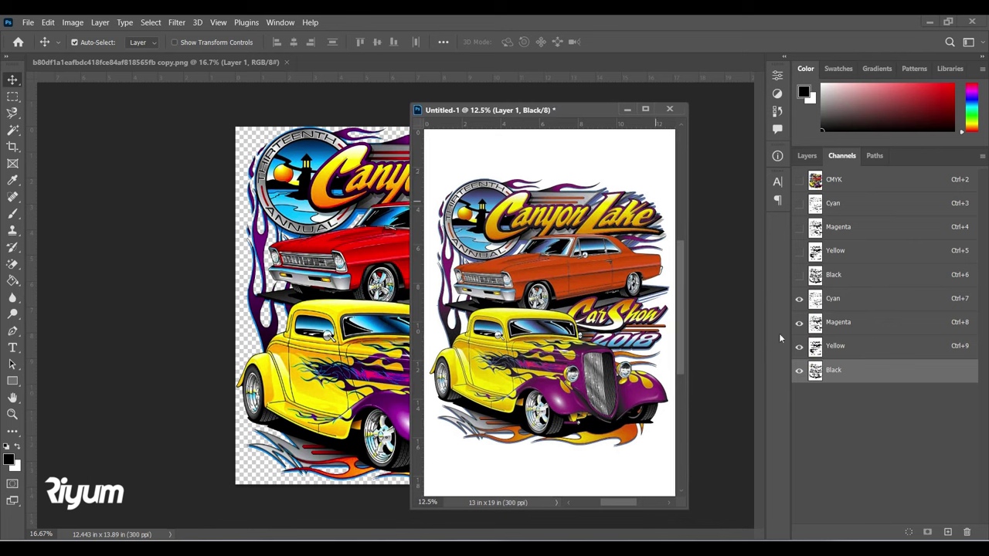
Reorder the spot channels to Yellow, Magenta, Cyan, Black
click(863, 326)
click(873, 347)
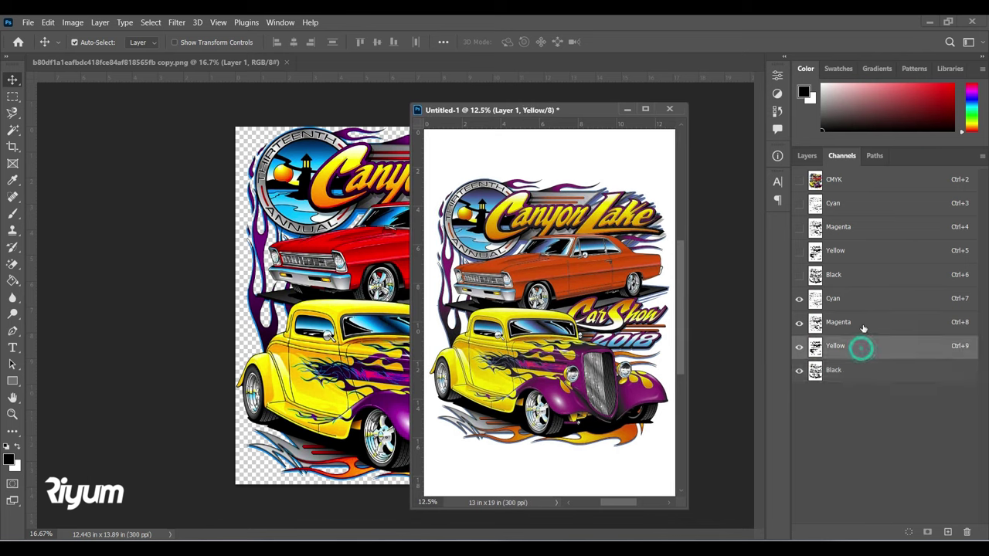
click(862, 324)
mouse_move(863, 347)
mouse_down()
mouse_move(860, 290)
mouse_move(860, 357)
mouse_up()
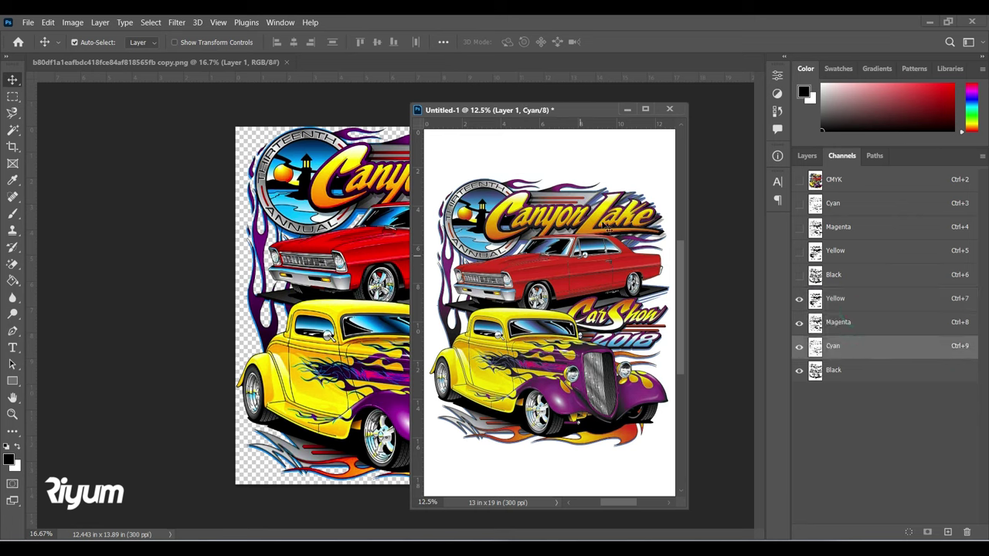
Toggle the Black spot channel's visibility off and on, and move the Cyan spot channel above Yellow and Magenta
click(832, 306)
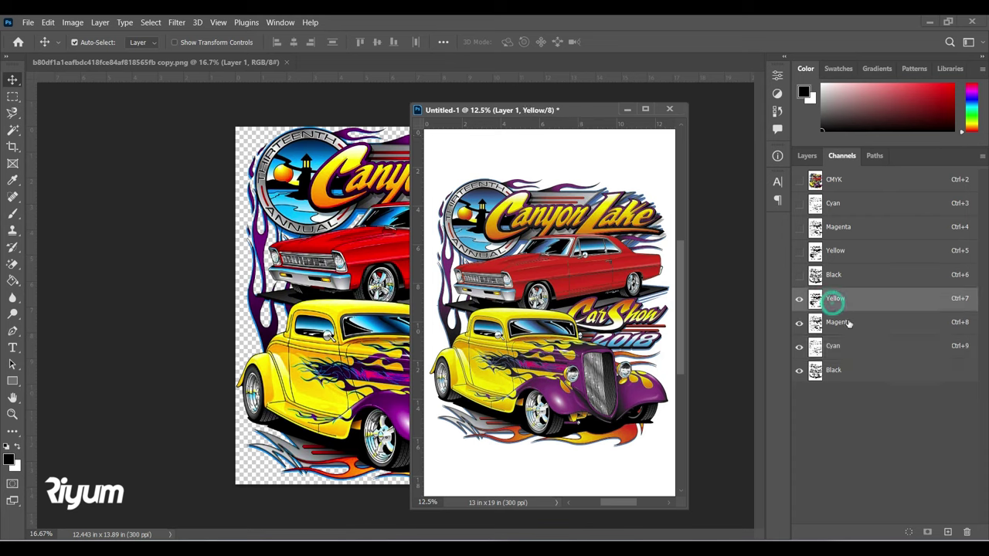
click(840, 324)
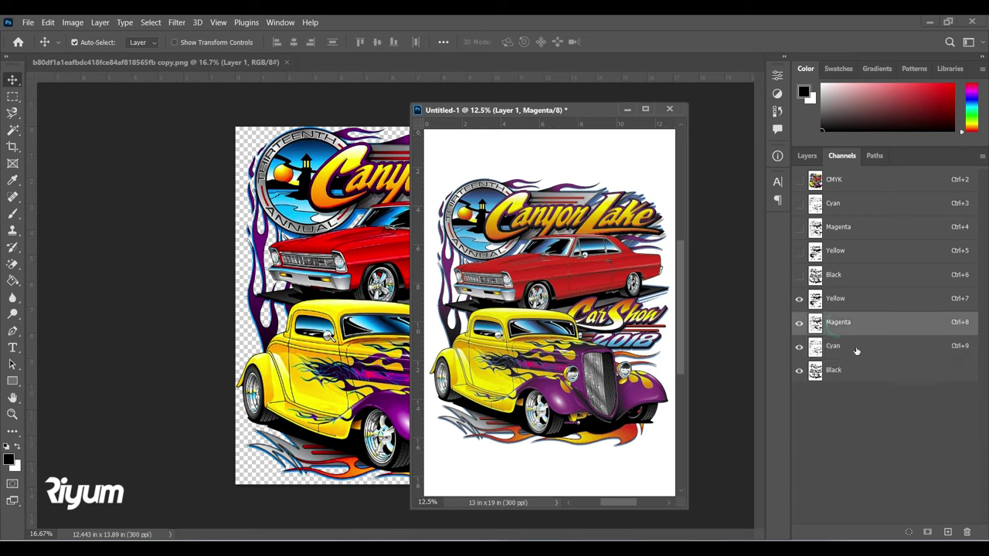
click(856, 348)
click(799, 371)
click(798, 370)
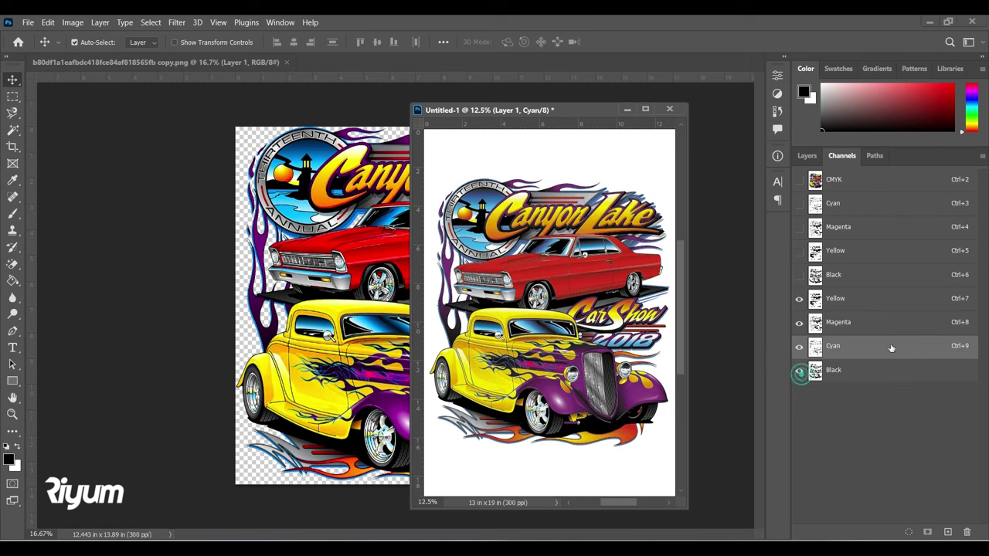
drag(869, 347, 860, 286)
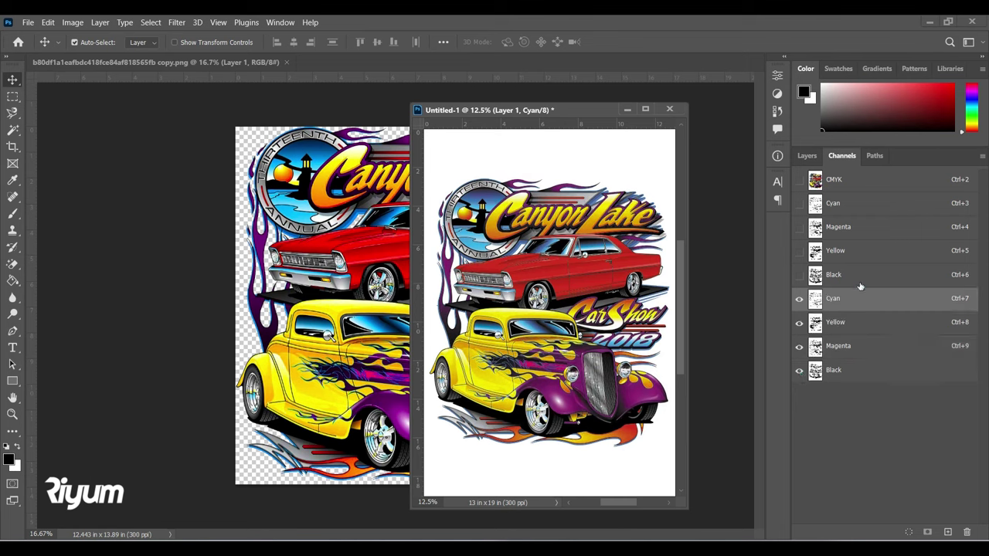
Try the Yellow spot channel below Magenta and move it back above it
click(858, 324)
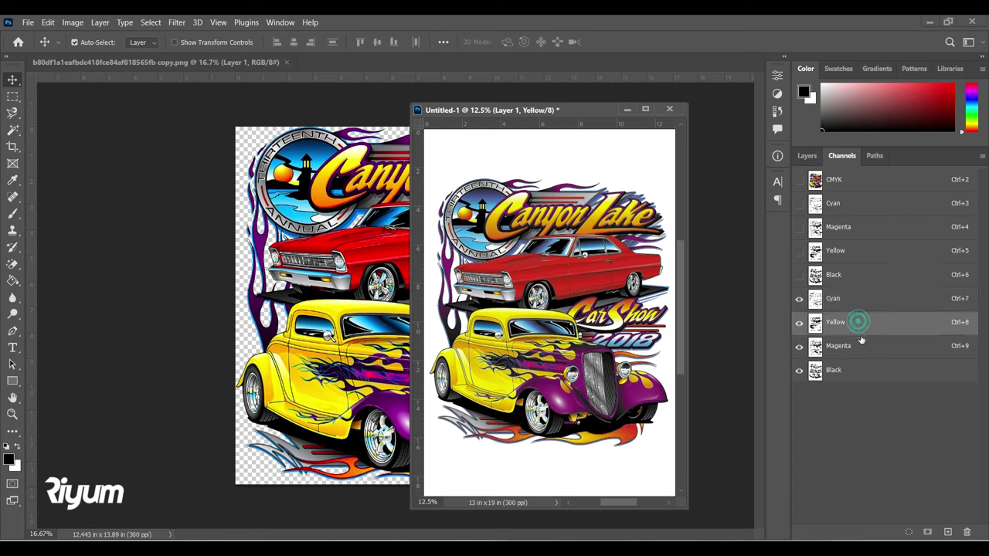
drag(859, 325, 865, 359)
drag(866, 363, 861, 319)
Shift the midtone input level of the Magenta spot channel slightly with Levels
click(862, 347)
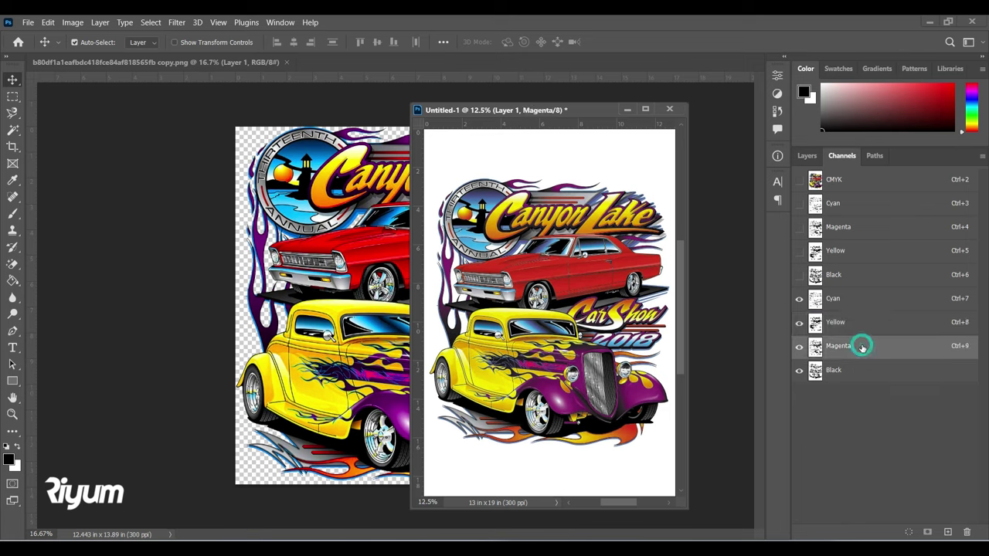
key(ctrl+l)
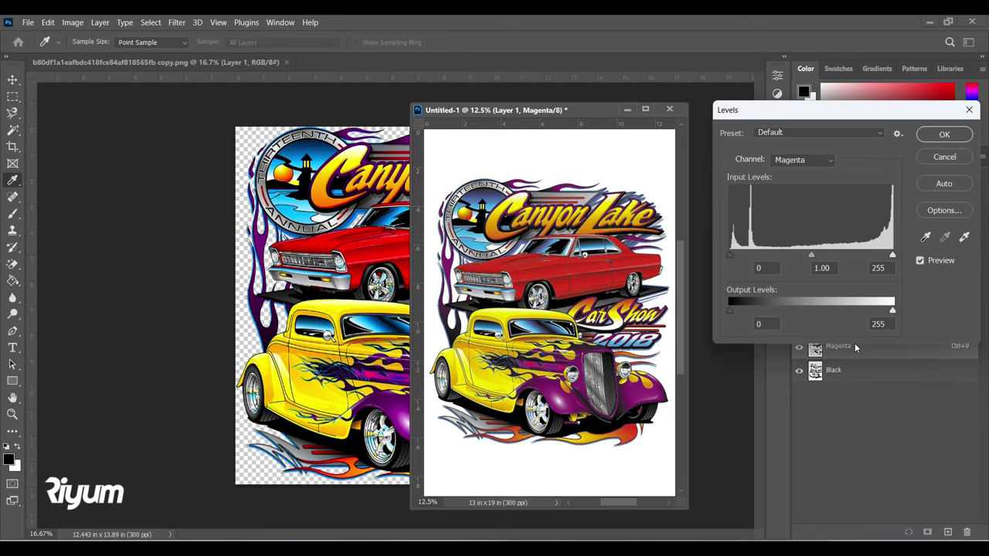
mouse_move(811, 254)
mouse_down()
mouse_move(831, 253)
mouse_move(796, 258)
mouse_move(806, 257)
mouse_up()
click(944, 135)
Move the Yellow spot channel below Magenta so the order is Cyan, Magenta, Yellow, Black
click(856, 323)
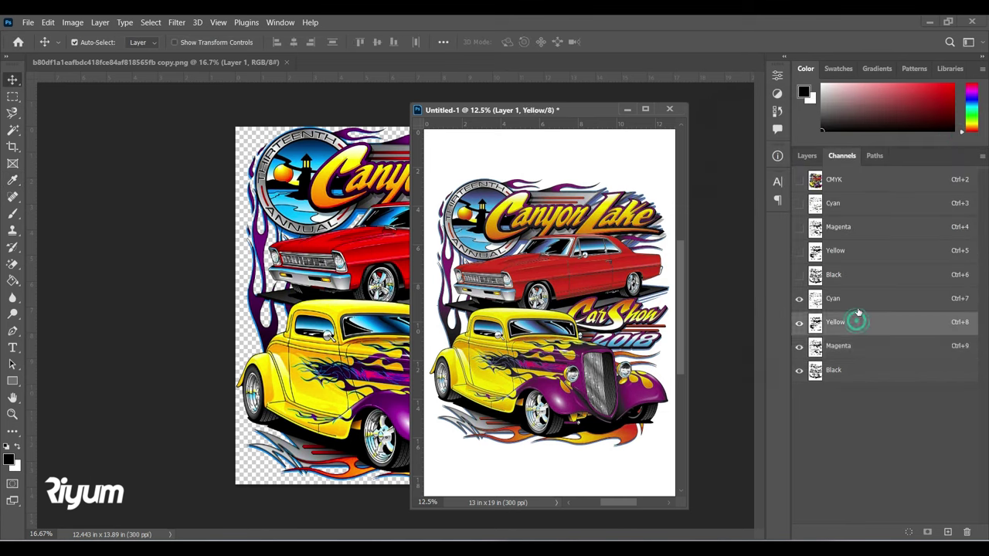
click(856, 302)
click(857, 322)
drag(865, 322, 868, 360)
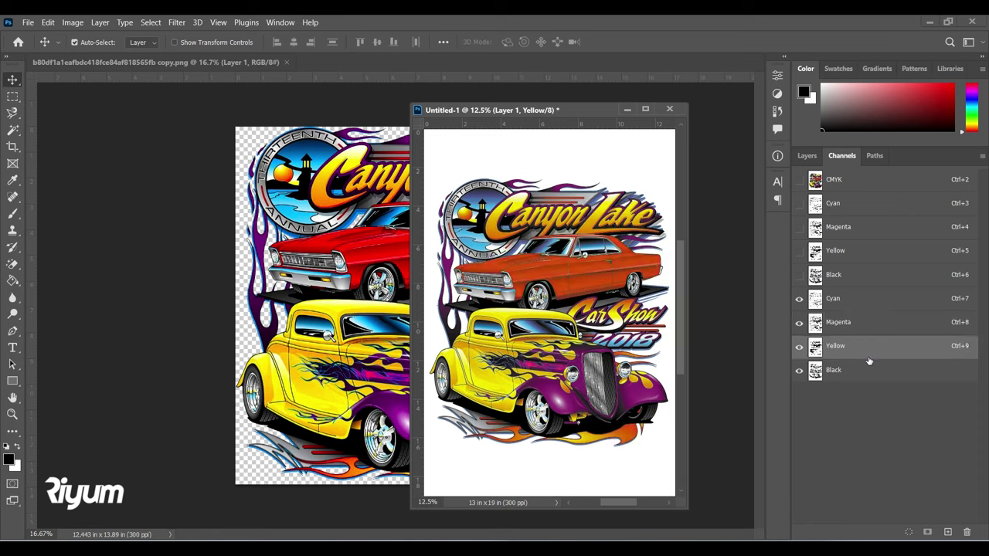
Set the Yellow spot channel's midtone input level to 0.78 with Levels
click(864, 328)
click(858, 347)
key(ctrl+l)
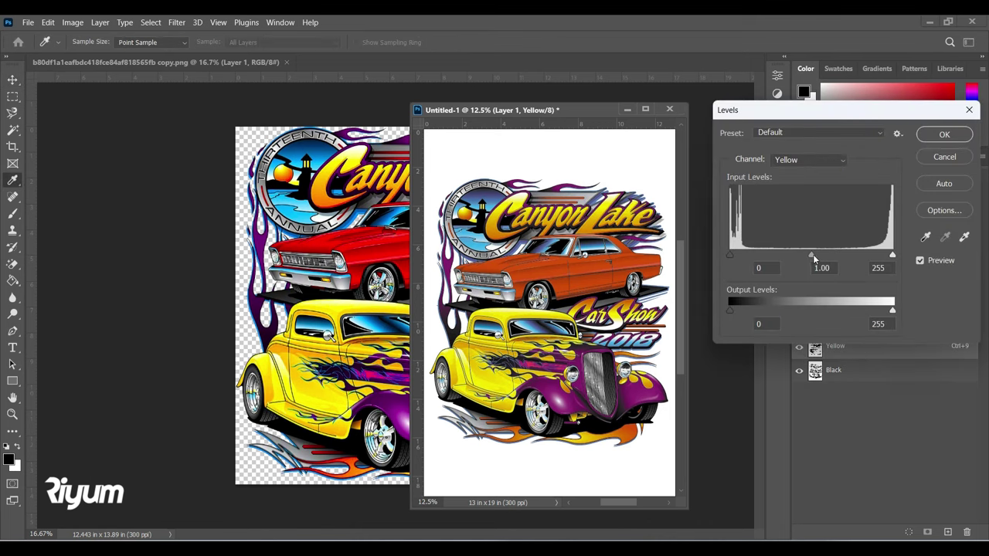
drag(812, 258, 837, 256)
key(Return)
key(v)
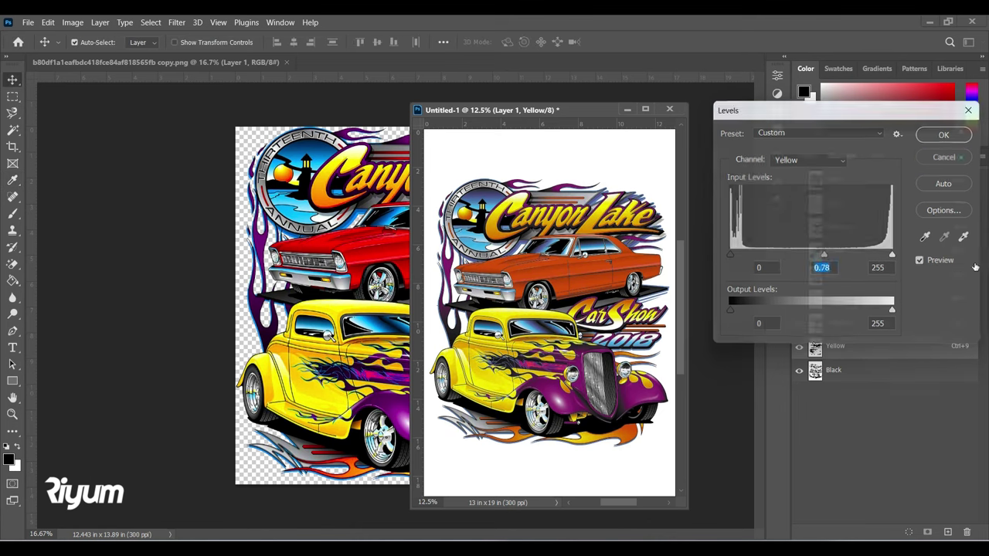
Raise the Magenta spot channel's curve to output 68 at input 48, and reposition the Untitled-1 window to compare it with the original artwork
click(900, 327)
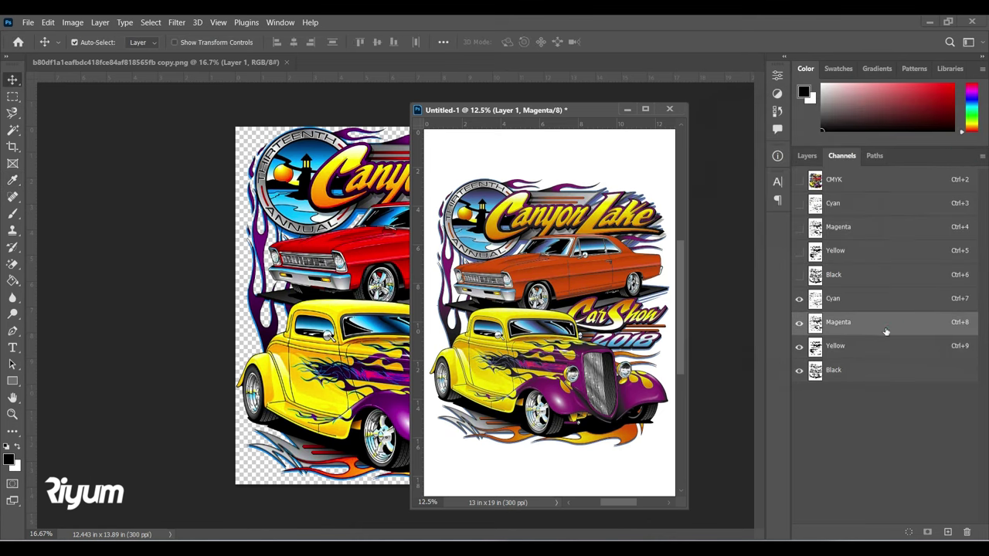
key(ctrl+m)
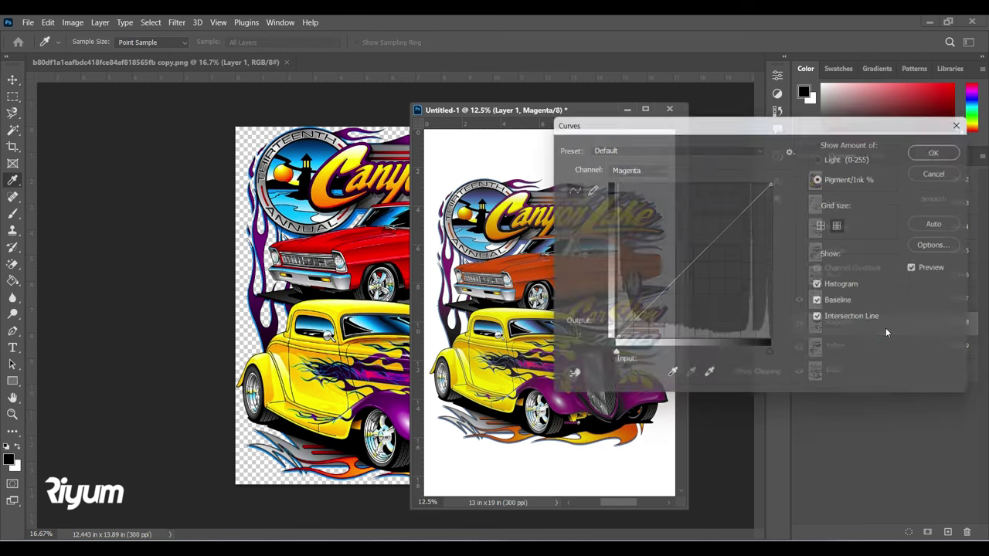
drag(657, 125, 815, 190)
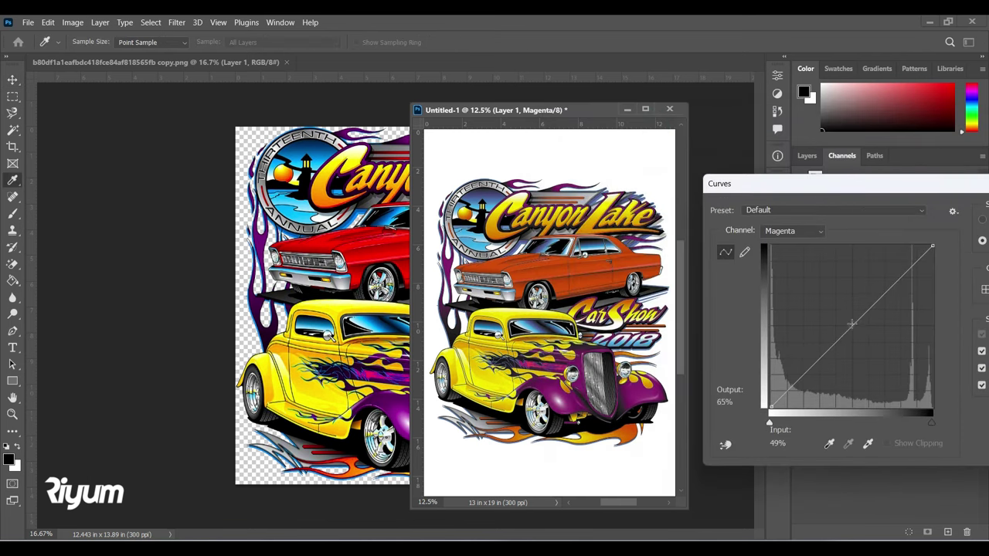
drag(851, 318, 848, 297)
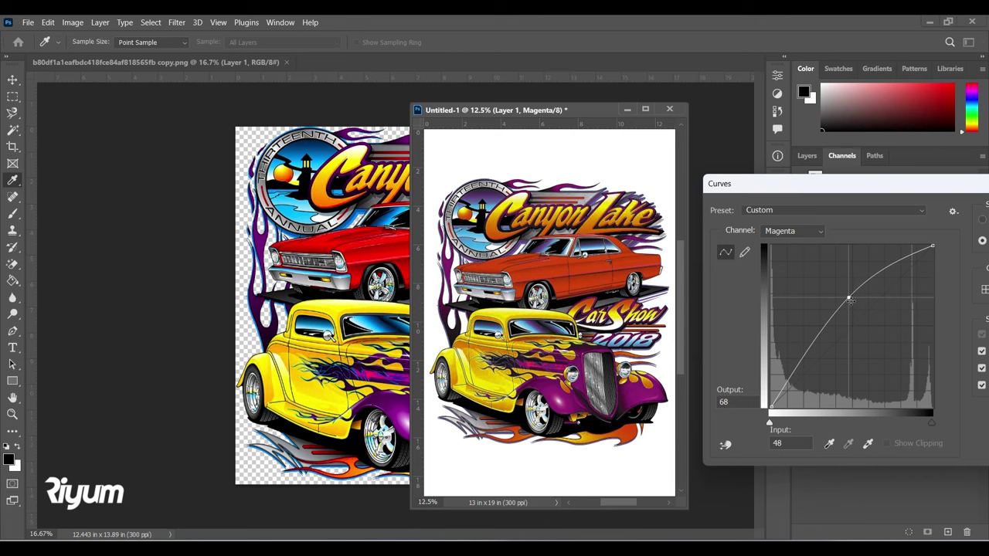
drag(897, 194, 642, 193)
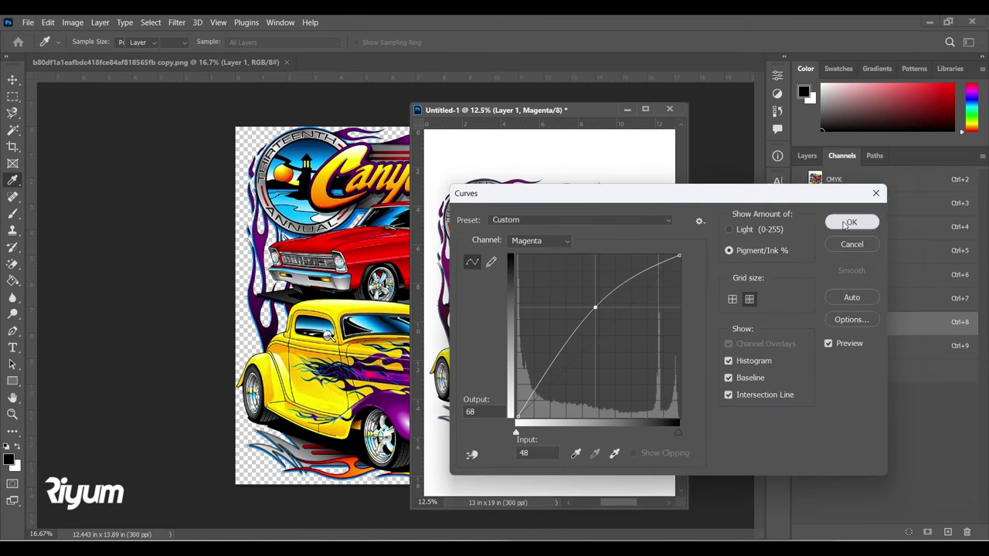
click(850, 221)
key(v)
drag(530, 110, 698, 115)
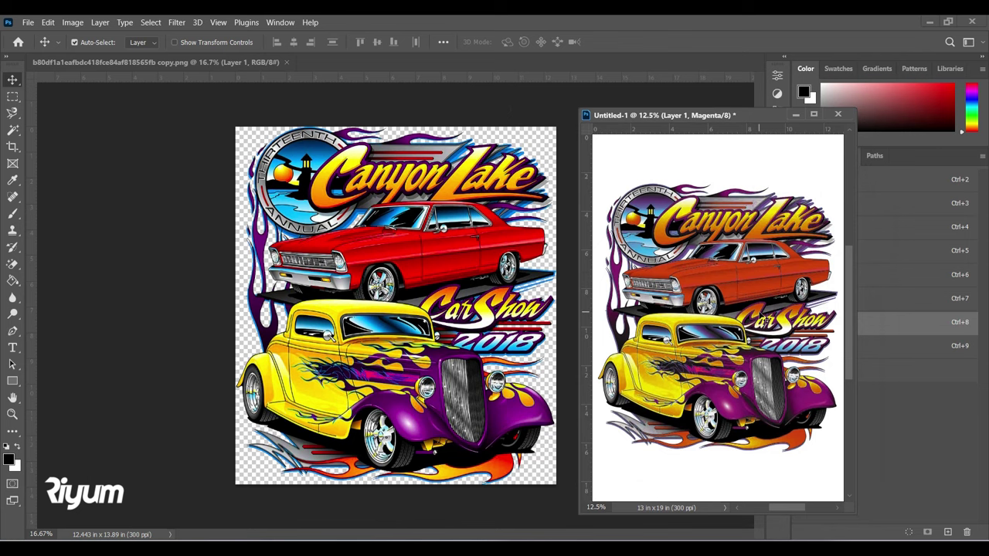
drag(753, 115, 667, 111)
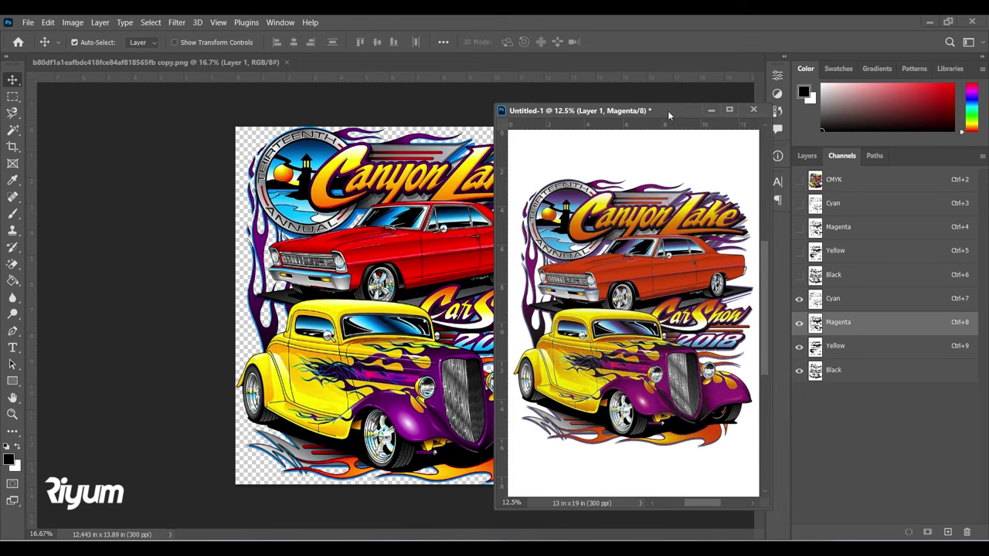
Dock the floating Untitled-1 window as a document tab and select its Cyan spot channel
drag(667, 111, 519, 67)
click(886, 301)
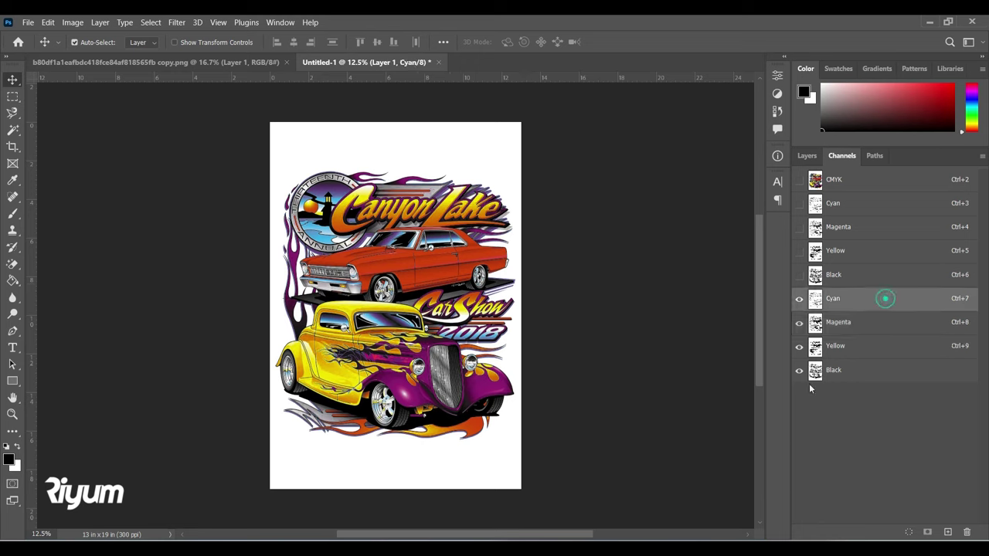
Toggle the visibility of the Cyan, Magenta, Yellow and Black spot channels one by one to check each one's contribution
click(799, 299)
click(799, 299)
click(798, 323)
click(798, 323)
click(798, 347)
click(798, 347)
click(799, 371)
click(799, 370)
Copy the entire Cyan spot channel and paste it into a new 3900 x 5700 px, 300 ppi grayscale document
click(863, 309)
key(ctrl+a)
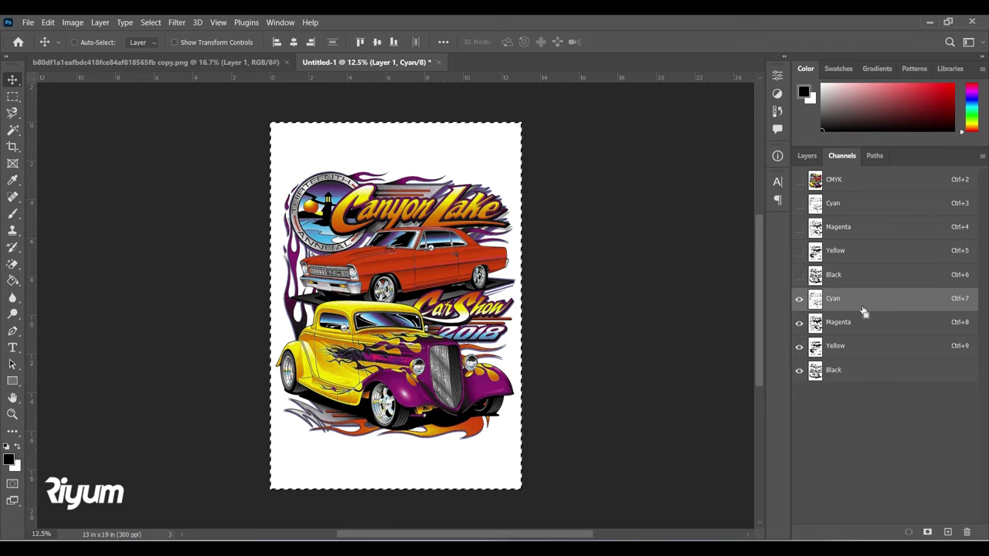
key(ctrl+n)
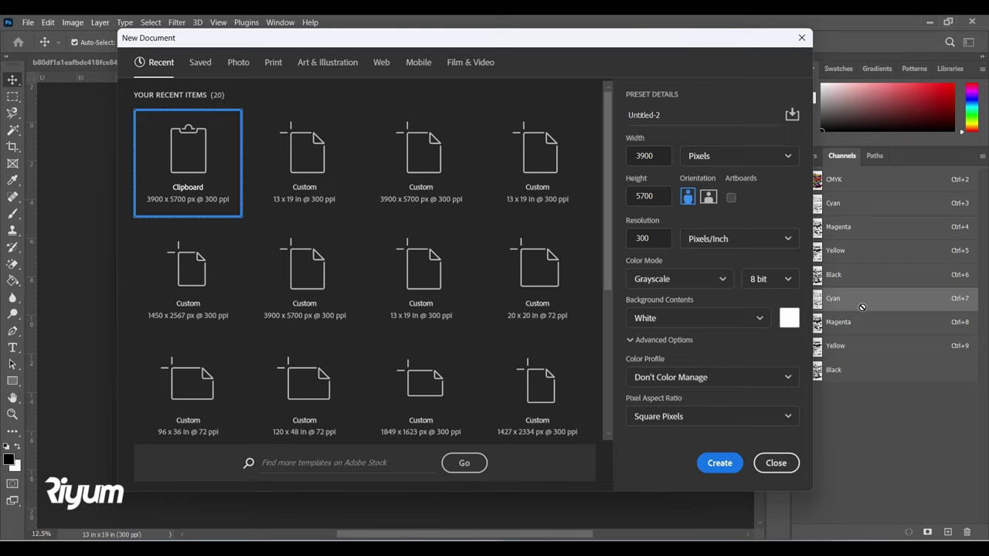
key(Return)
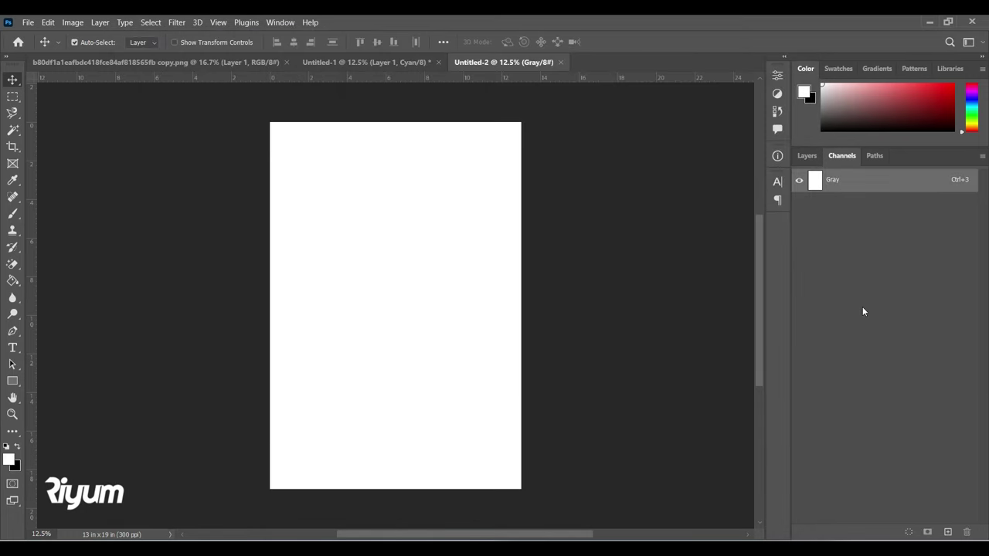
key(ctrl+v)
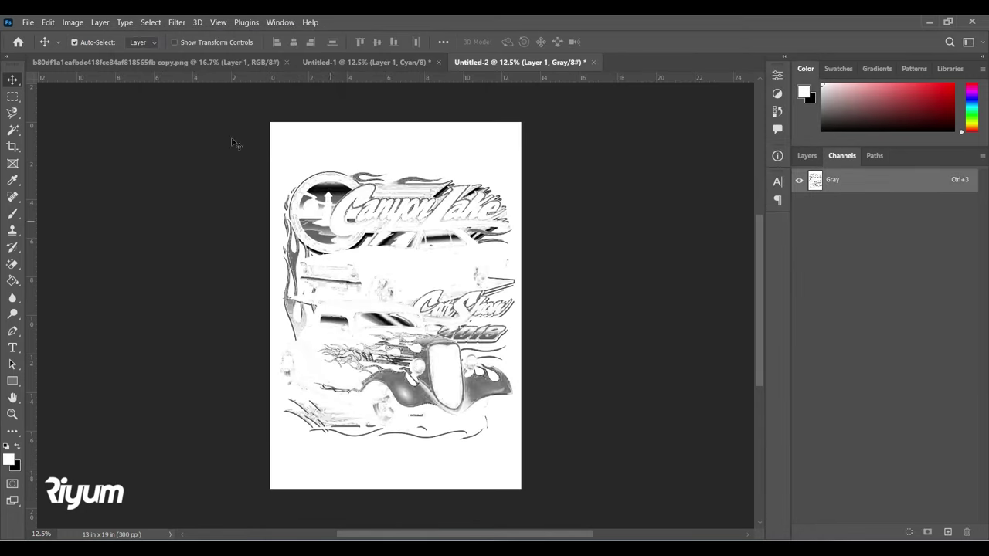
Start converting the Cyan document to Bitmap, flattening its layers, with 300 pixels/inch output and the Halftone Screen method
click(73, 22)
mouse_move(93, 38)
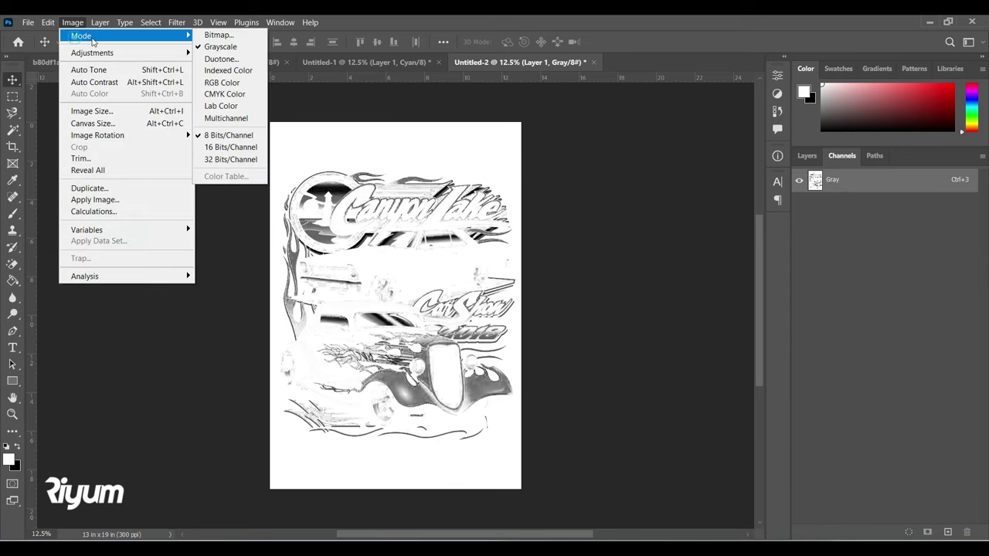
click(212, 35)
click(438, 228)
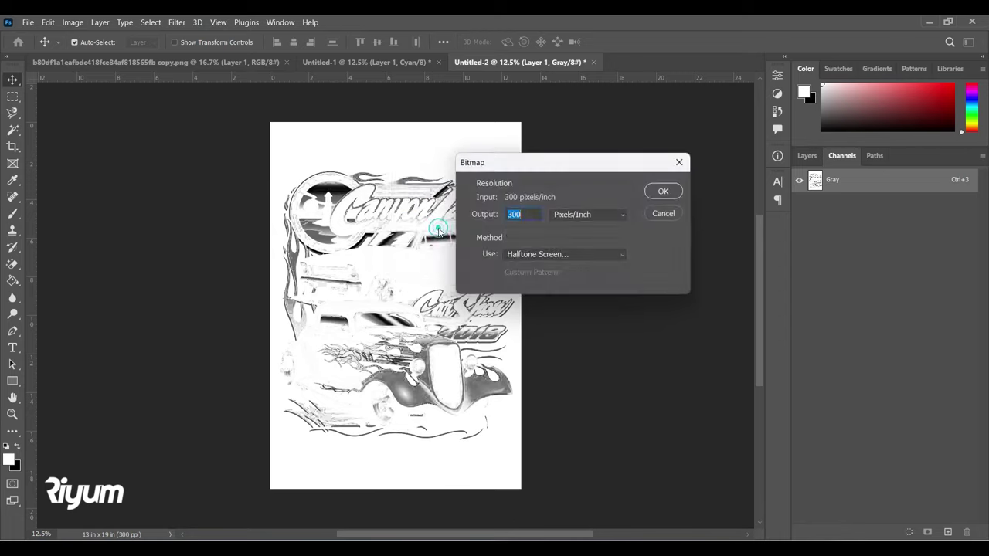
click(675, 198)
Apply the Cyan halftone screen with a frequency of 60 lines/inch, a 15 degree angle and round dots
click(615, 179)
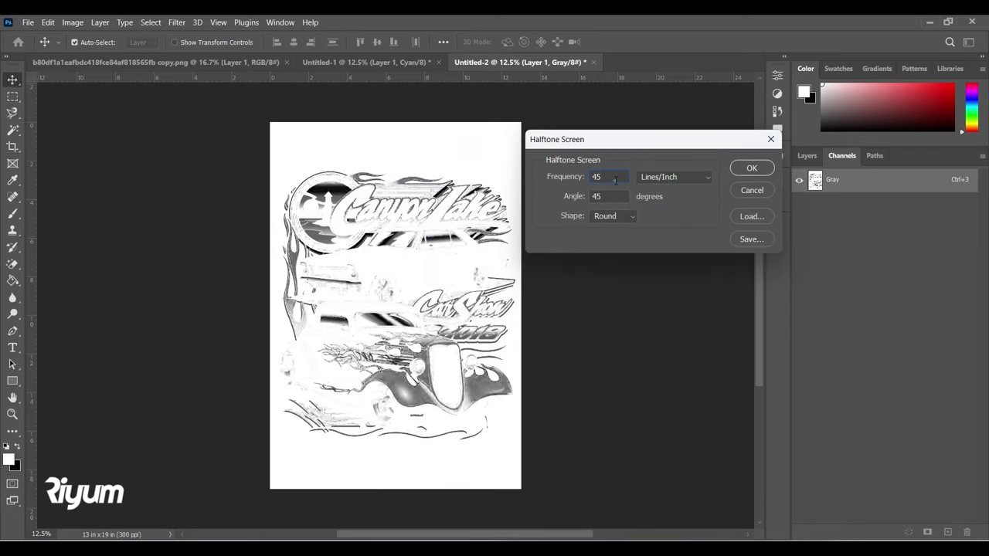
click(613, 179)
double_click(611, 176)
text(60)
double_click(606, 197)
click(605, 196)
click(557, 196)
click(606, 197)
click(605, 178)
click(603, 197)
click(750, 168)
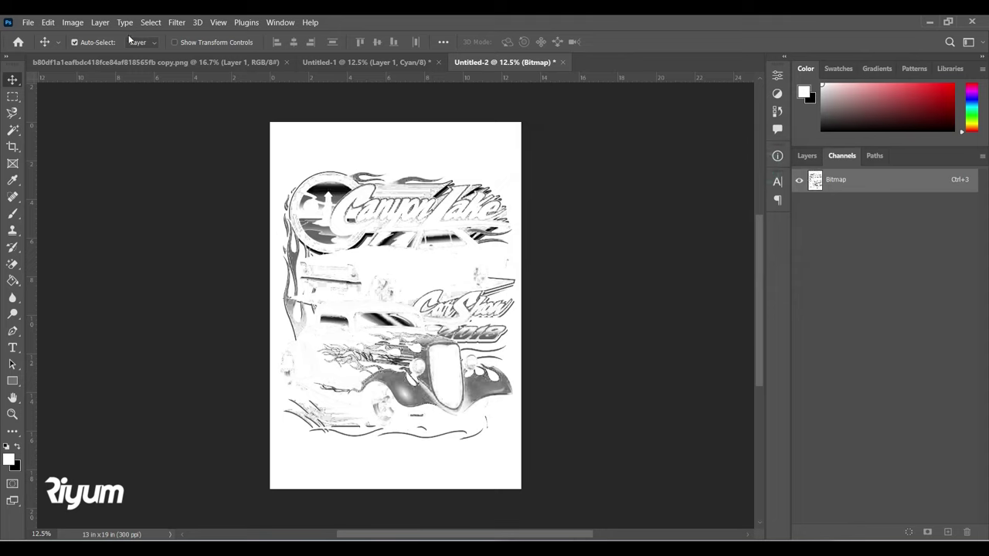
Convert the halftoned Cyan document from Bitmap back to Grayscale and on to RGB Color
click(72, 22)
mouse_move(77, 36)
click(210, 44)
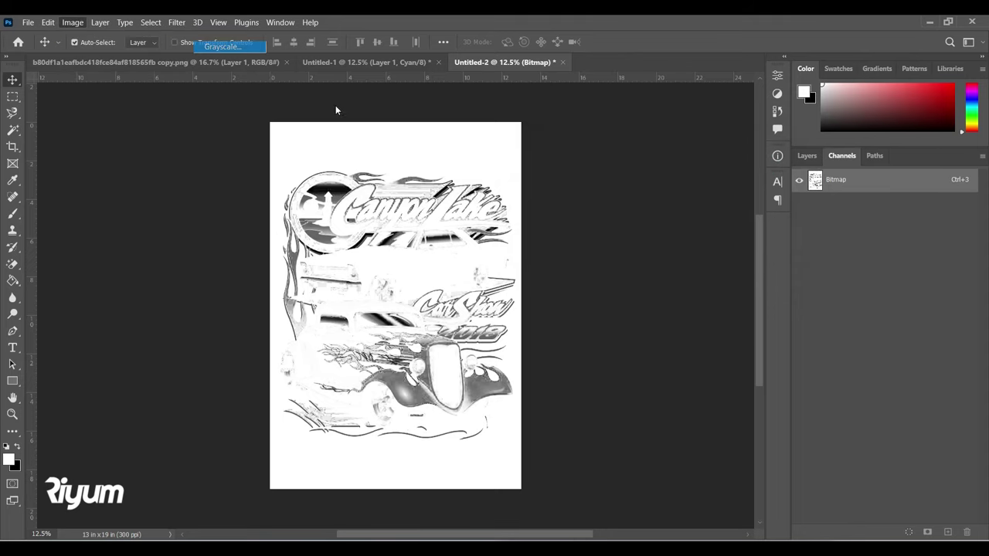
click(524, 183)
click(73, 23)
click(81, 36)
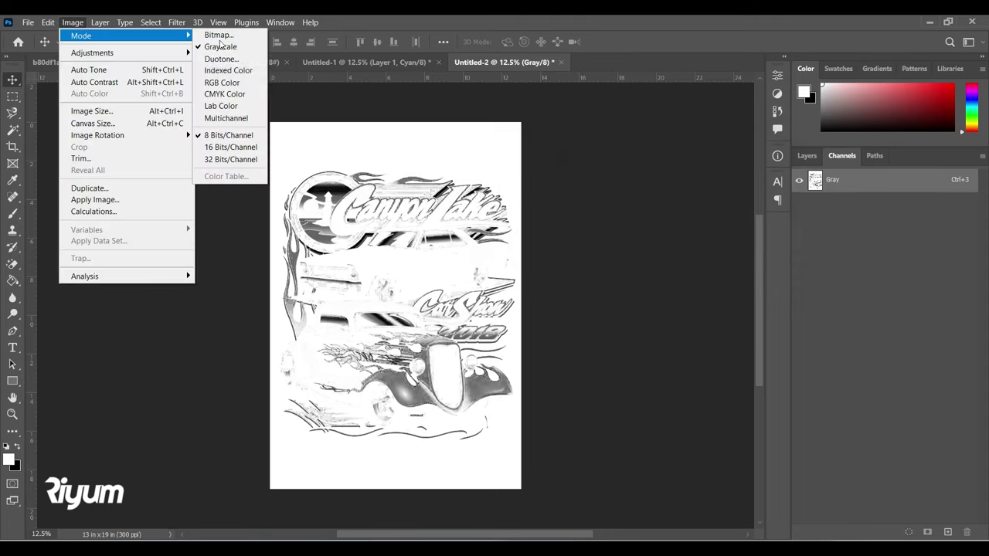
click(252, 82)
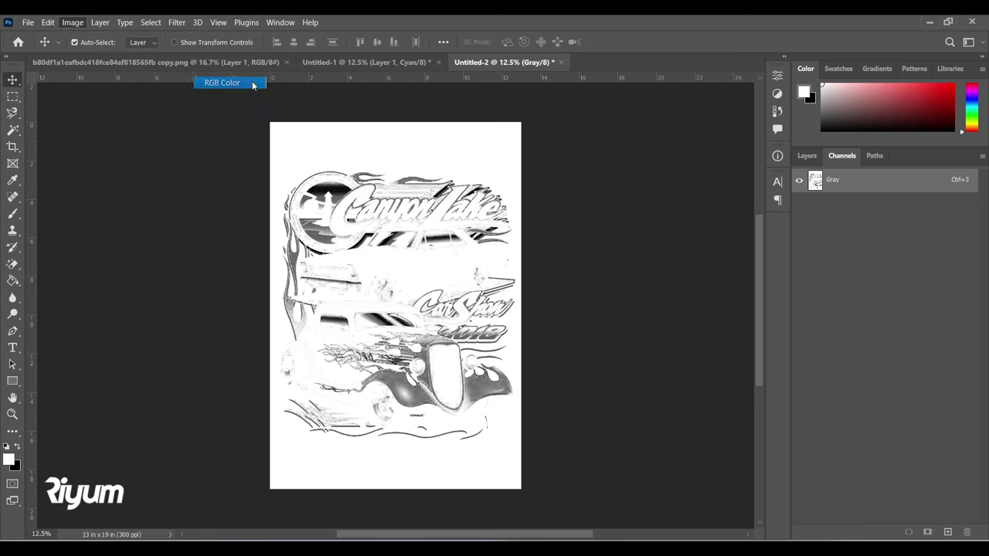
Turn the Background of the Cyan document into a regular layer named "c"
click(807, 155)
double_click(890, 238)
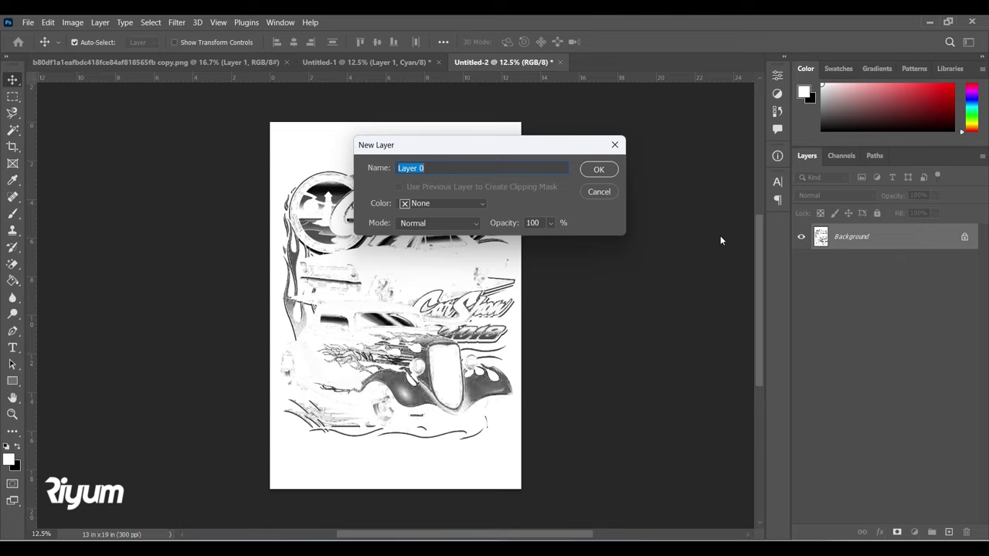
text(c)
key(Return)
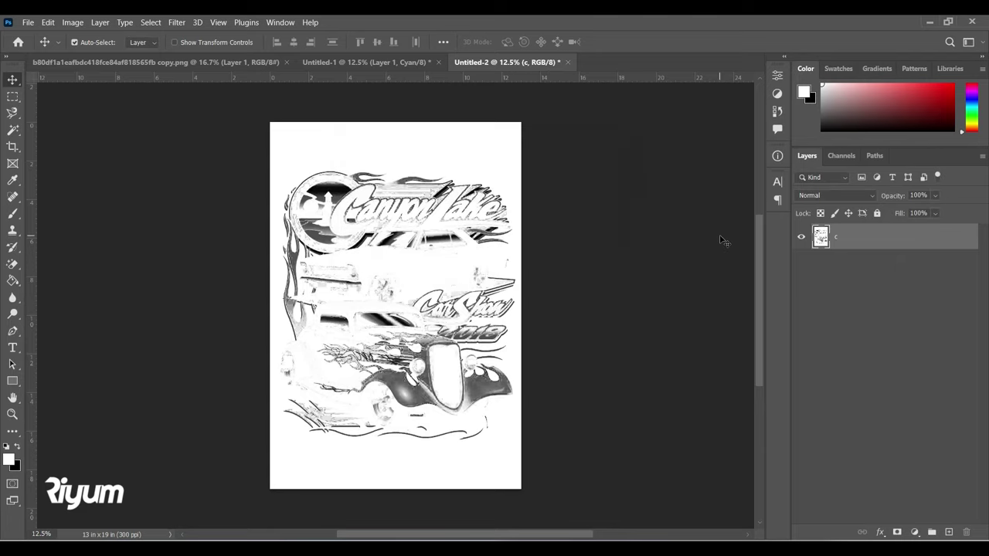
Add a new layer filled with white and place it beneath layer "c"
click(949, 532)
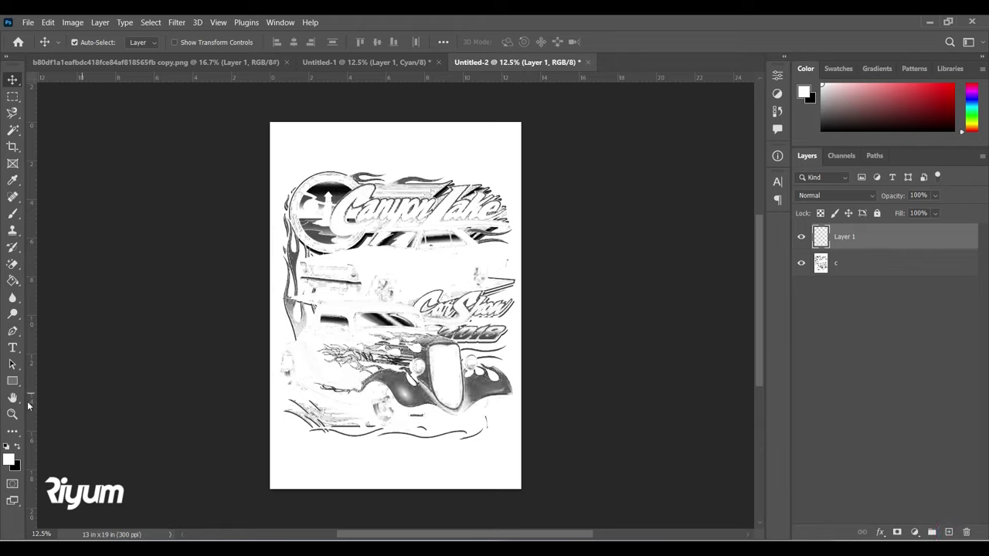
click(10, 283)
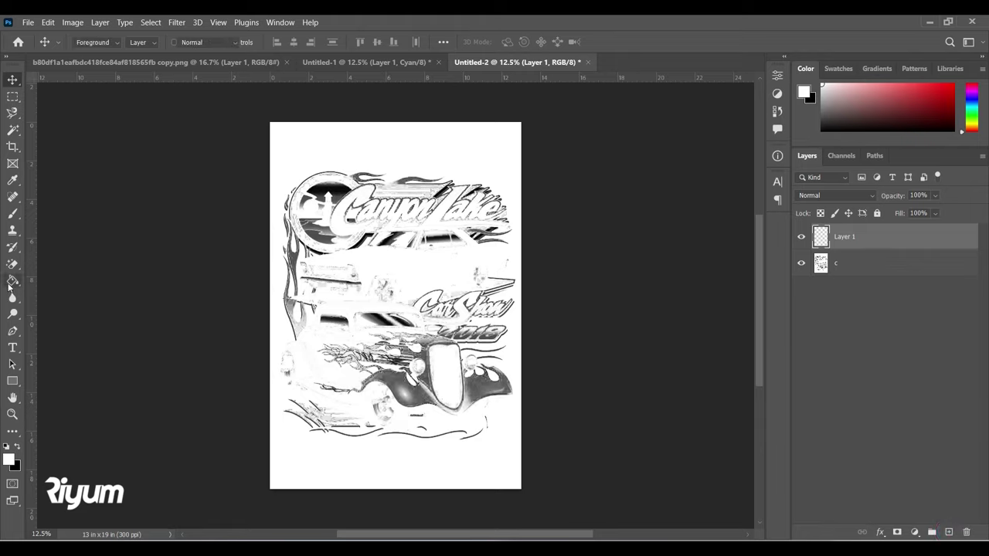
click(319, 211)
click(13, 81)
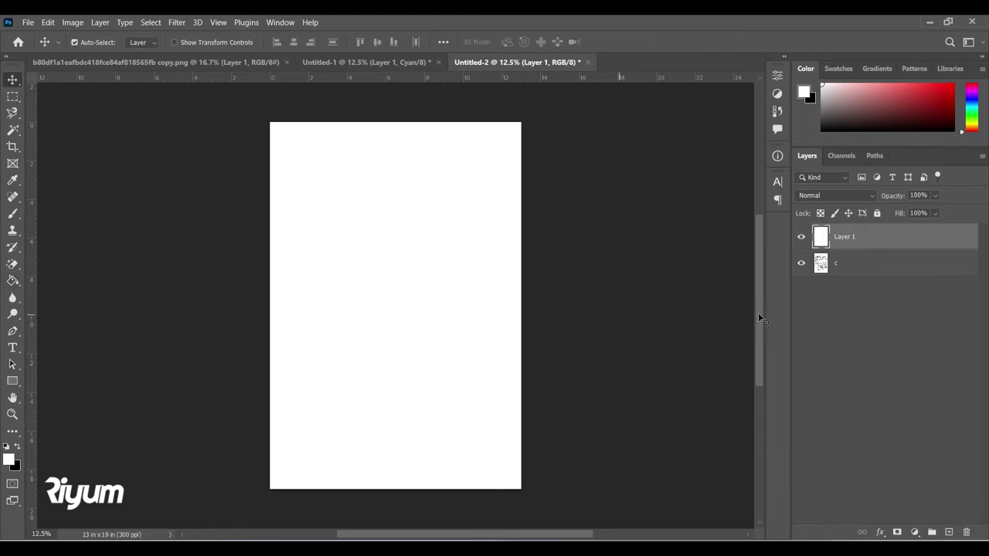
drag(884, 236, 879, 279)
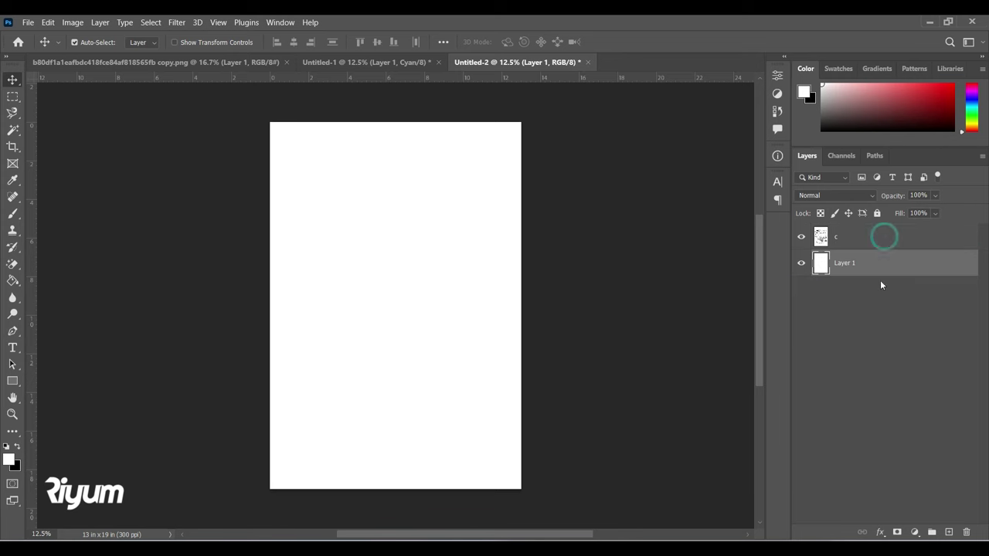
Erase all the white areas from layer "c" with the Magic Eraser, leaving only the halftone dots
click(873, 237)
click(14, 264)
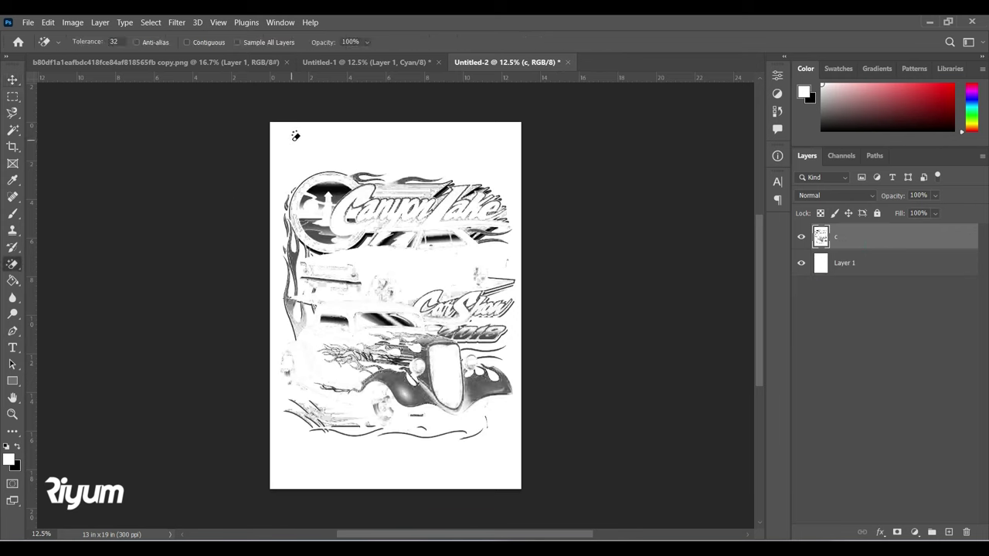
click(295, 136)
click(13, 80)
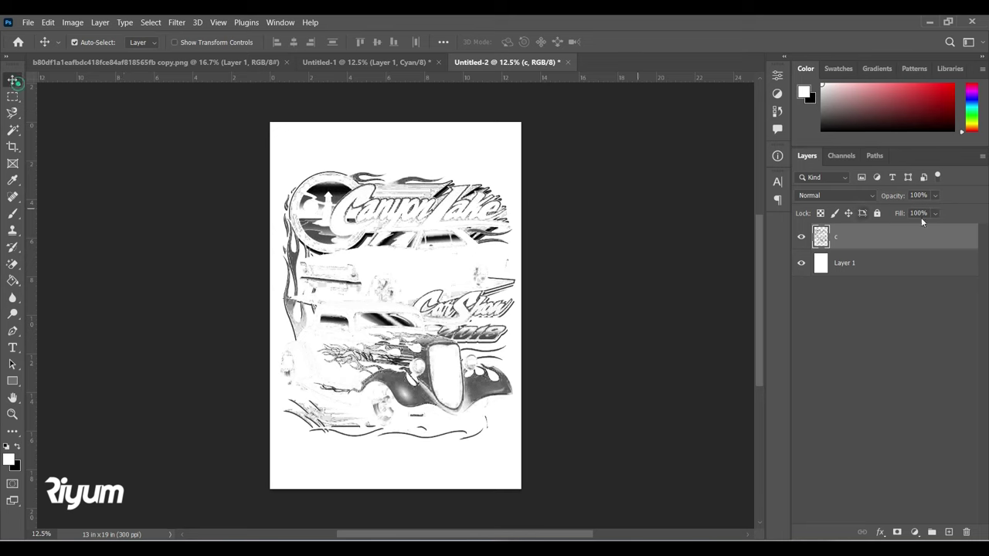
Add a Color Overlay to layer "c" in pure cyan: C 100, M 0, Y 0, K 0
double_click(936, 241)
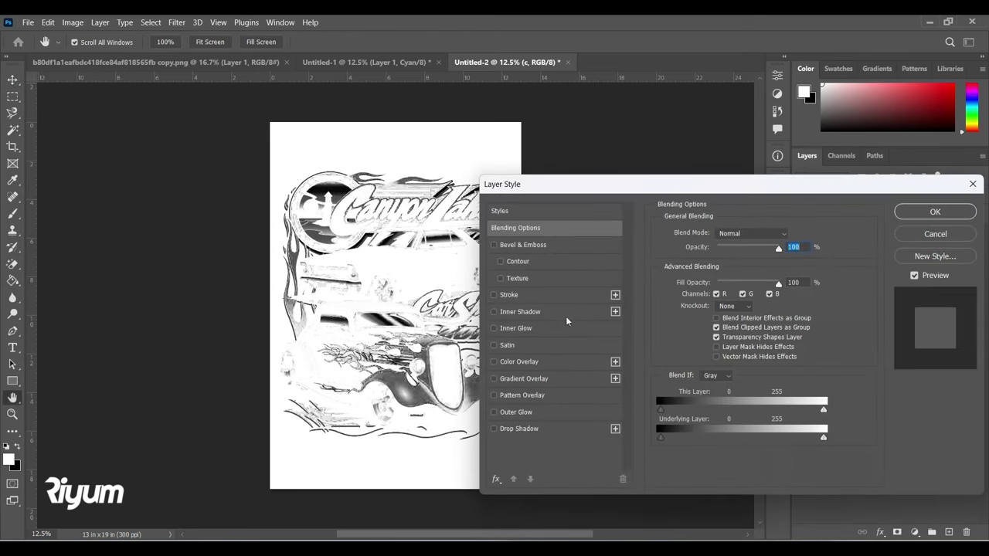
click(530, 360)
click(795, 235)
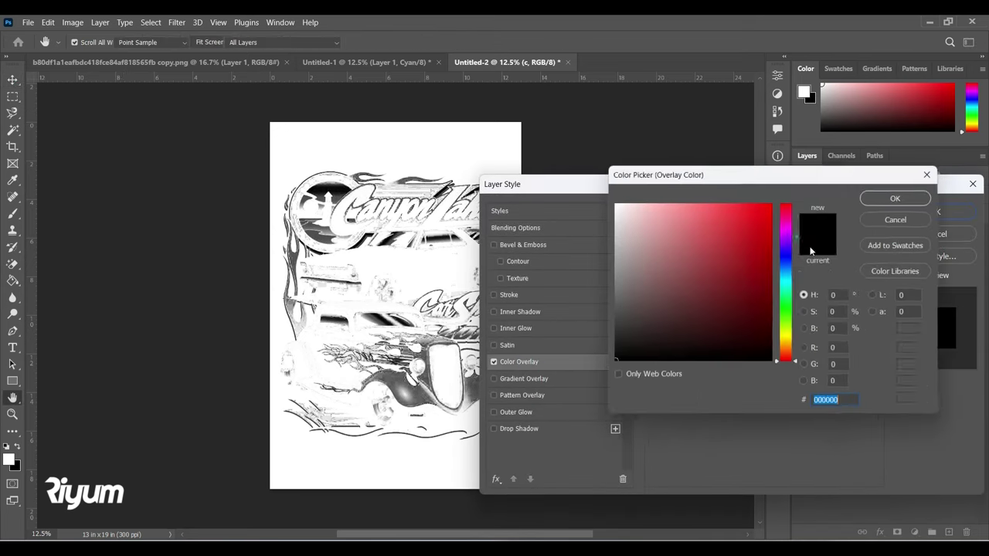
click(916, 350)
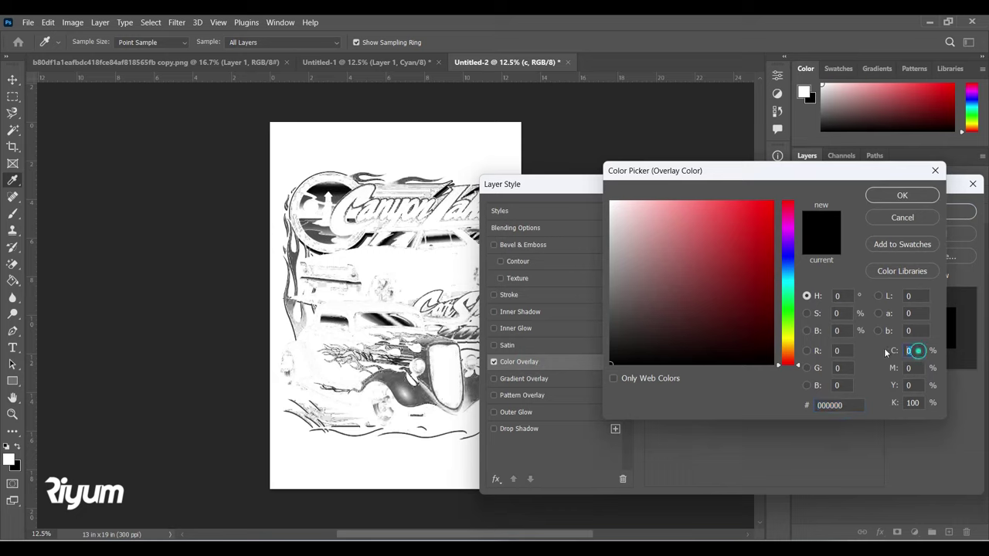
text(100)
key(Tab)
key(Tab)
text(0)
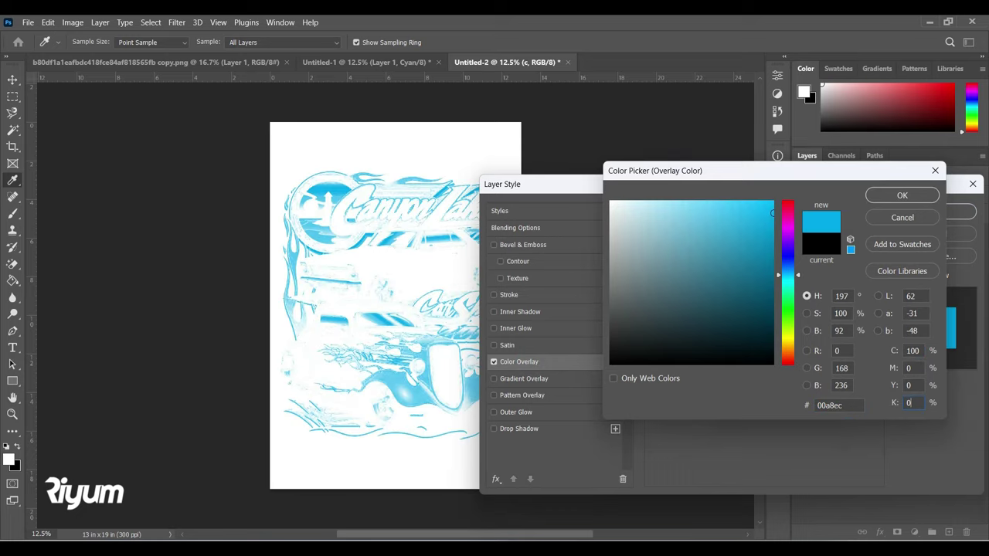
key(Return)
key(Return)
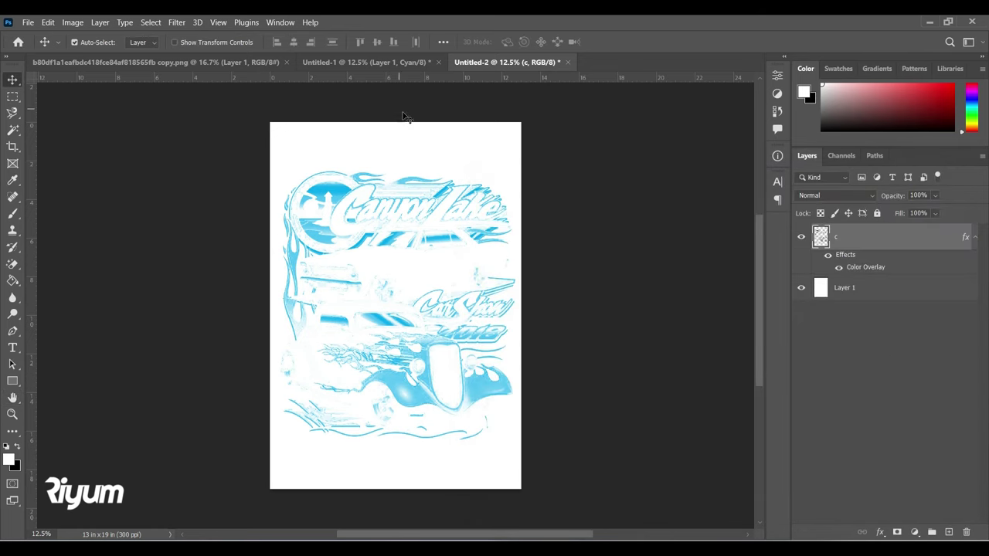
Rasterize the layer style of layer "c" so the cyan overlay is baked into its pixels
right_click(873, 246)
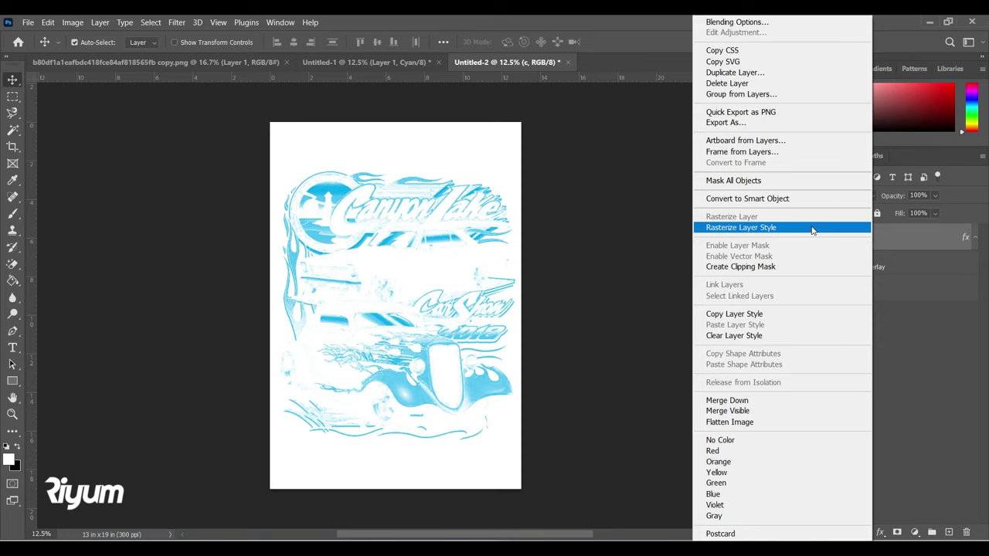
click(900, 241)
right_click(911, 245)
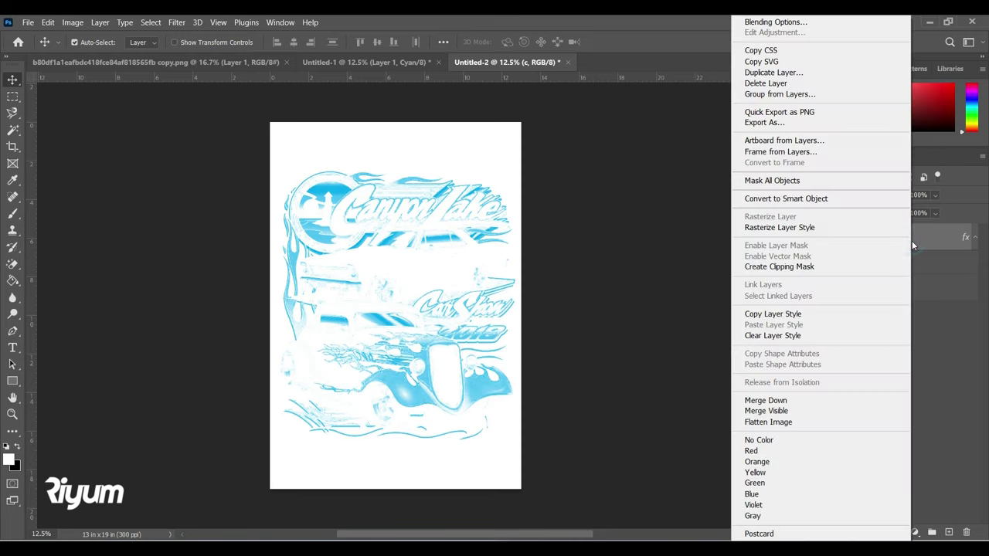
click(860, 229)
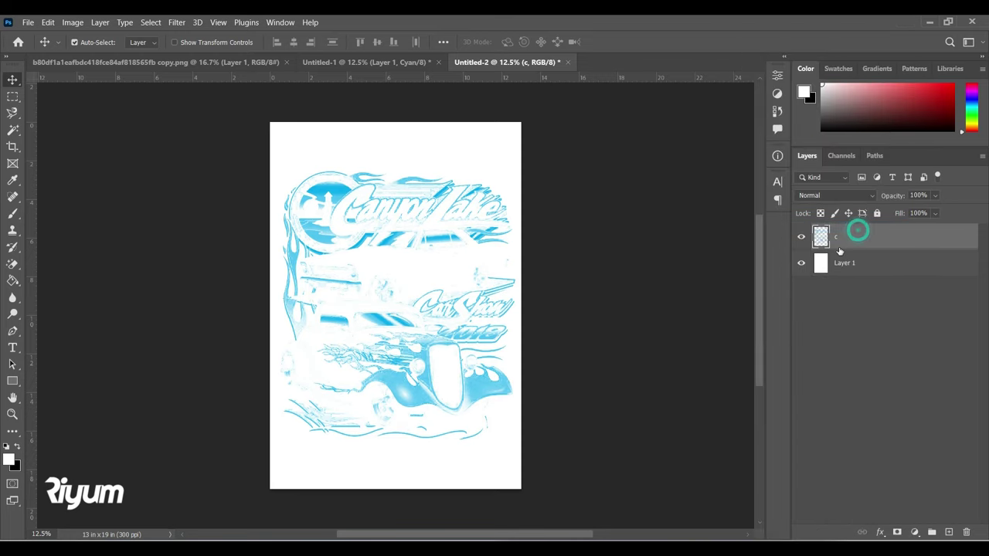
Copy the Magenta spot channel from Untitled-1 and paste it into a new grayscale document of the same size
click(408, 62)
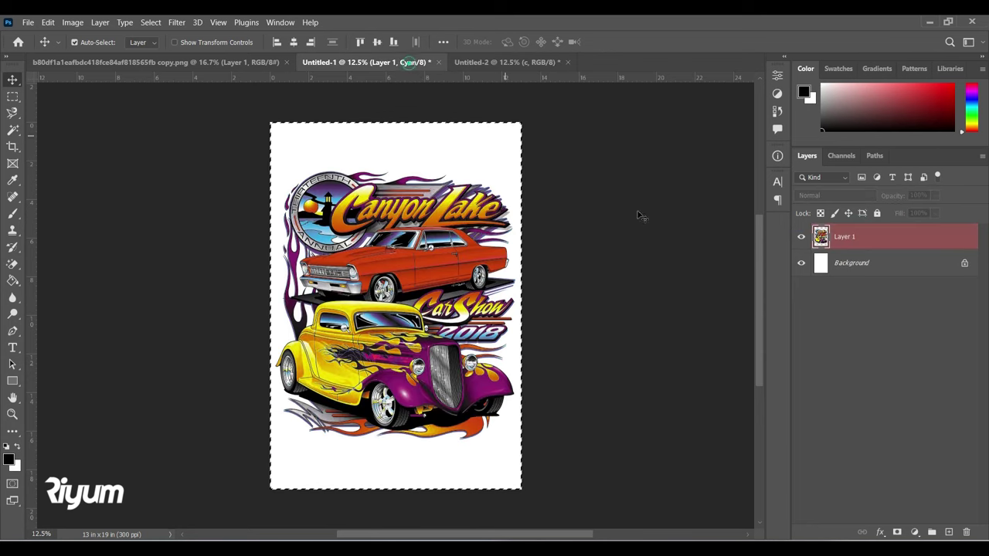
click(841, 157)
click(859, 323)
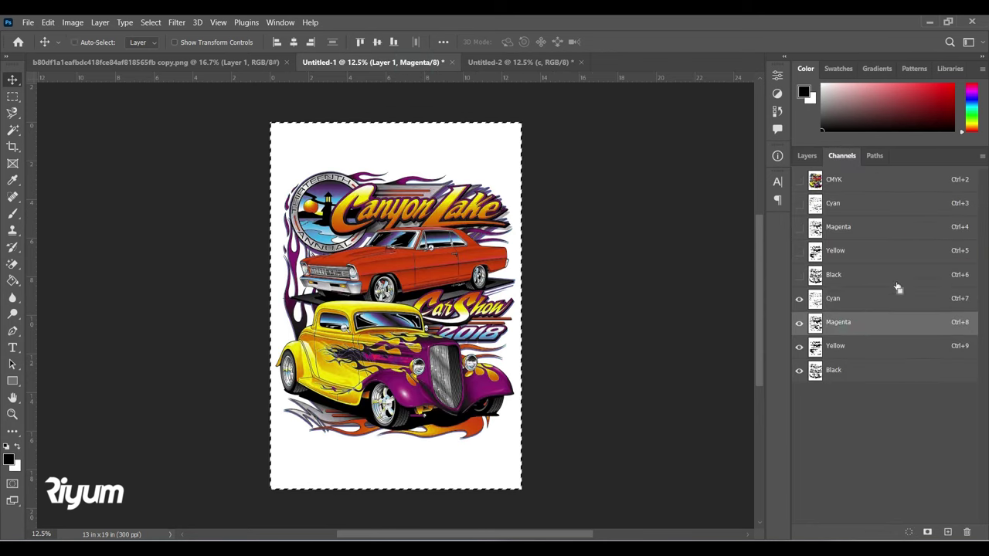
key(ctrl+n)
key(Return)
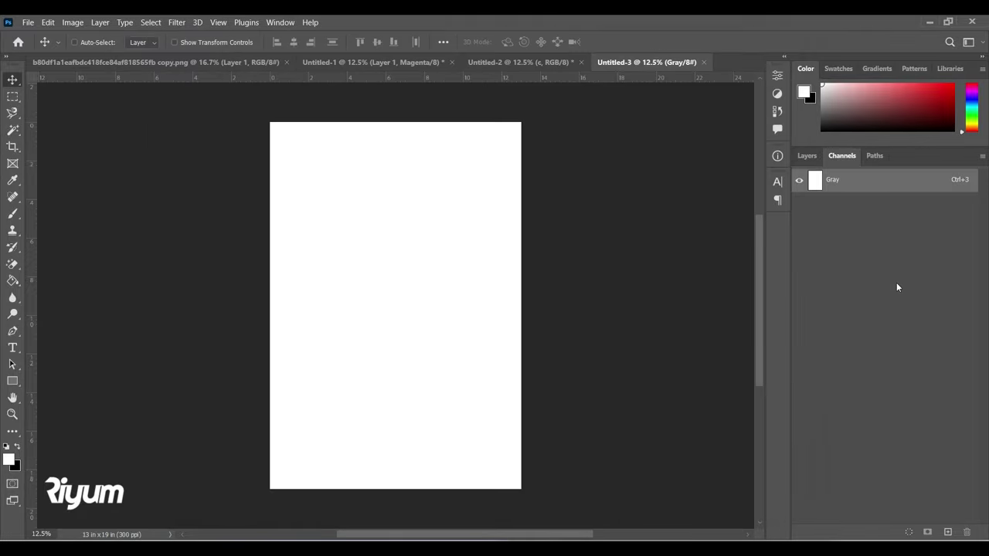
key(ctrl+v)
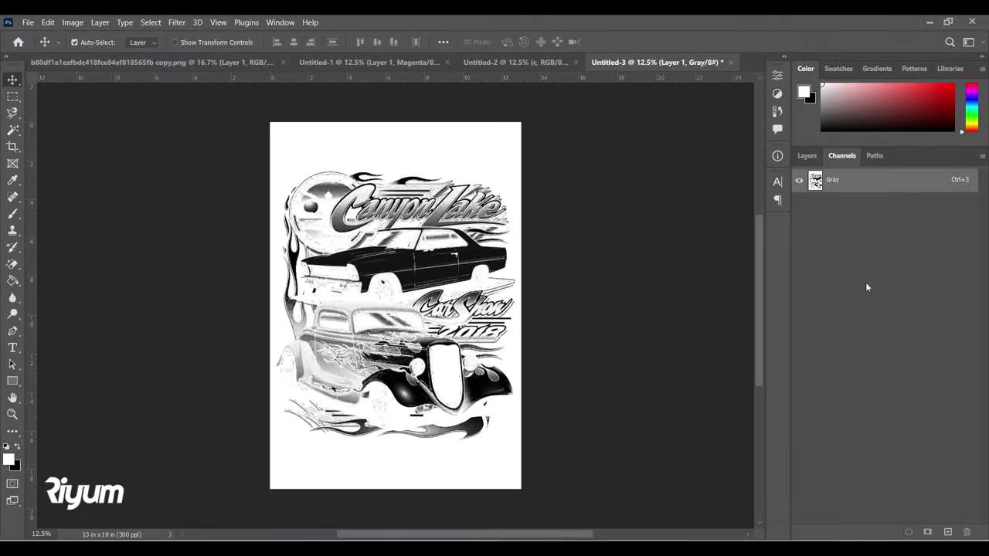
Convert the Magenta document to a flattened Bitmap halftone screen with 60 lines/inch and round dots, setting its screen angle
click(73, 22)
click(79, 36)
click(242, 35)
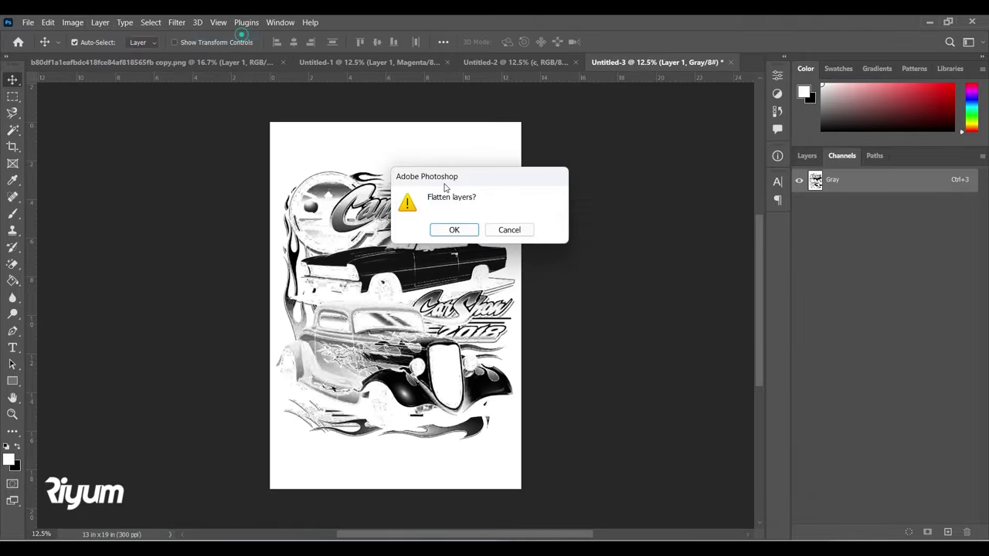
click(452, 228)
click(663, 192)
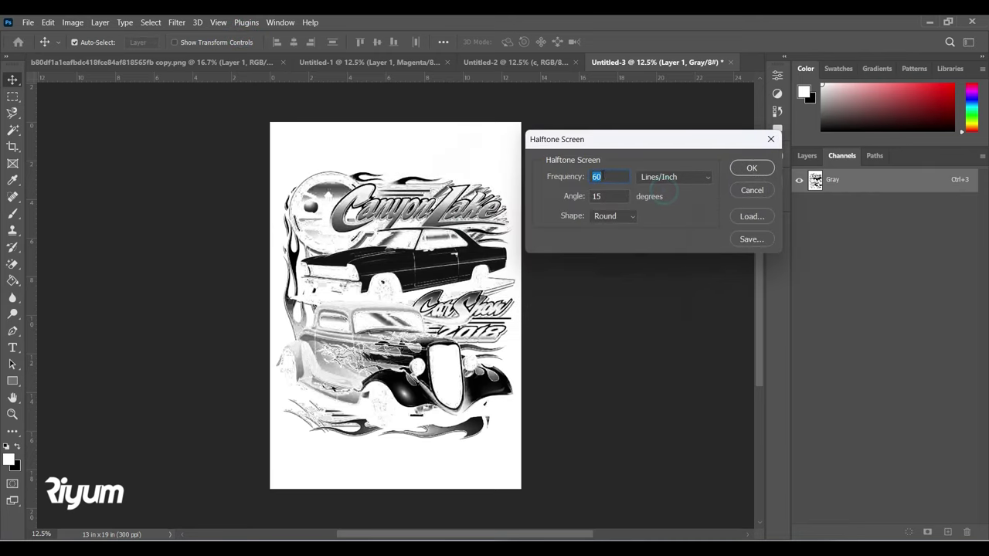
click(607, 179)
click(606, 196)
click(749, 168)
Convert the magenta halftone document from Bitmap to Grayscale mode and on to RGB Color
click(72, 21)
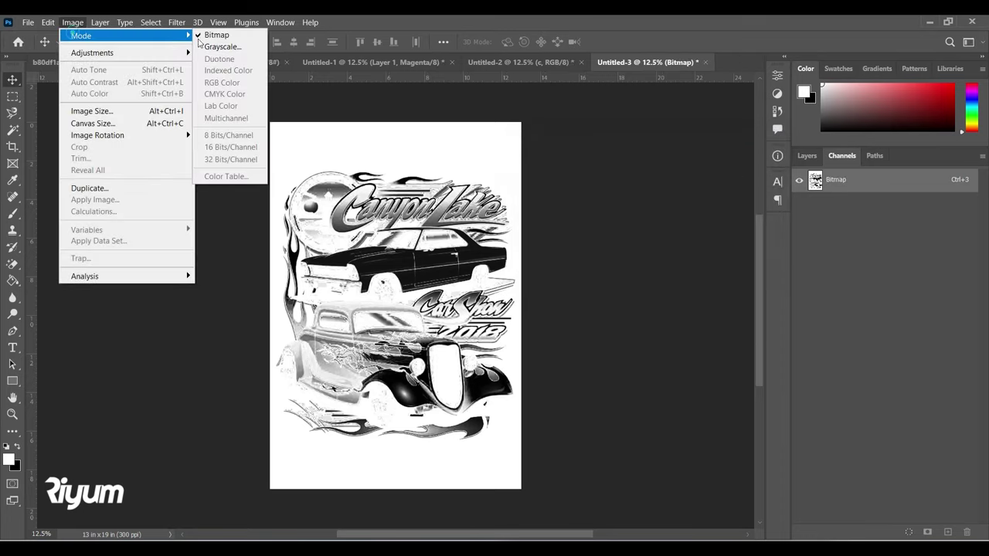
click(200, 45)
click(523, 181)
click(73, 21)
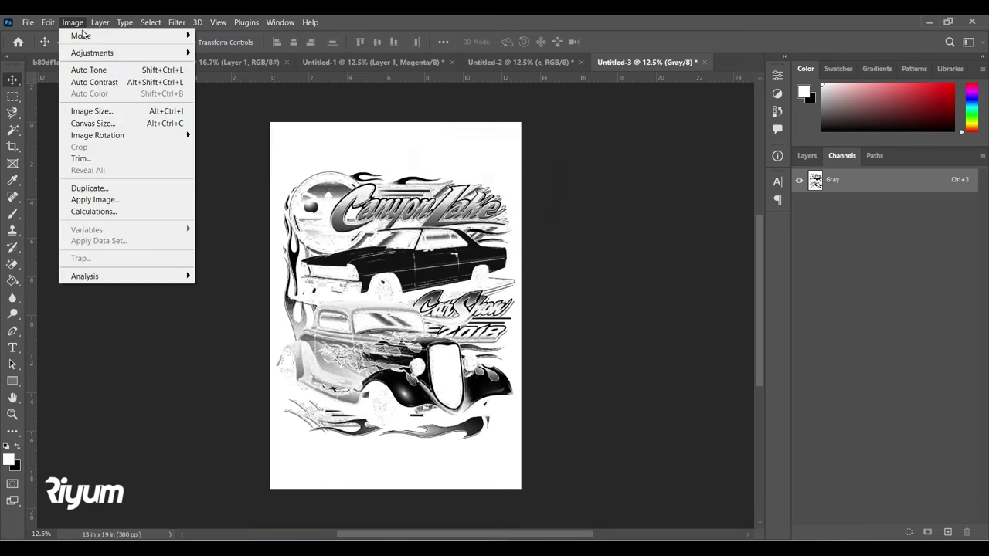
mouse_move(81, 35)
click(232, 82)
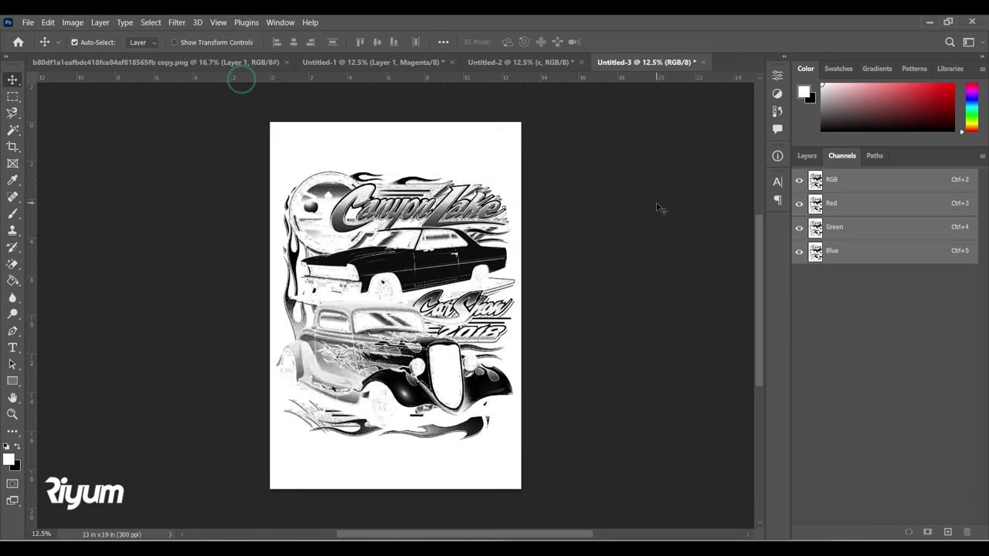
Copy the whole magenta halftone, close Untitled-3 without saving, and paste it above layer "c" in Untitled-2
key(ctrl+a)
click(702, 62)
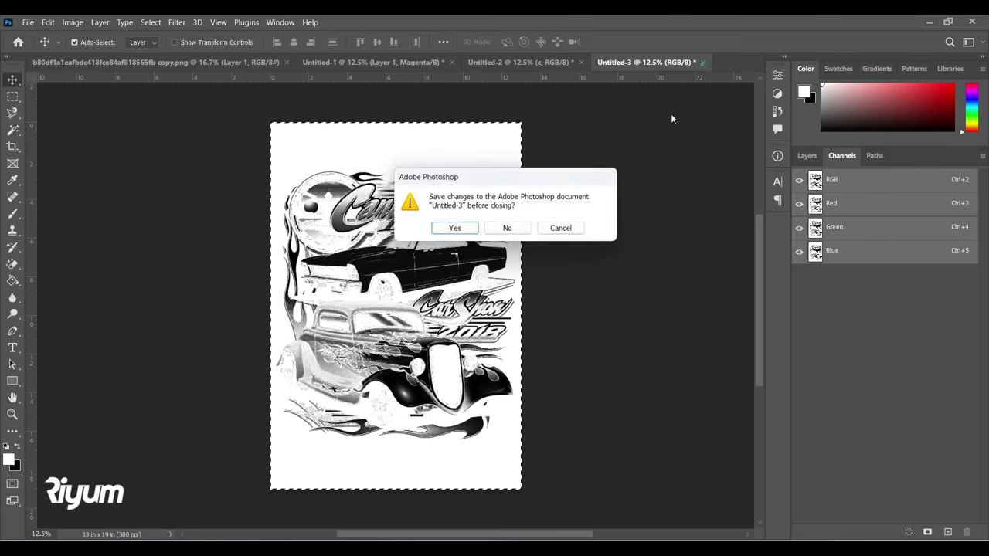
click(506, 227)
click(550, 66)
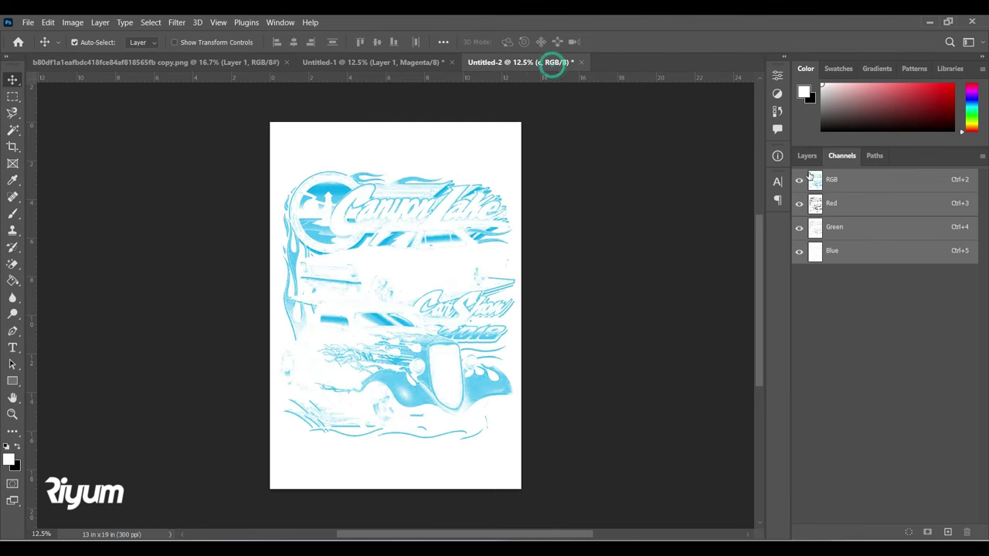
click(806, 155)
click(861, 244)
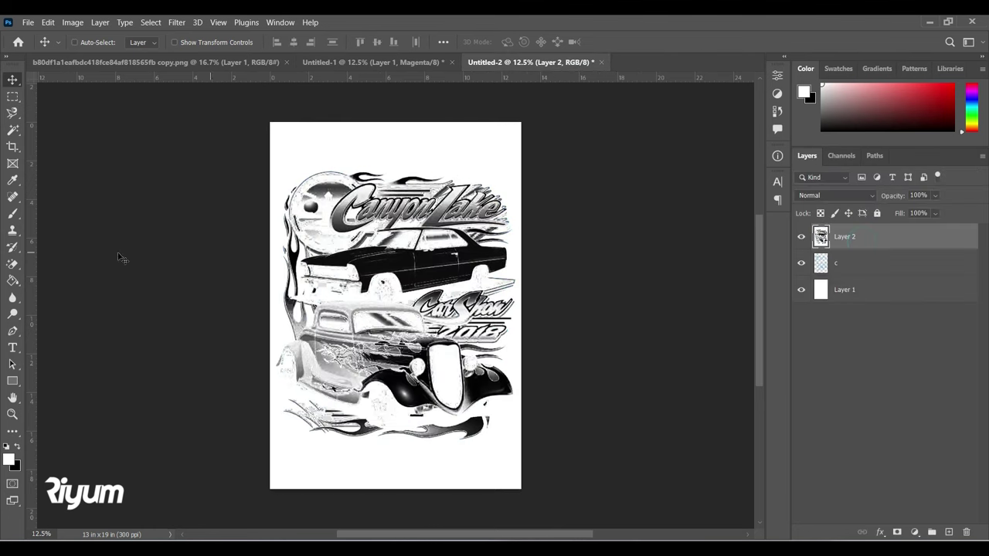
Remove the white background from the pasted magenta halftone layer with the Magic Eraser
click(12, 263)
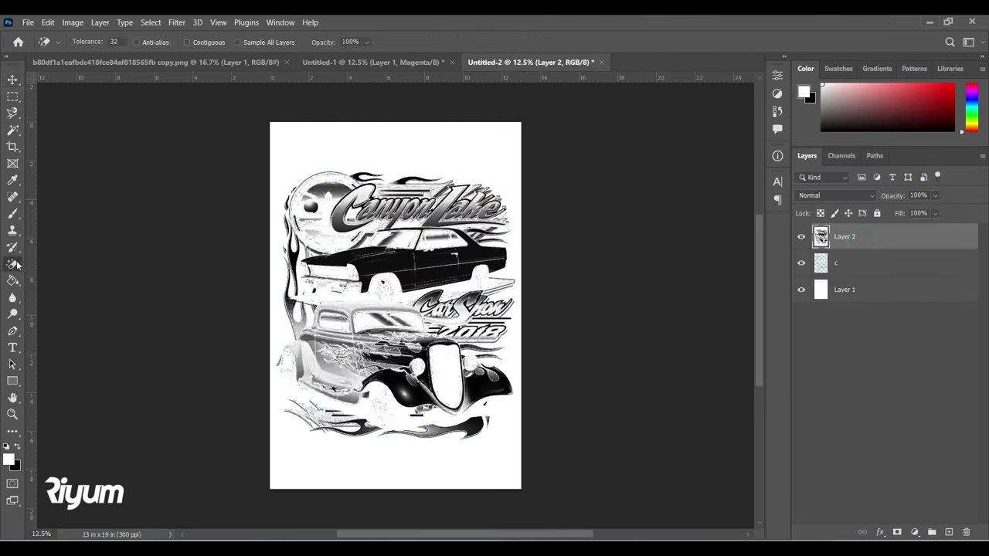
click(290, 130)
click(14, 79)
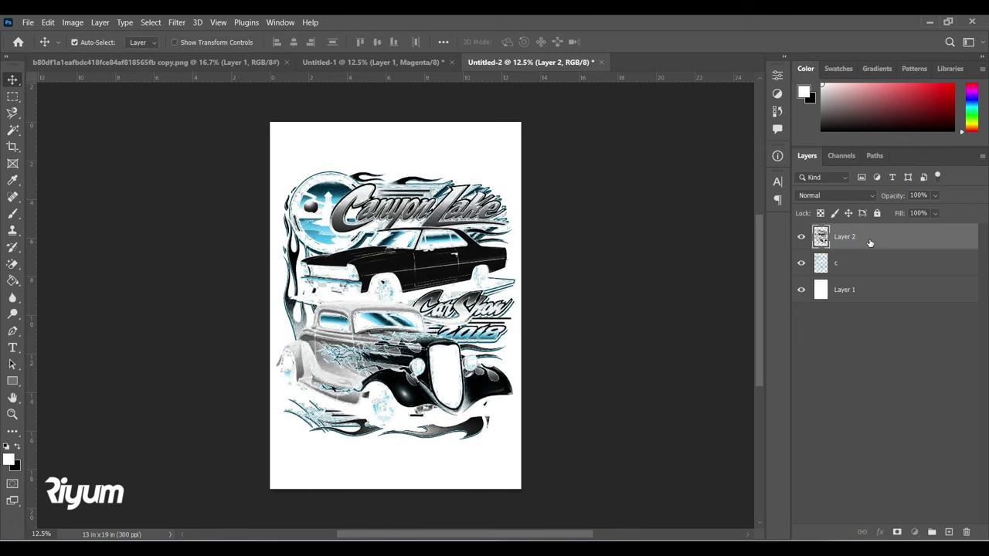
Add a Color Overlay to the pasted halftone layer in pure magenta: C 0, M 100, Y 0, K 0
click(529, 363)
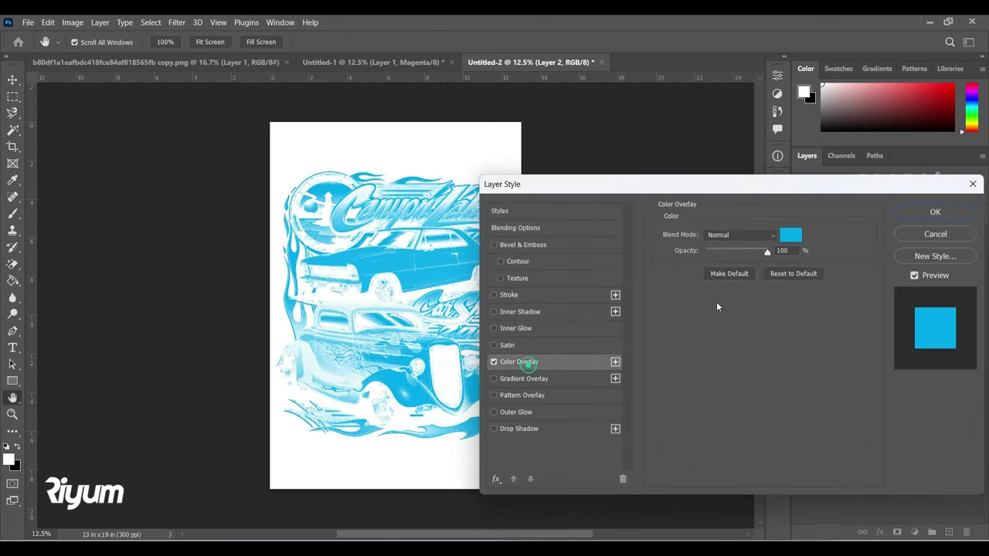
click(789, 233)
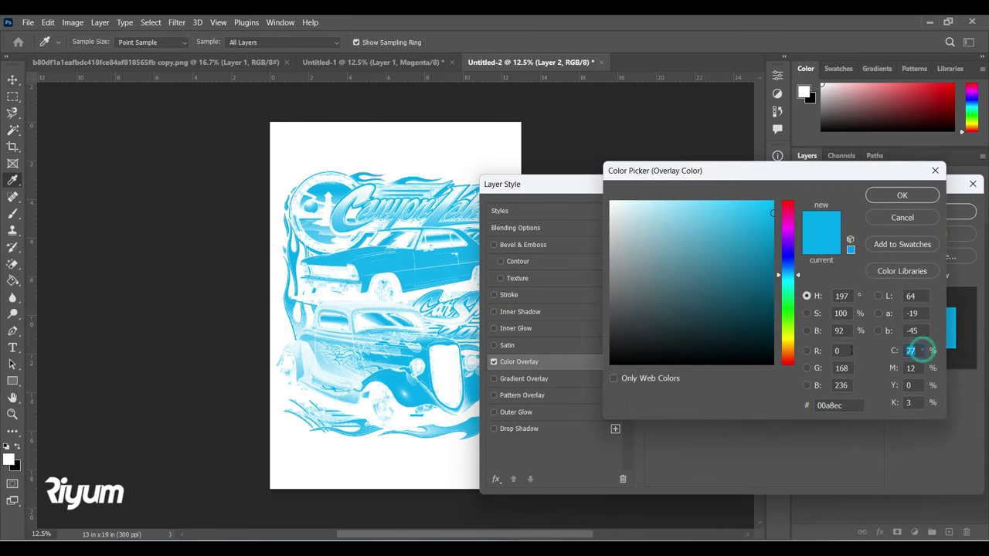
text(0)
key(Tab)
text(100)
key(Tab)
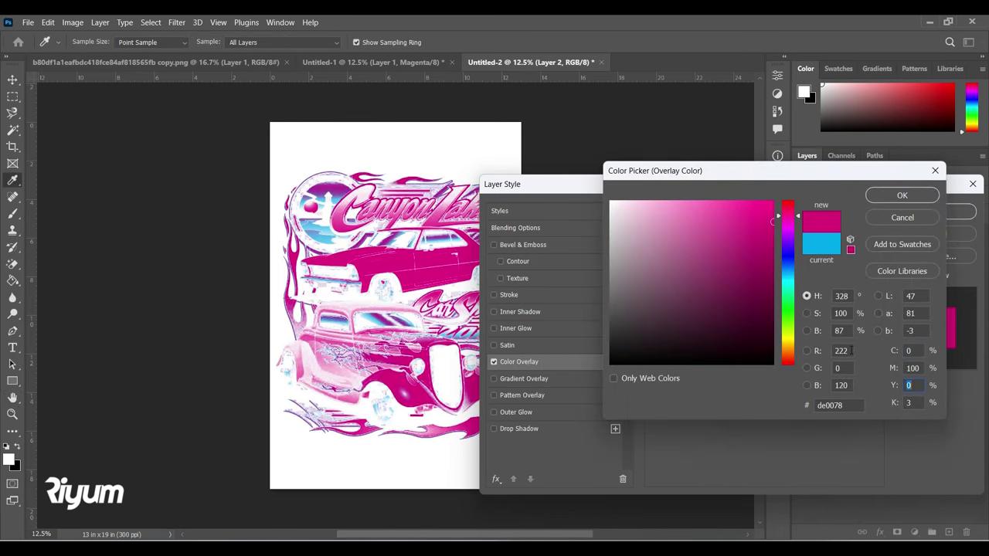
key(Tab)
text(0)
click(878, 198)
click(923, 212)
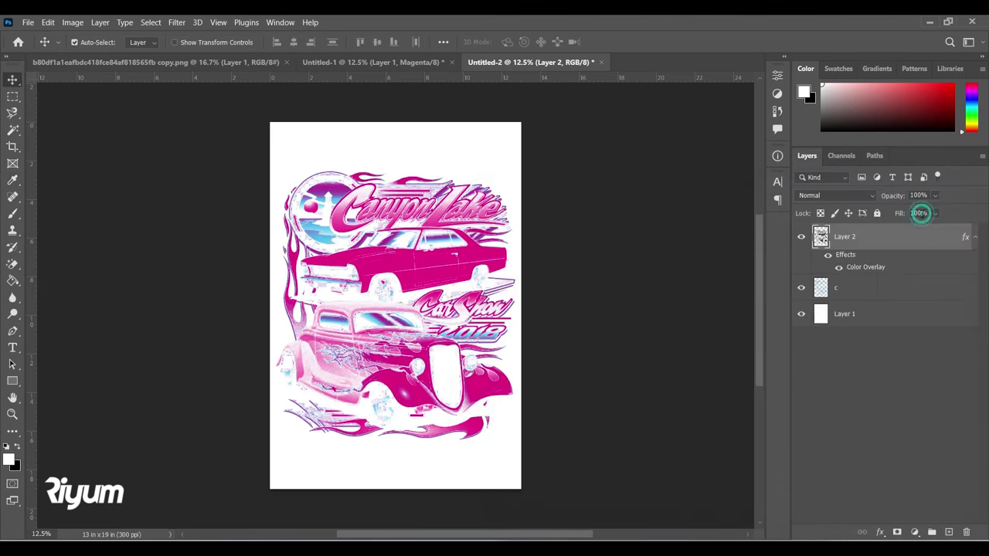
Rasterize the magenta layer's style and set the layer's blend mode to Multiply
right_click(885, 239)
click(841, 229)
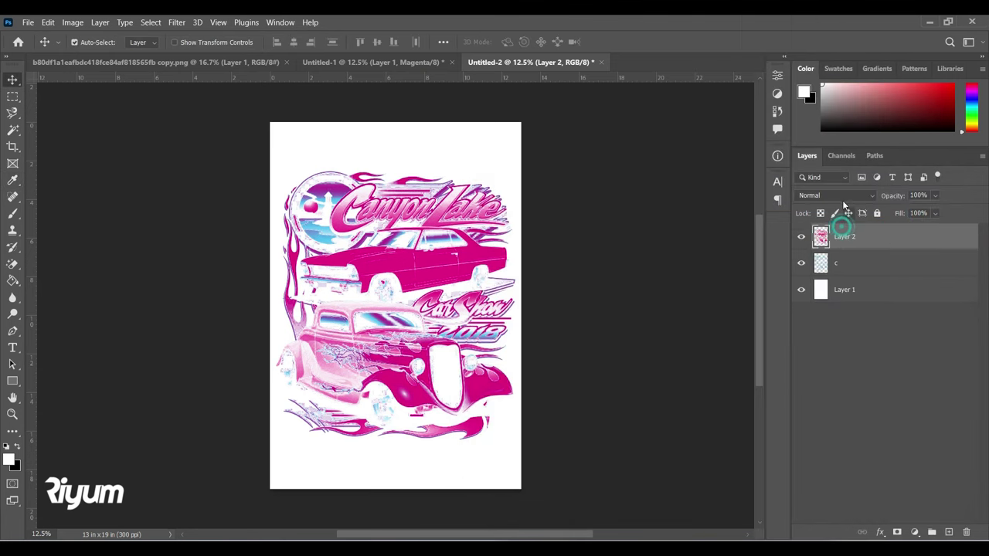
click(842, 199)
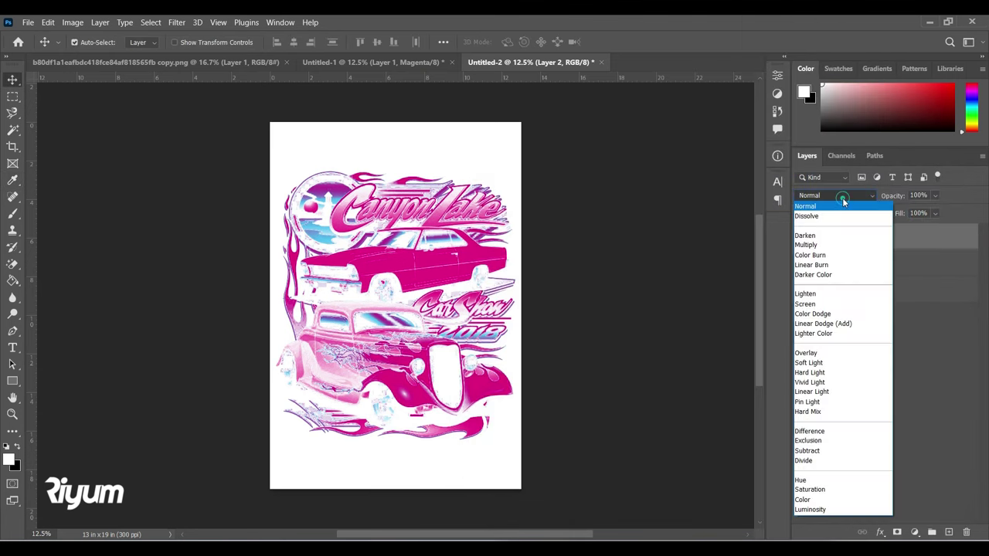
click(829, 246)
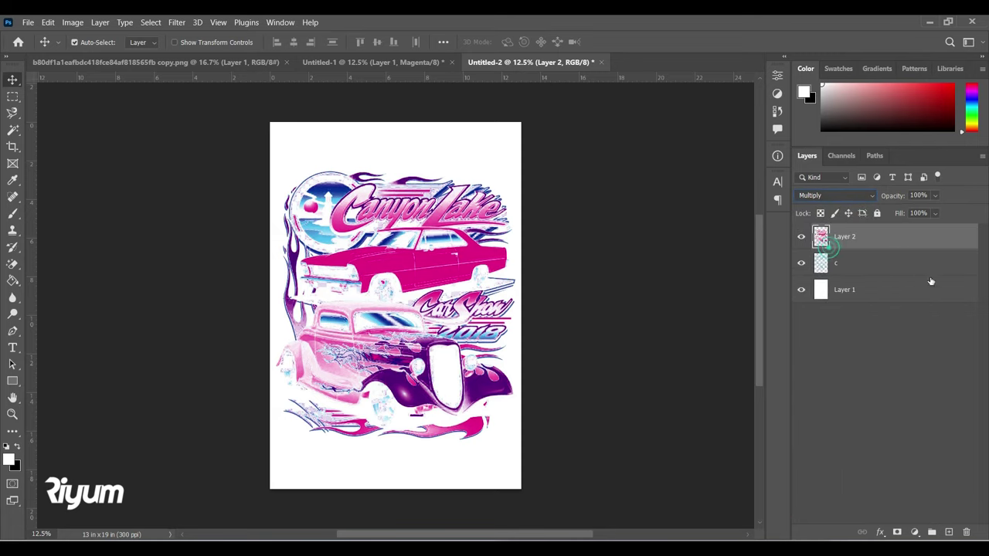
Rename the magenta halftone layer to "m"
double_click(845, 237)
text(m)
key(Return)
click(901, 237)
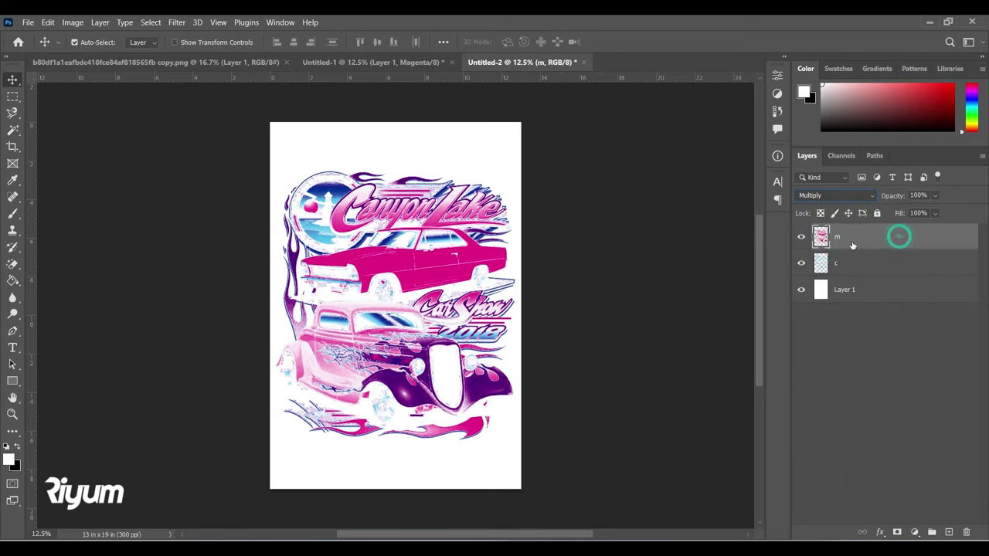
Copy the Yellow spot channel from Untitled-1 and paste it into a new grayscale document of the same size
click(383, 66)
click(841, 155)
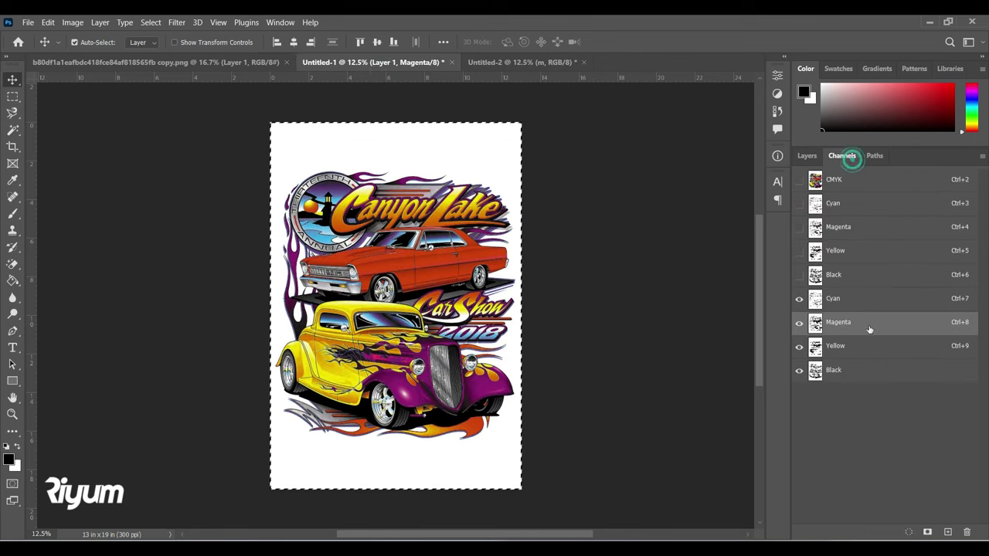
click(871, 344)
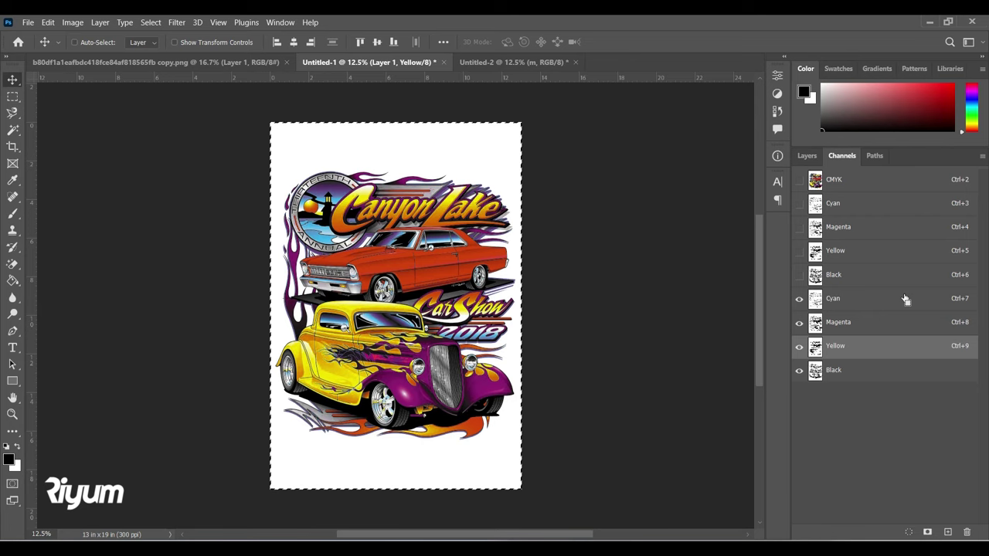
key(ctrl+n)
key(Return)
key(ctrl+v)
Convert the yellow document to a flattened Bitmap halftone screen with 60 lines/inch, a 0-degree angle and round dots
click(72, 22)
mouse_move(81, 34)
click(222, 37)
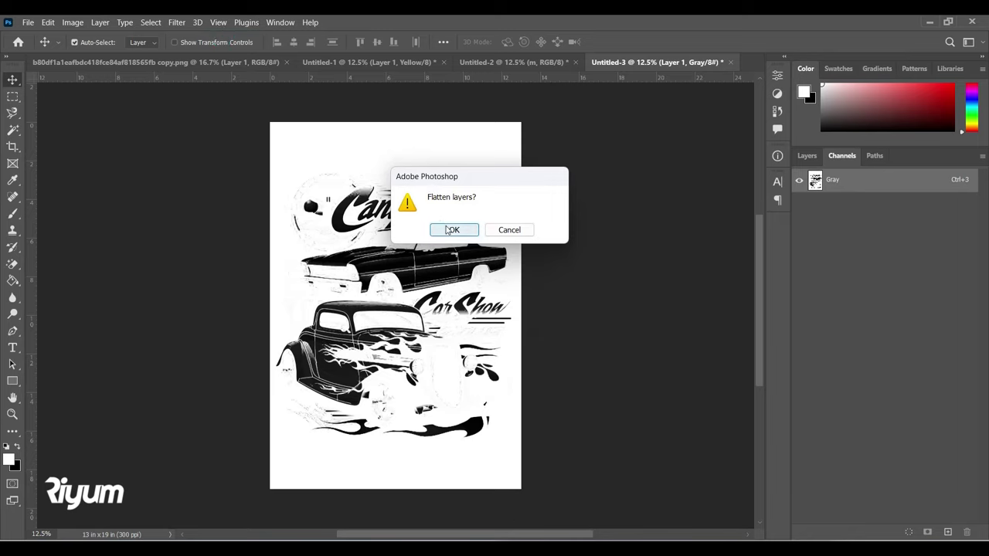
click(450, 227)
click(664, 191)
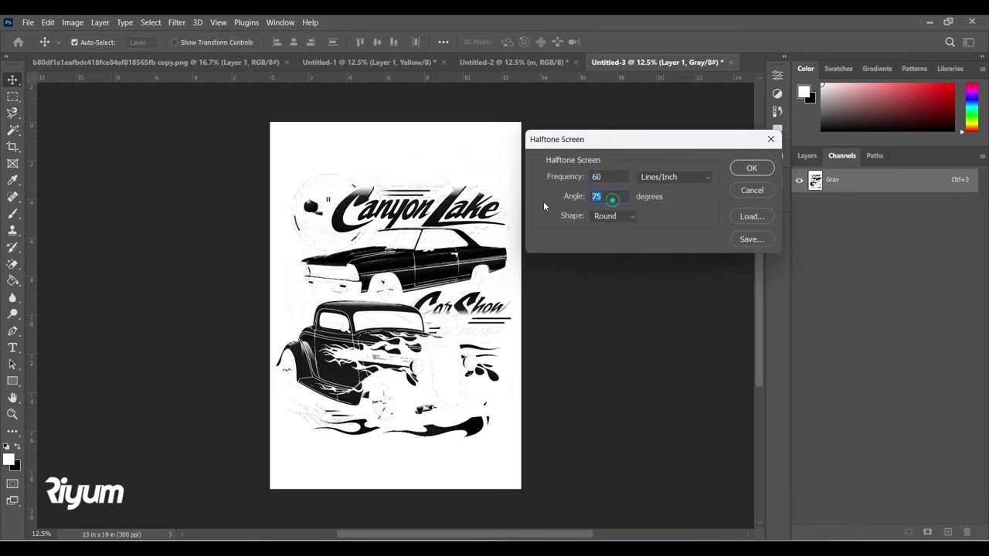
text(0)
click(752, 169)
Convert the yellow halftone document from Bitmap to Grayscale mode and on to RGB Color
click(73, 21)
mouse_move(81, 36)
click(223, 46)
click(525, 178)
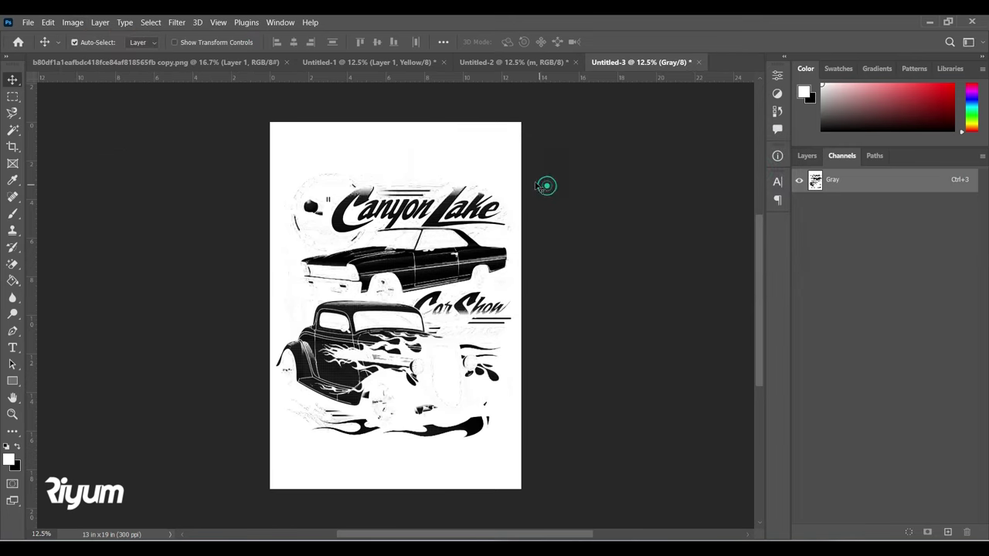
click(72, 21)
mouse_move(80, 36)
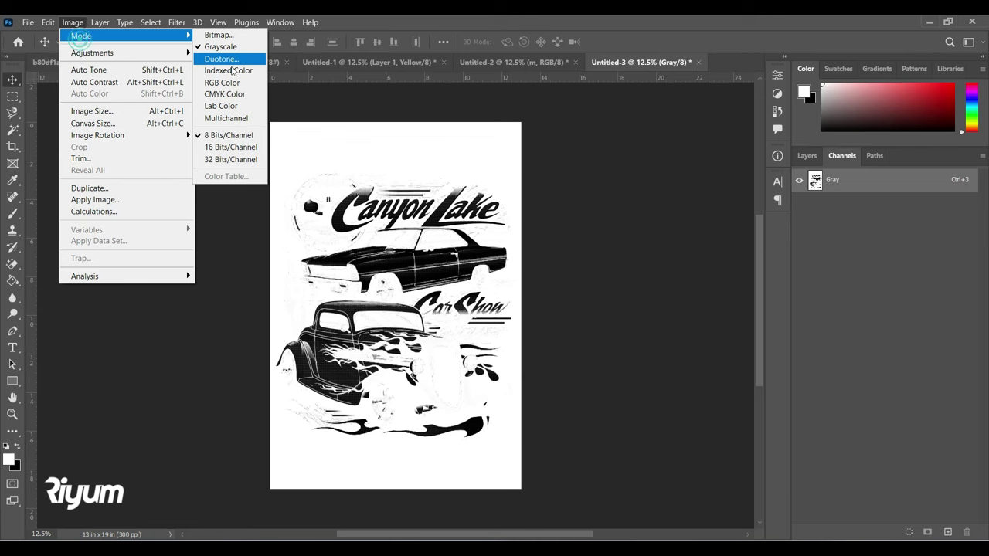
click(230, 80)
Copy the whole yellow halftone, close Untitled-3 without saving, and paste it above layer "m" in Untitled-2
key(ctrl+a)
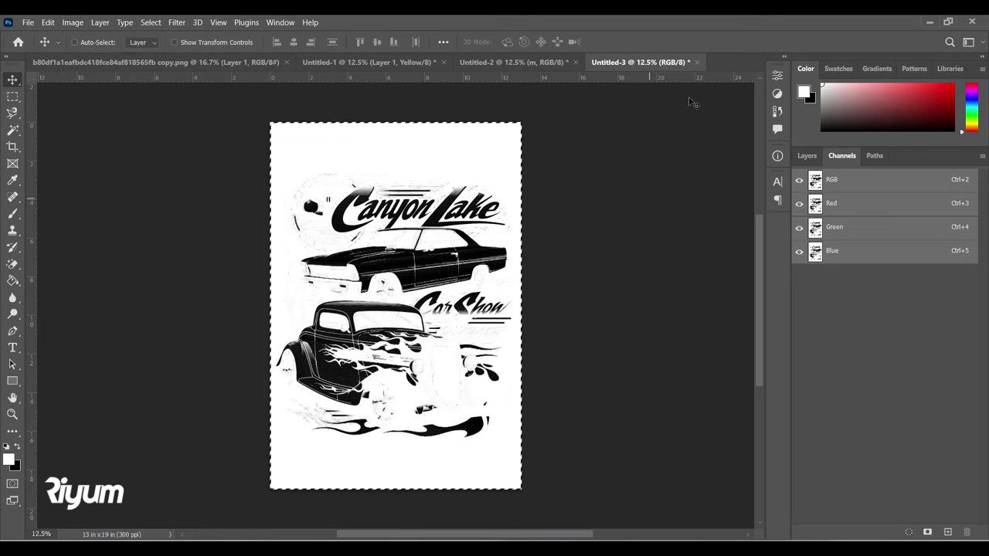
click(696, 62)
click(508, 227)
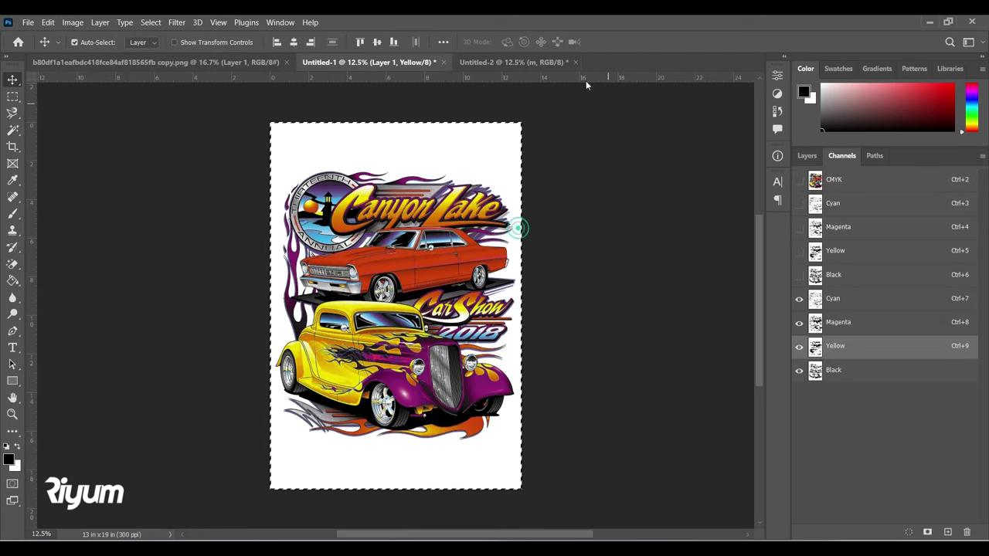
click(533, 62)
click(806, 155)
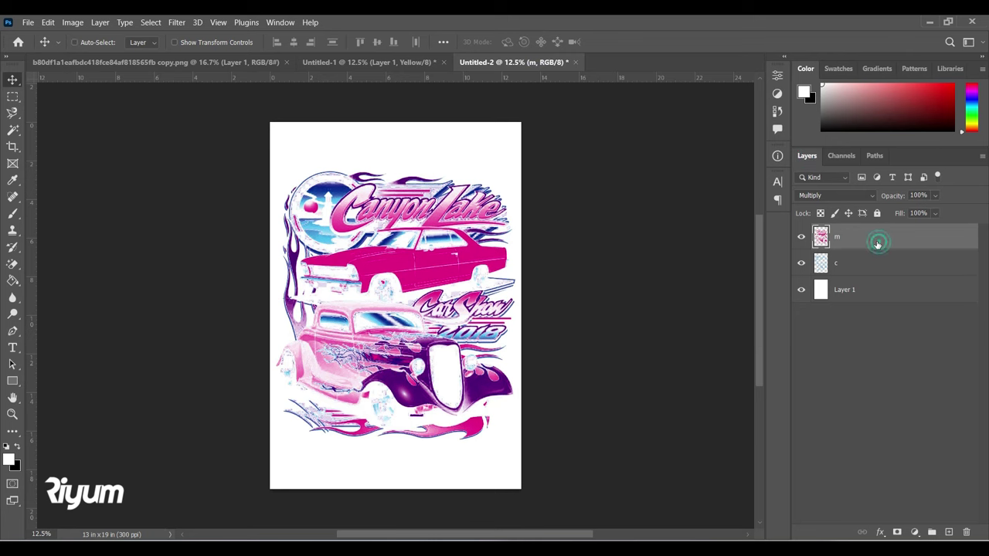
key(ctrl+v)
Remove the white background from the pasted yellow-channel halftone layer with the Magic Eraser
click(12, 264)
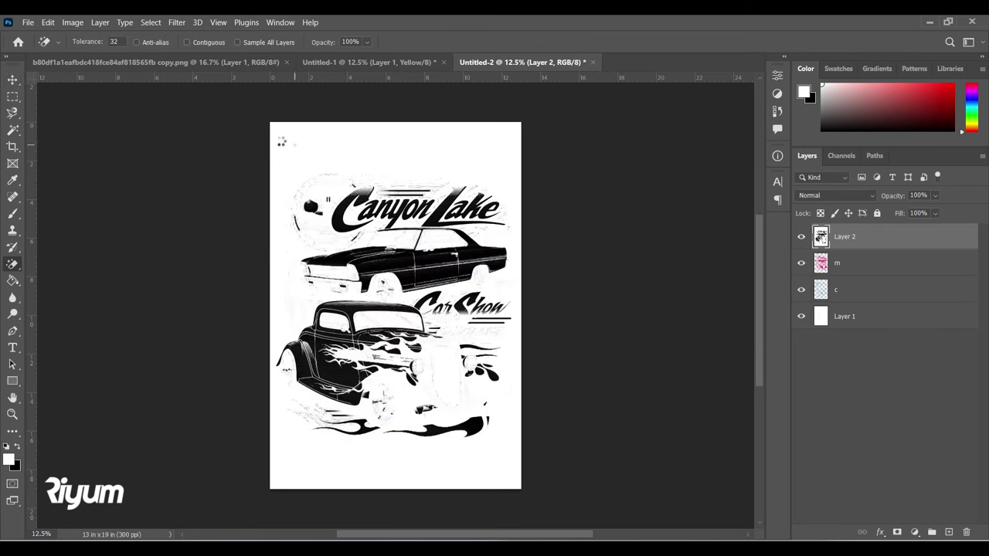
click(294, 144)
key(v)
Add a Color Overlay to the halftone layer above "m" in pure yellow: C 0, M 0, Y 100, K 0
double_click(904, 237)
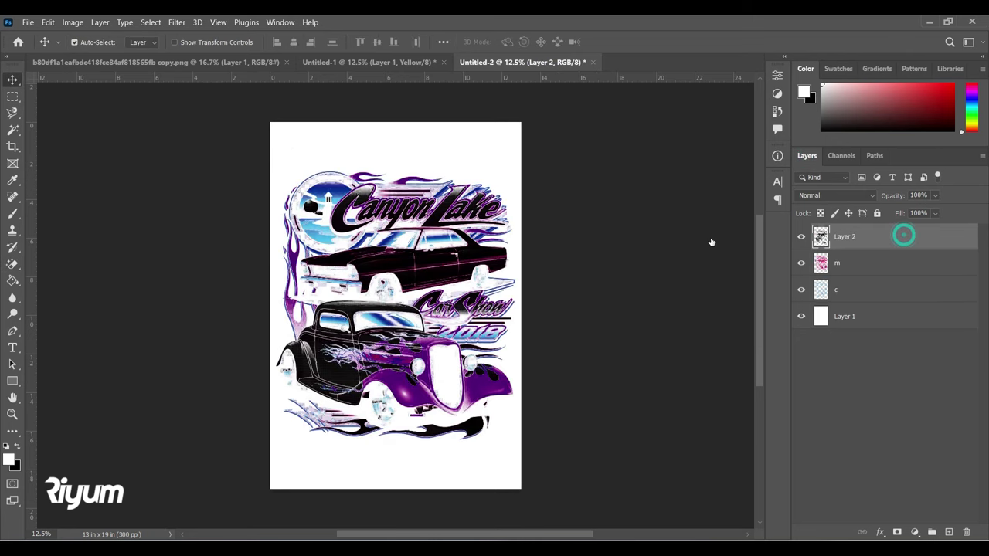
click(525, 360)
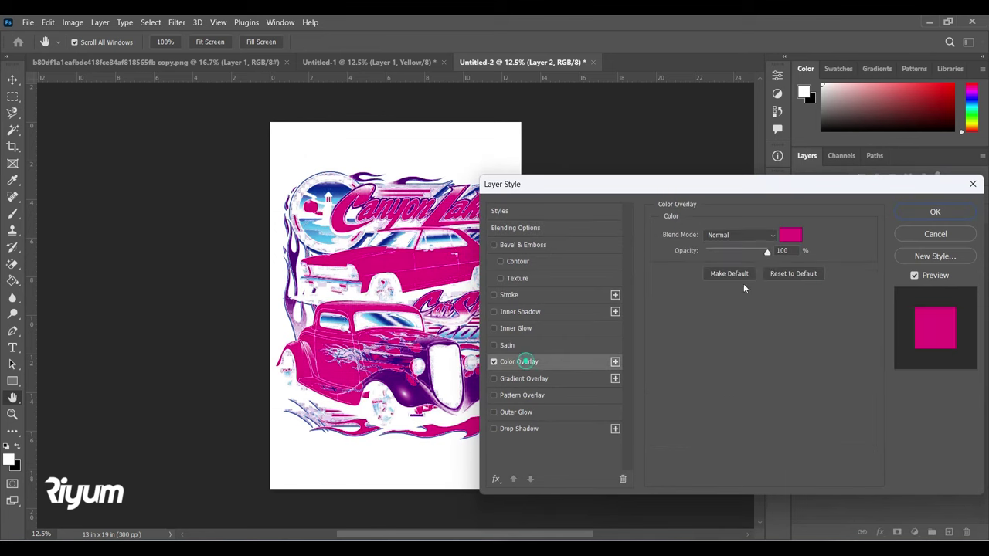
click(789, 235)
click(913, 368)
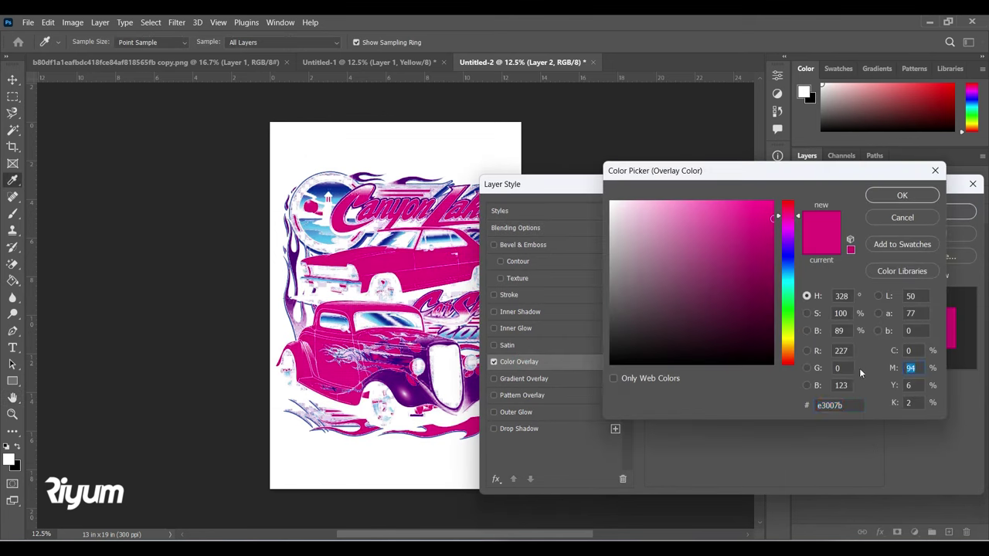
text(0100)
key(Tab)
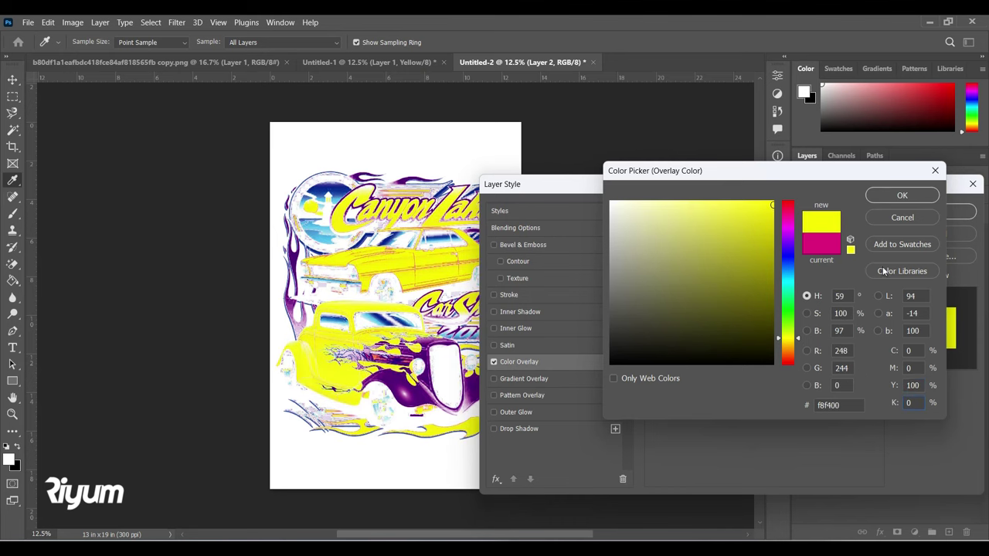
click(890, 193)
click(905, 217)
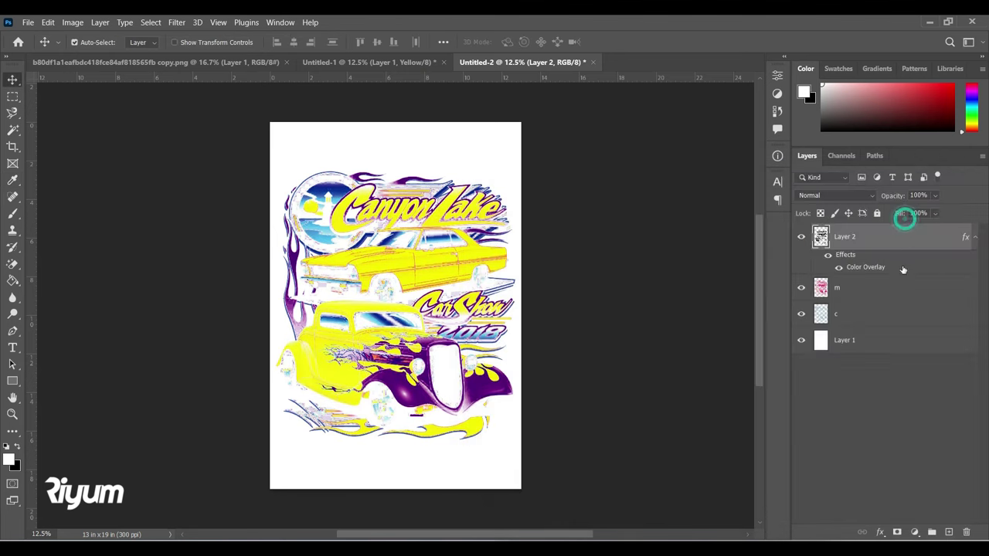
Rasterize the yellow layer's style and rename the layer to "y"
right_click(886, 245)
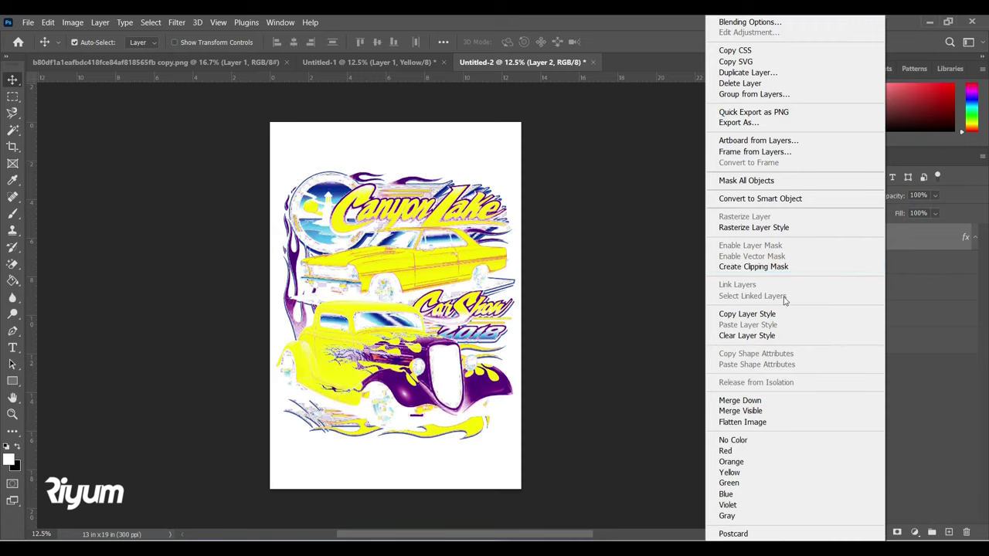
click(776, 227)
double_click(843, 237)
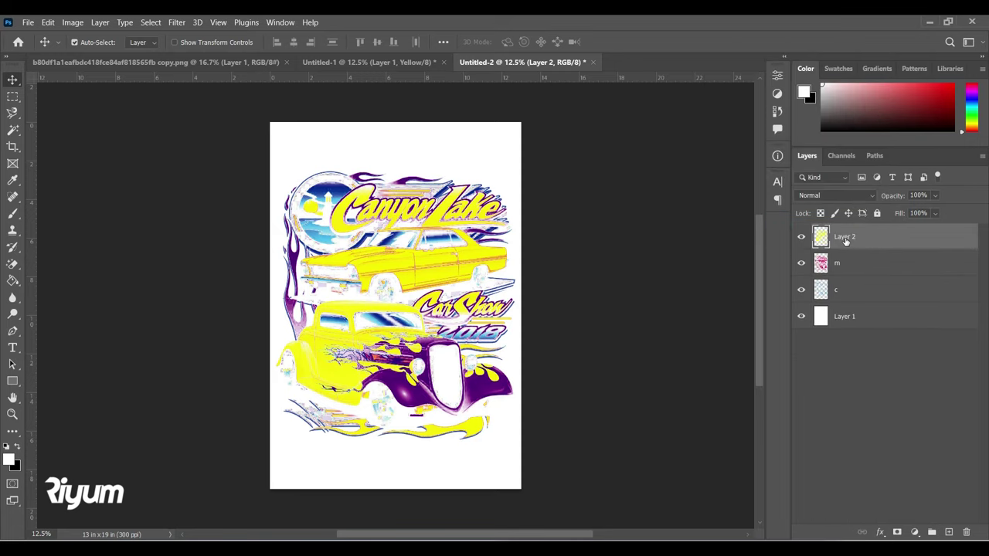
text(y)
click(904, 244)
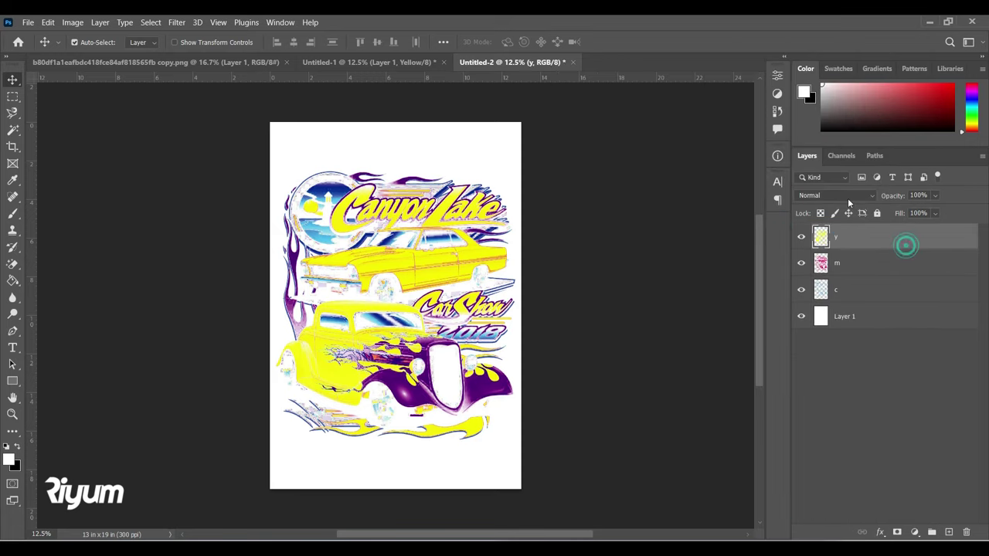
Set the blend mode of layer "y" to Multiply
click(838, 196)
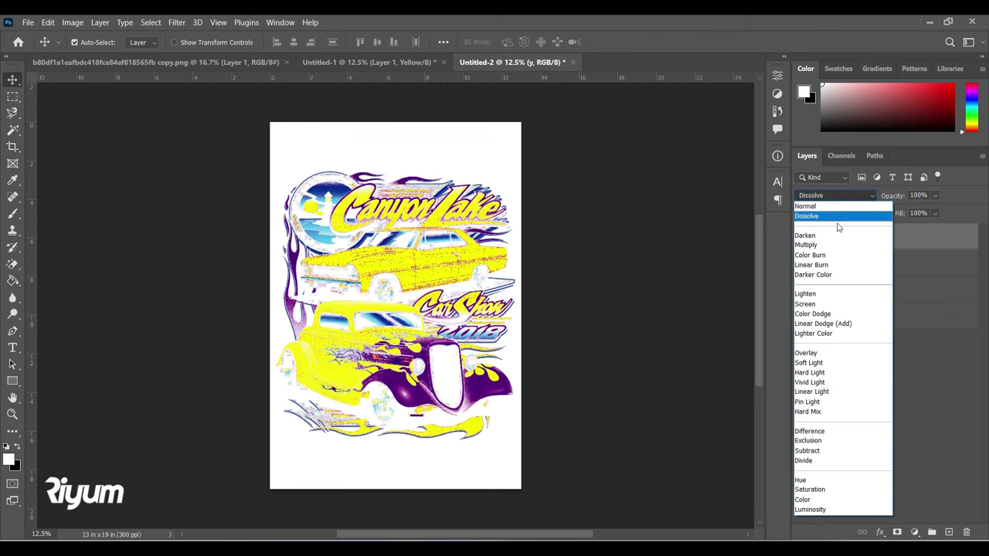
click(825, 244)
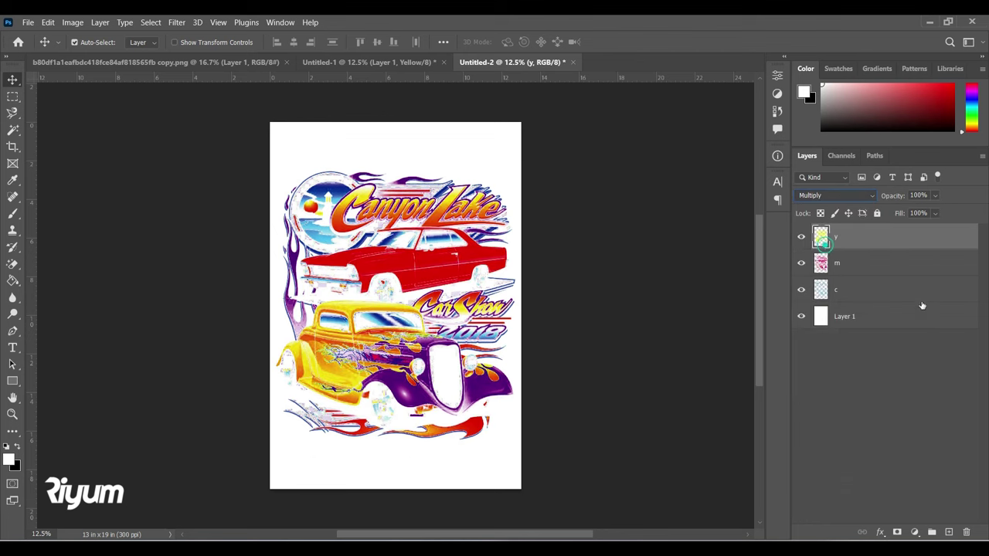
Copy the Black spot channel from Untitled-1 and paste it into a new 3900 x 5700 px grayscale document at 300 ppi
click(348, 63)
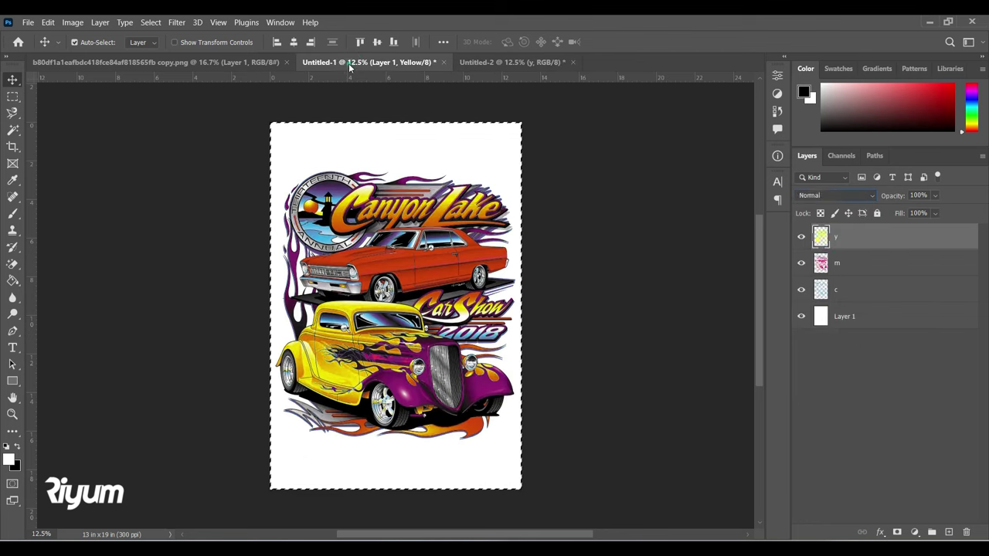
click(842, 155)
click(871, 372)
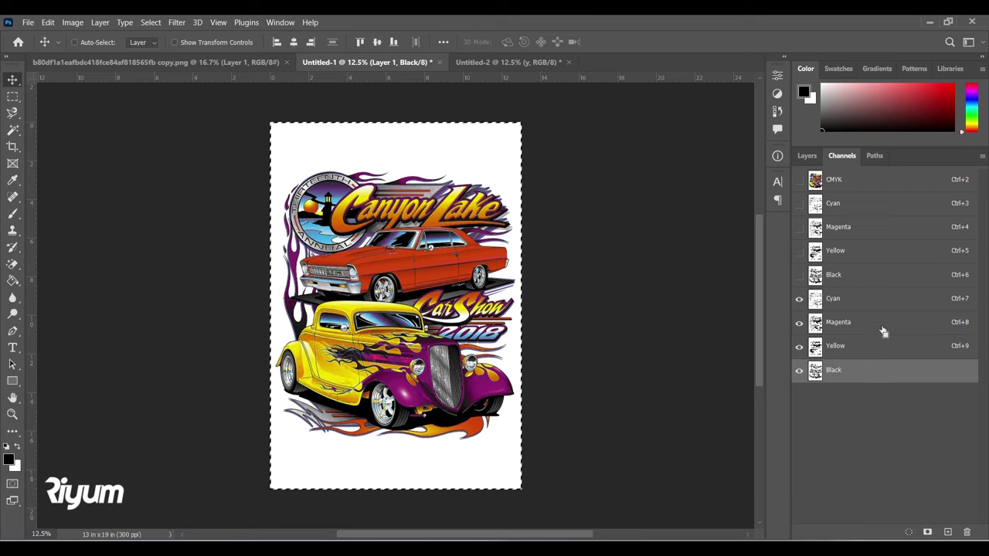
key(ctrl+n)
key(Return)
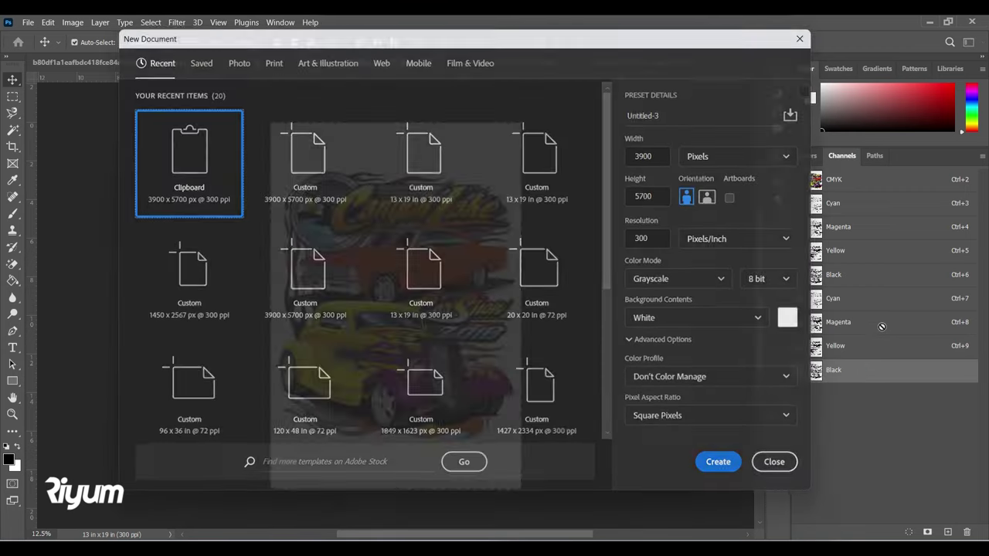
key(ctrl+v)
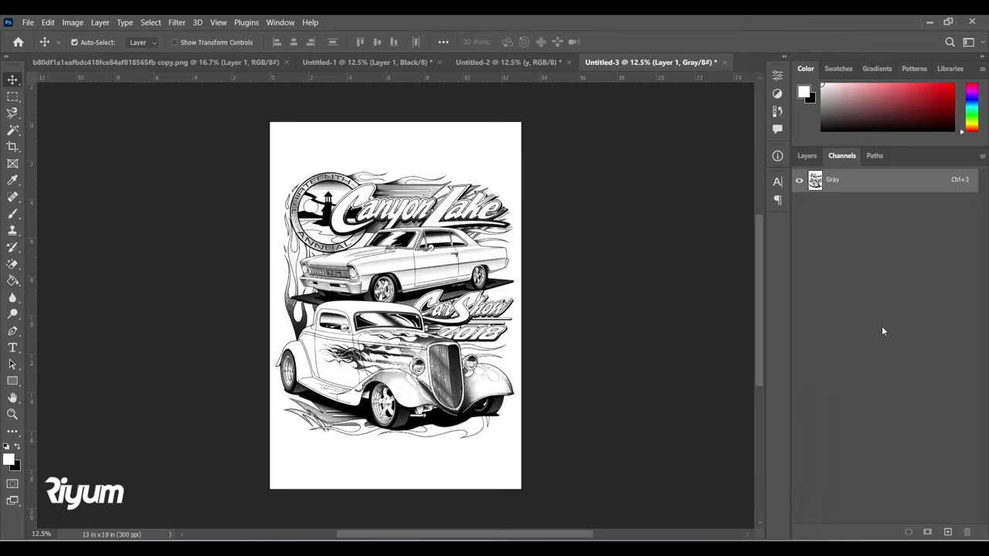
Convert the black-channel document to a Bitmap halftone screen at 60 lines/inch with round dots, changing the screen angle
click(72, 22)
click(81, 36)
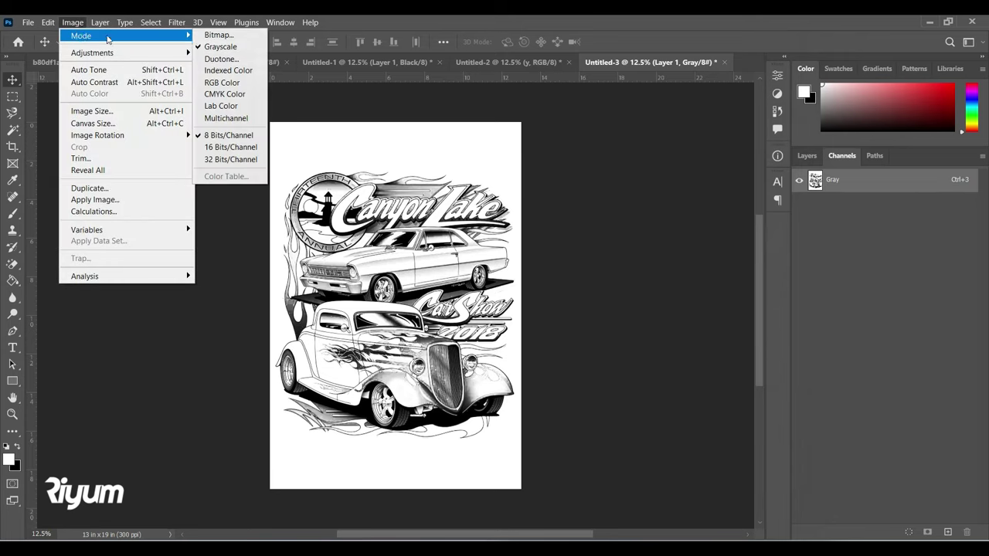
click(219, 37)
click(455, 227)
click(664, 194)
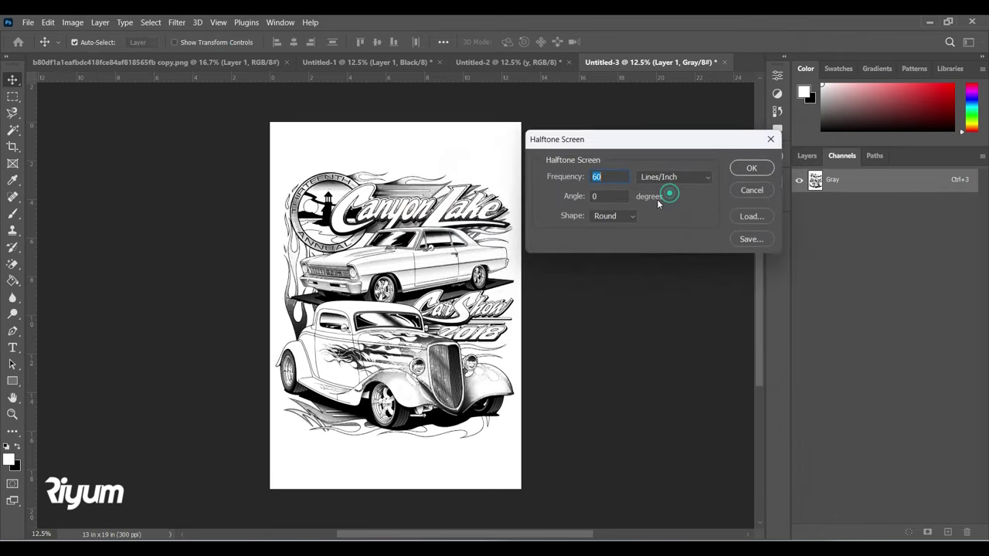
double_click(609, 199)
text(4)
click(746, 168)
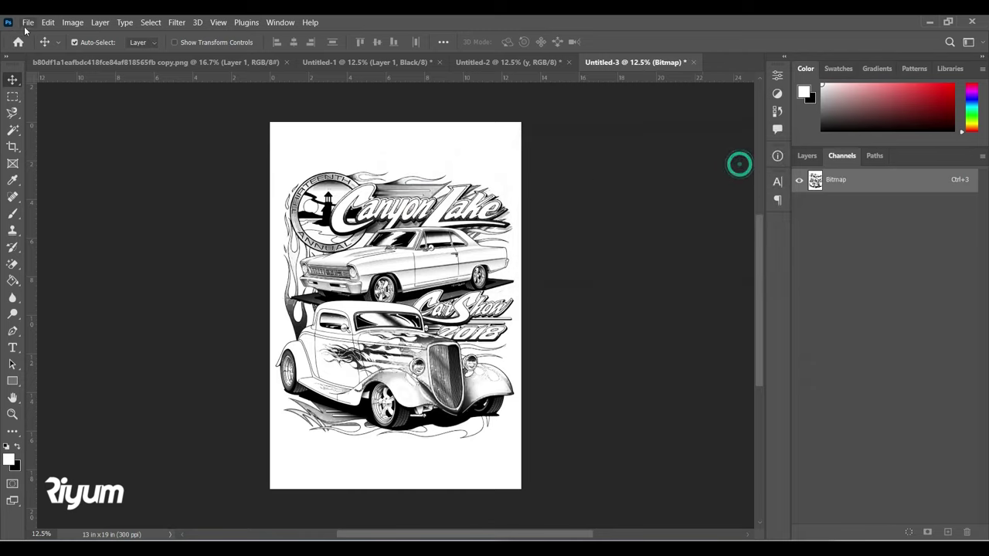
Convert the black halftone bitmap back to Grayscale and on to RGB Color mode
click(73, 21)
mouse_move(155, 37)
click(222, 47)
click(525, 178)
click(72, 21)
mouse_move(78, 34)
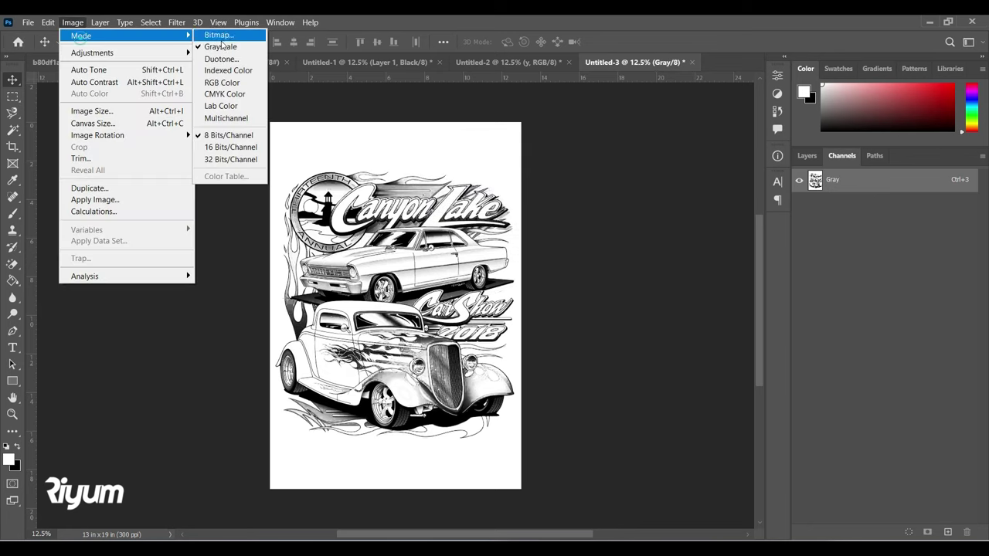
click(224, 81)
Copy the whole black halftone, close Untitled-3 without saving, and paste it above layer "y" in Untitled-2
key(ctrl+a)
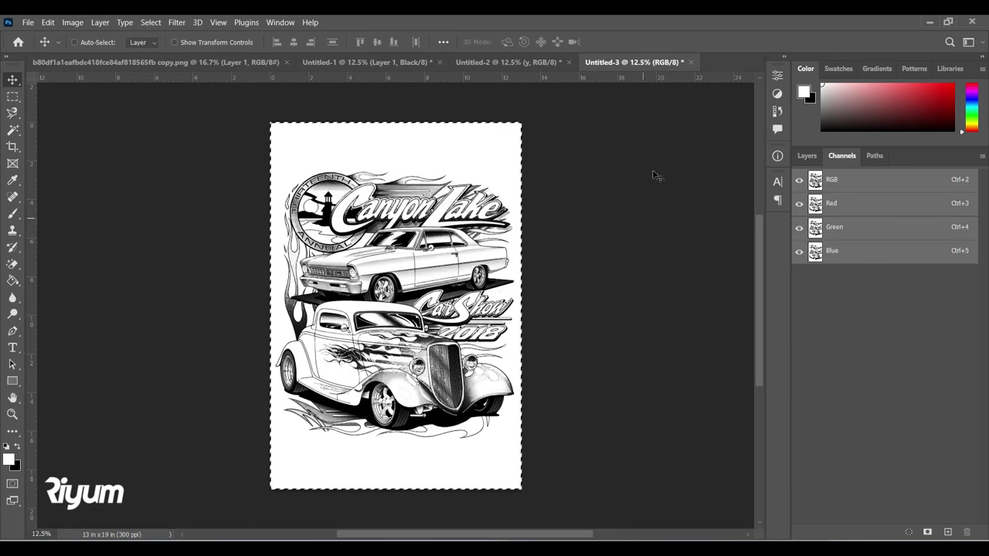
click(691, 62)
click(508, 230)
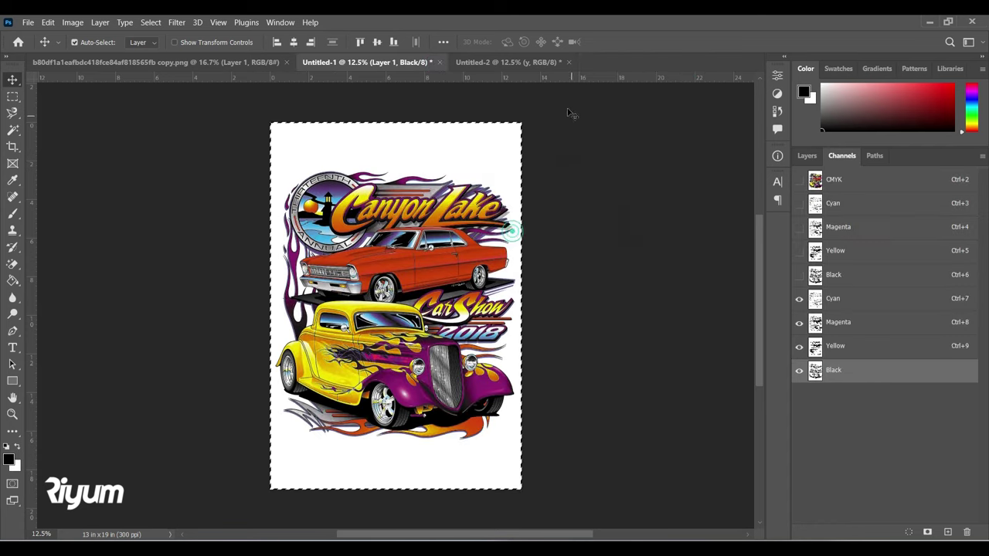
click(806, 156)
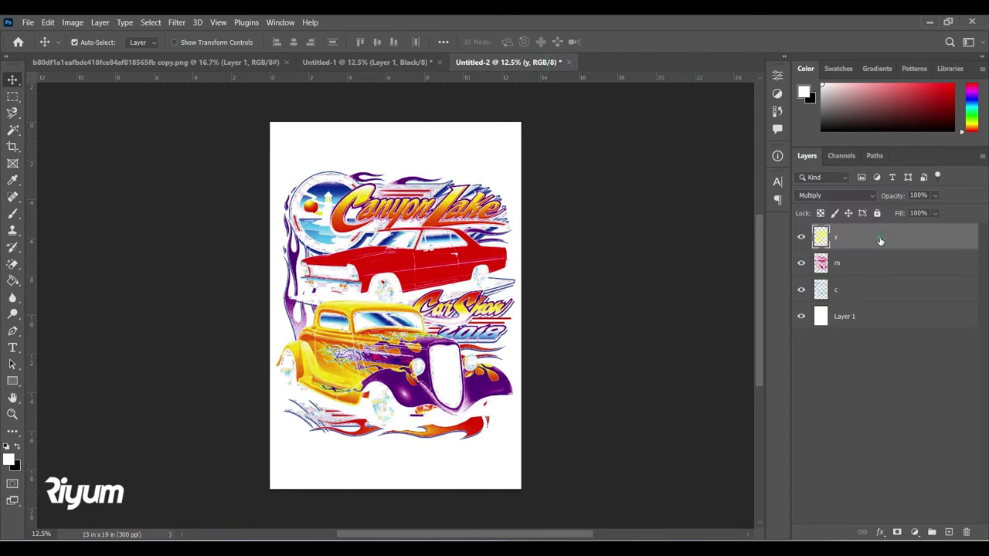
key(ctrl+v)
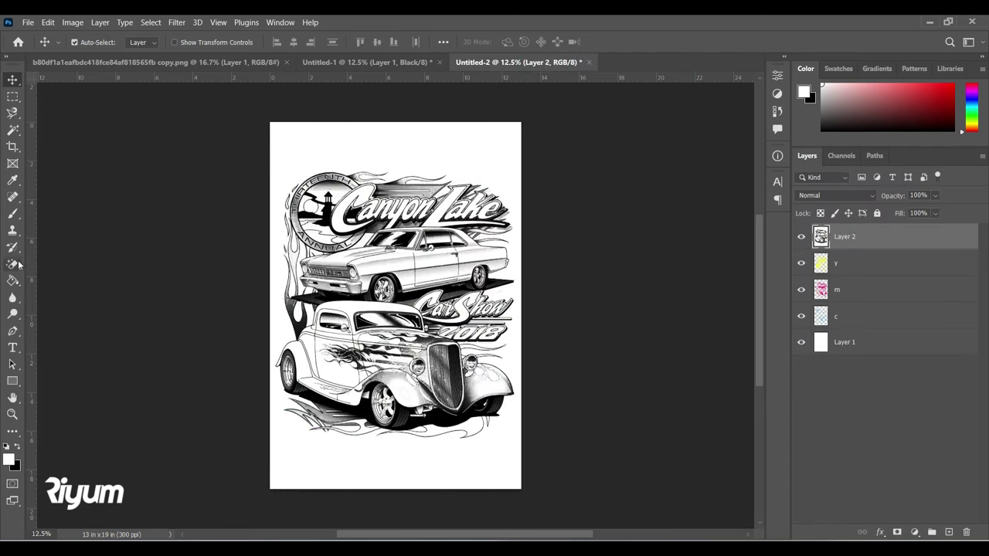
Remove the white background from the pasted black-channel halftone layer with the Magic Eraser
click(20, 264)
click(291, 138)
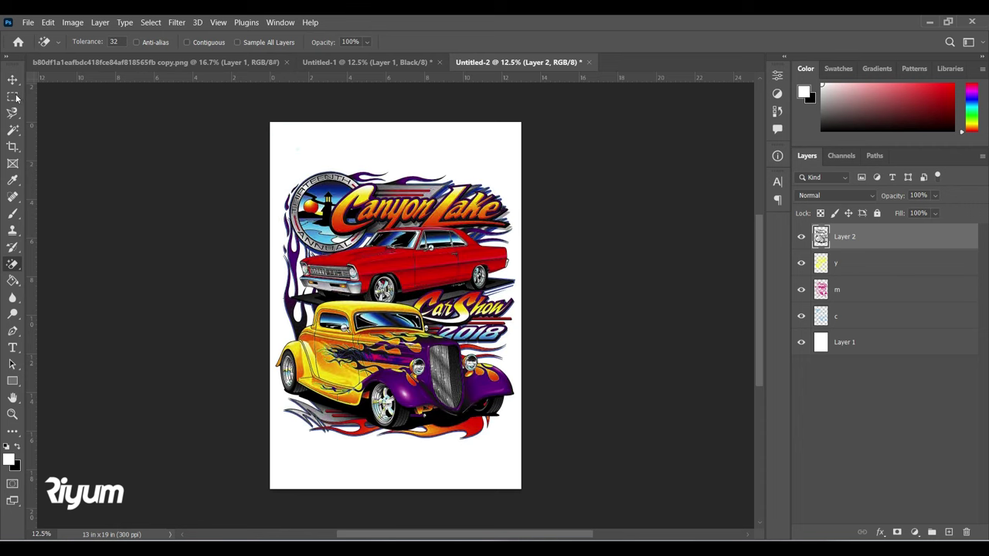
key(v)
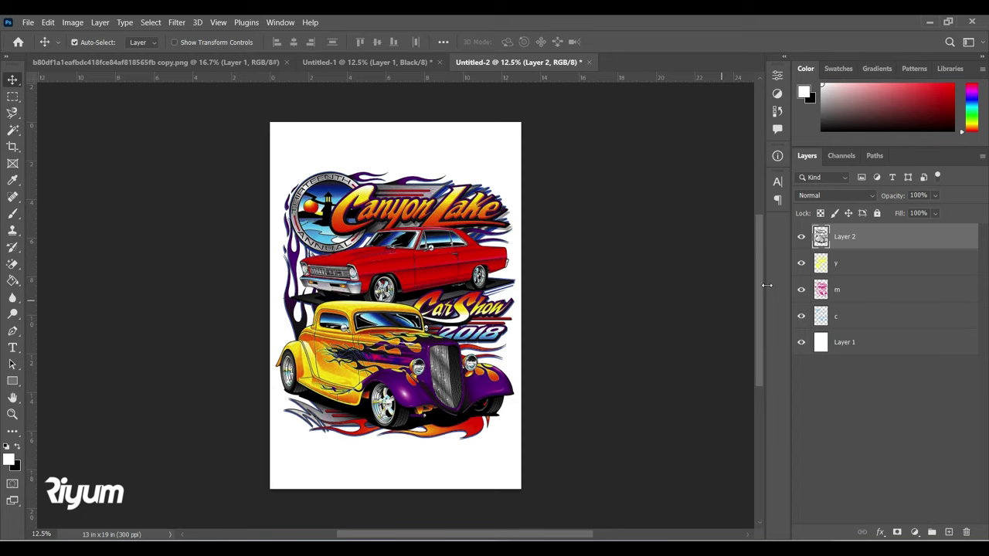
Rename the black-channel halftone layer to "black"
double_click(838, 237)
text(black)
key(Return)
Add a Color Overlay in pure black (000000) to layer "black" and rasterize its layer style
double_click(856, 238)
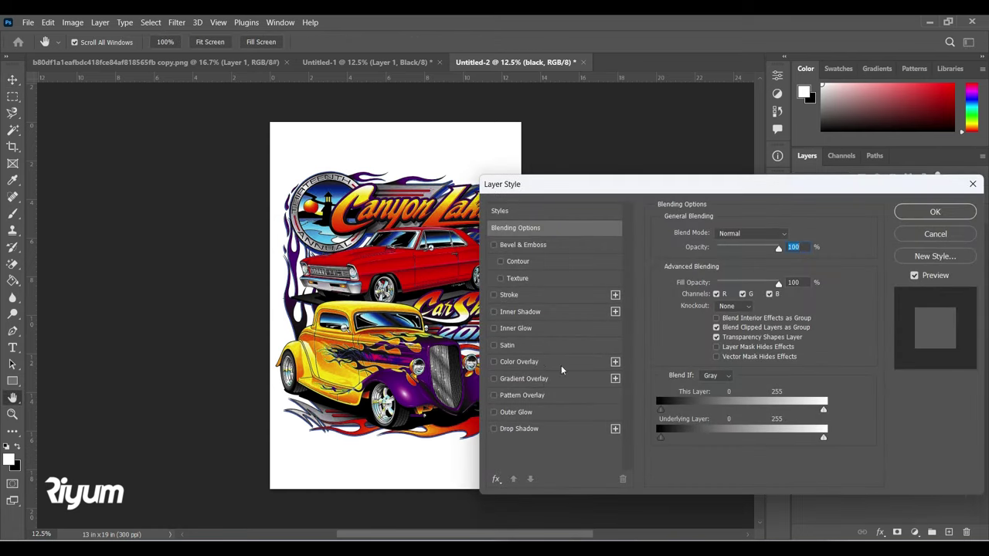
click(539, 362)
click(789, 236)
text(000000)
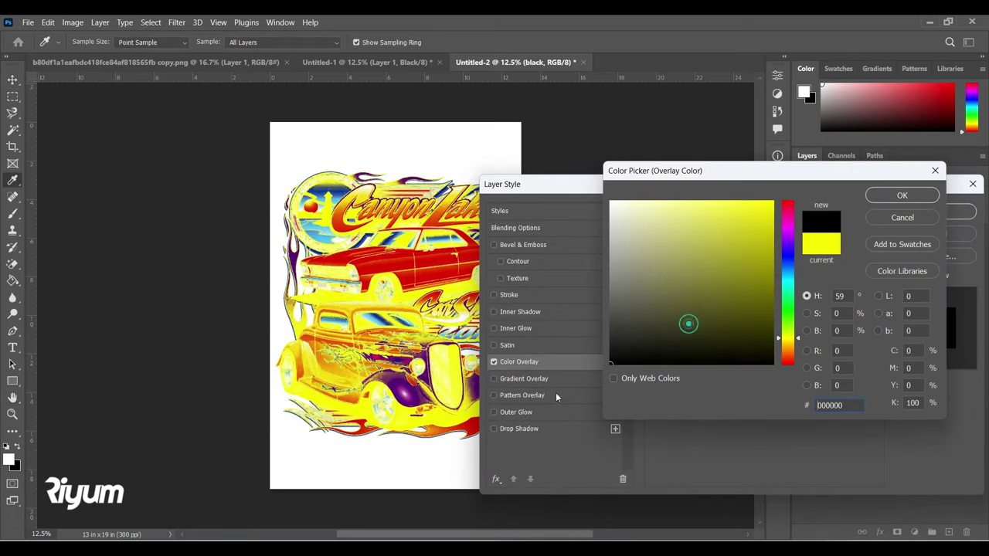
click(916, 200)
click(935, 216)
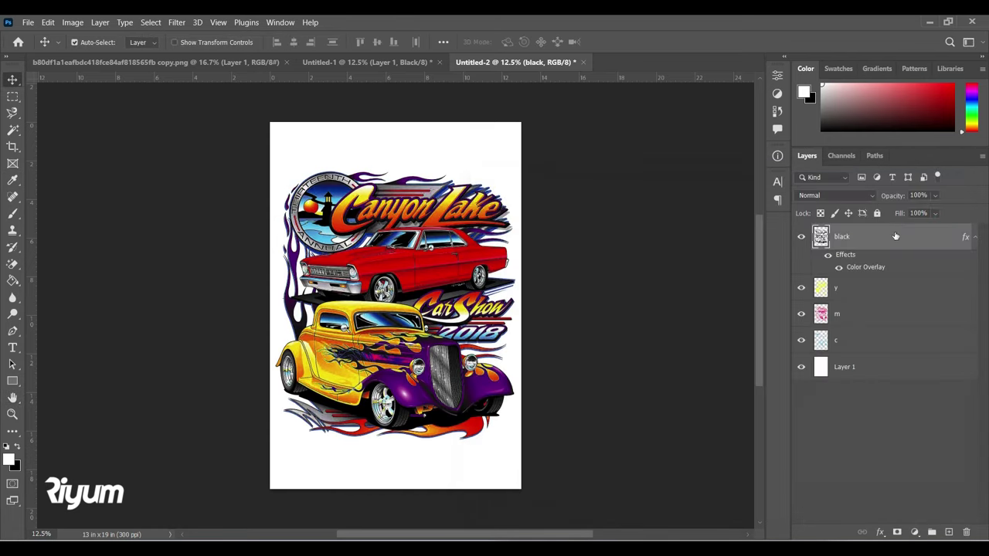
right_click(899, 241)
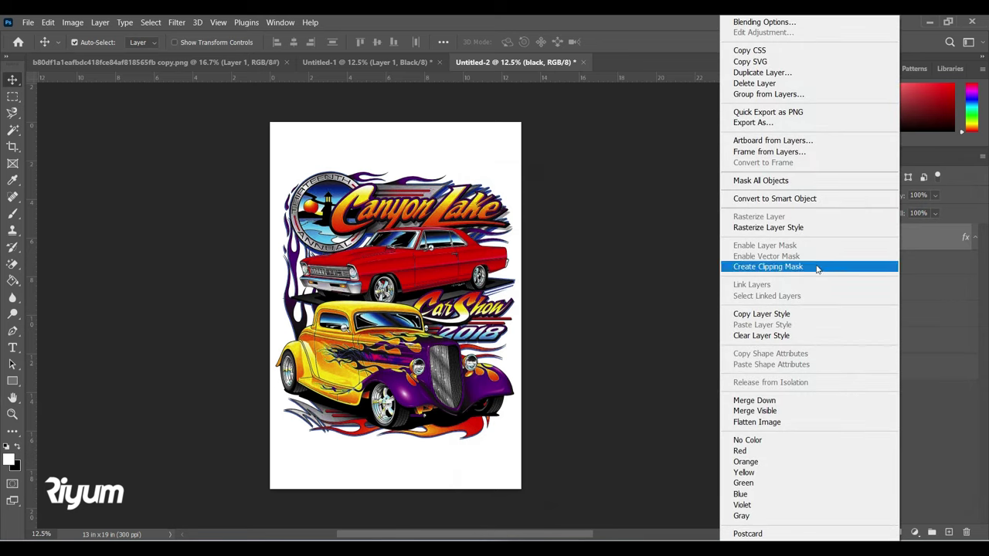
click(806, 227)
Compare the artwork with layers "black", "y", "m" and "c" each hidden and shown in turn
click(801, 239)
click(800, 237)
click(801, 263)
click(801, 264)
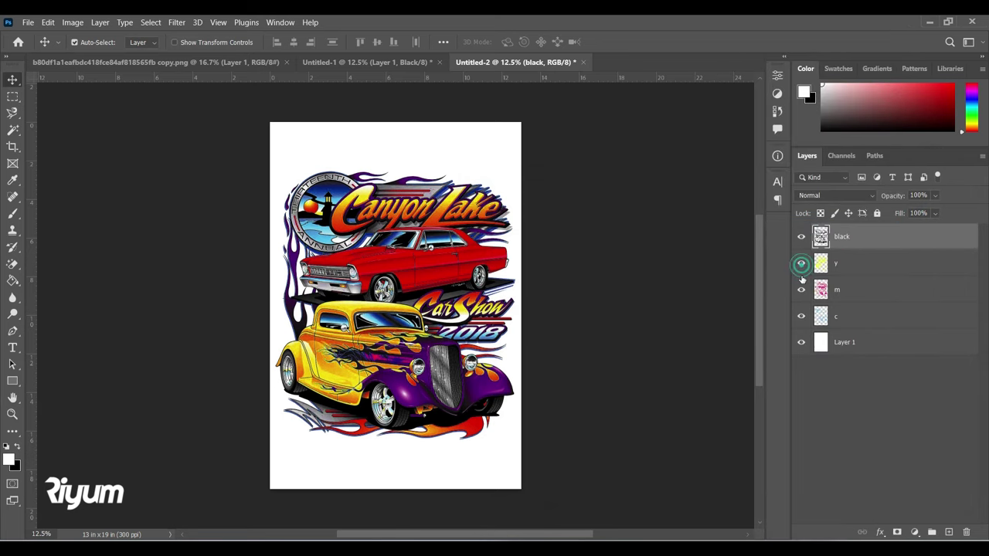
click(801, 290)
click(801, 290)
click(800, 316)
click(799, 316)
click(799, 317)
click(800, 317)
Rename the white base layer, Layer 1, to "bt"
click(849, 319)
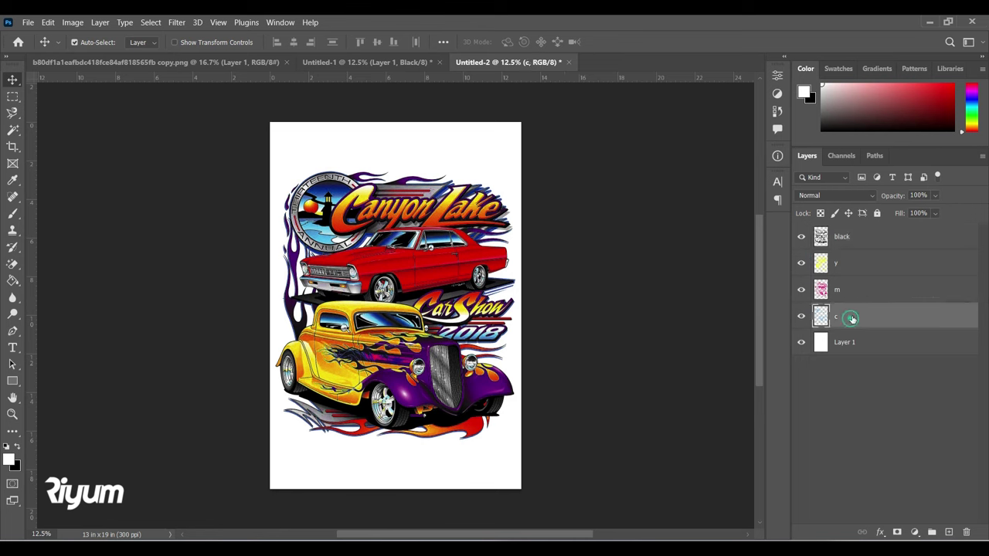
double_click(844, 343)
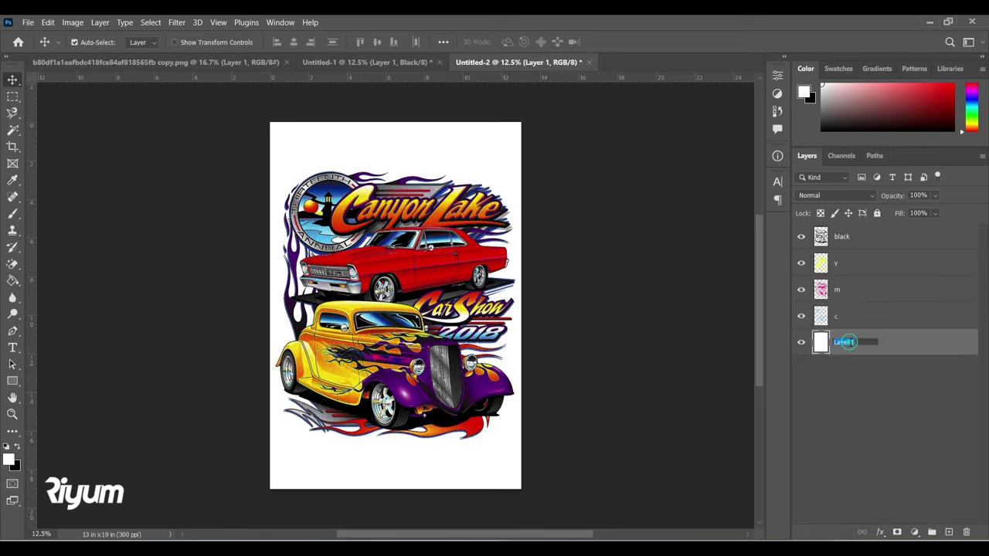
text(bt)
key(Return)
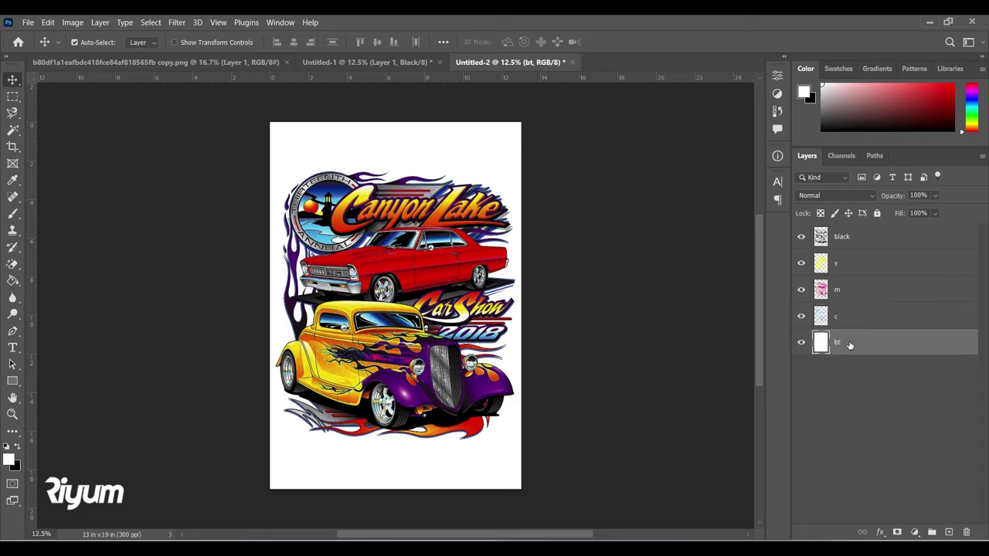
click(839, 321)
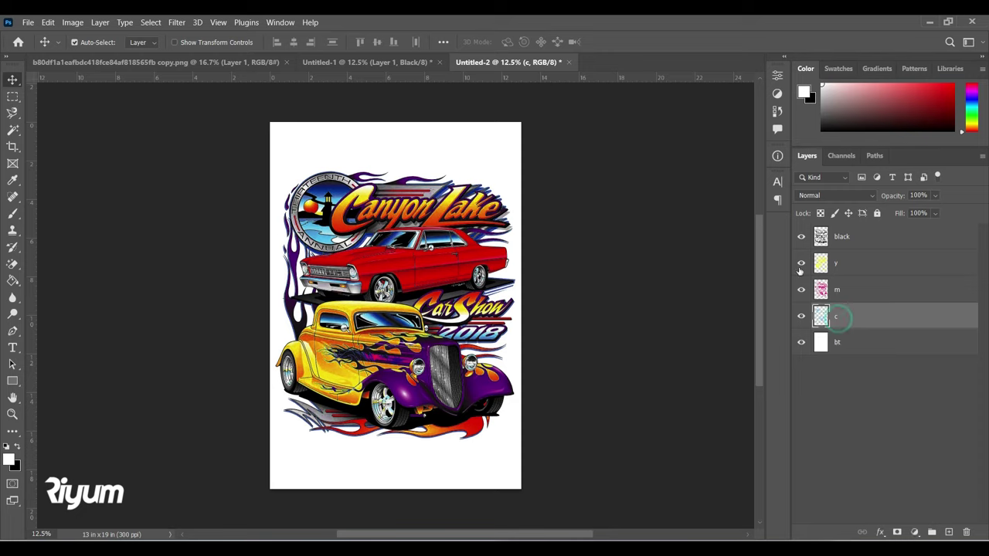
click(848, 298)
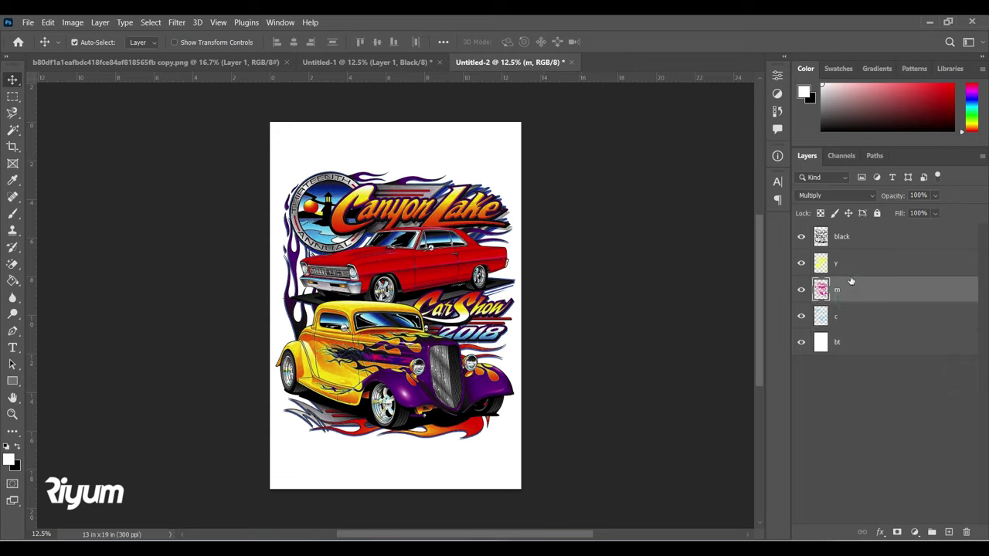
click(851, 266)
click(857, 243)
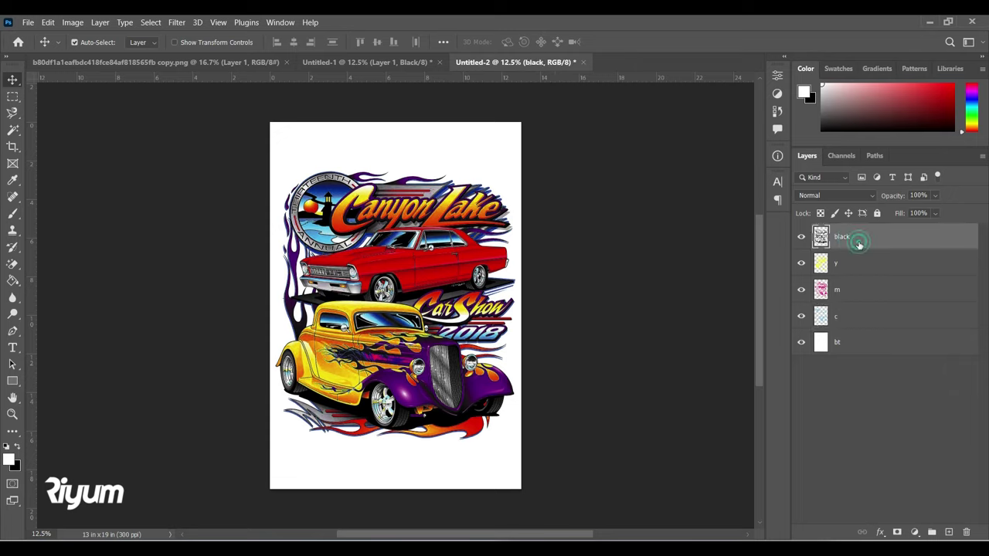
Try moving layer "y" directly above "bt" and layer "c" directly below "black"
click(858, 271)
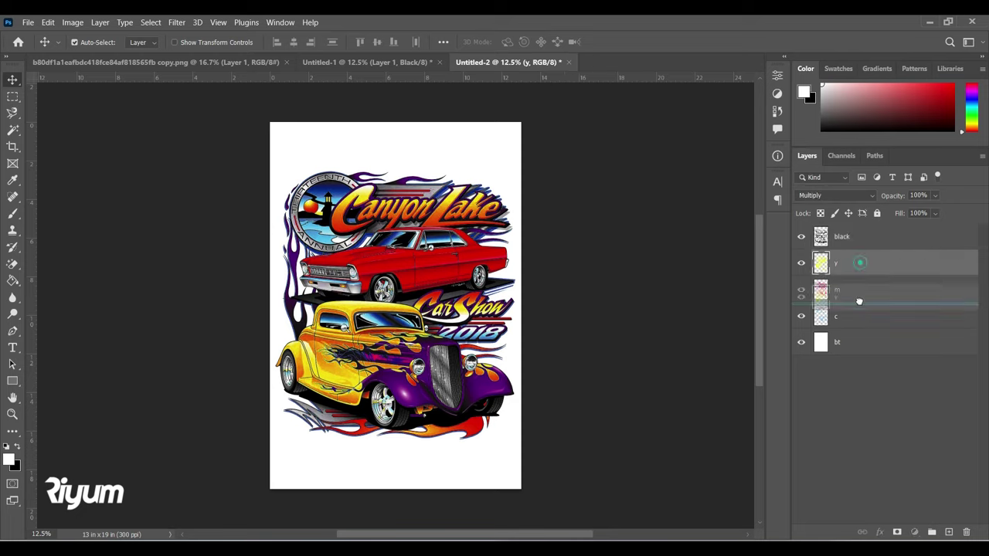
drag(858, 324, 860, 328)
drag(860, 292, 873, 261)
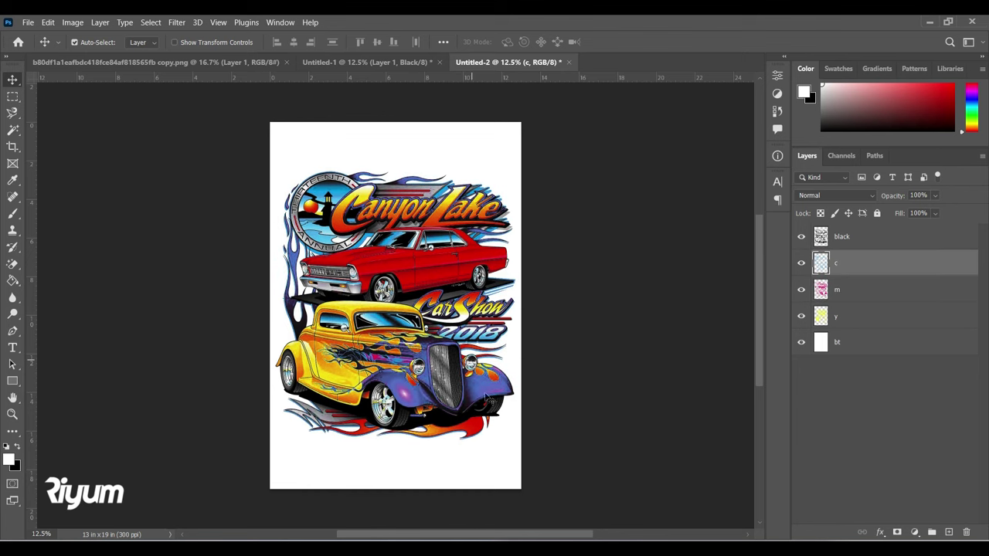
Restore the layer stack to the order "black", "y", "m", "c", "bt"
drag(876, 267, 875, 305)
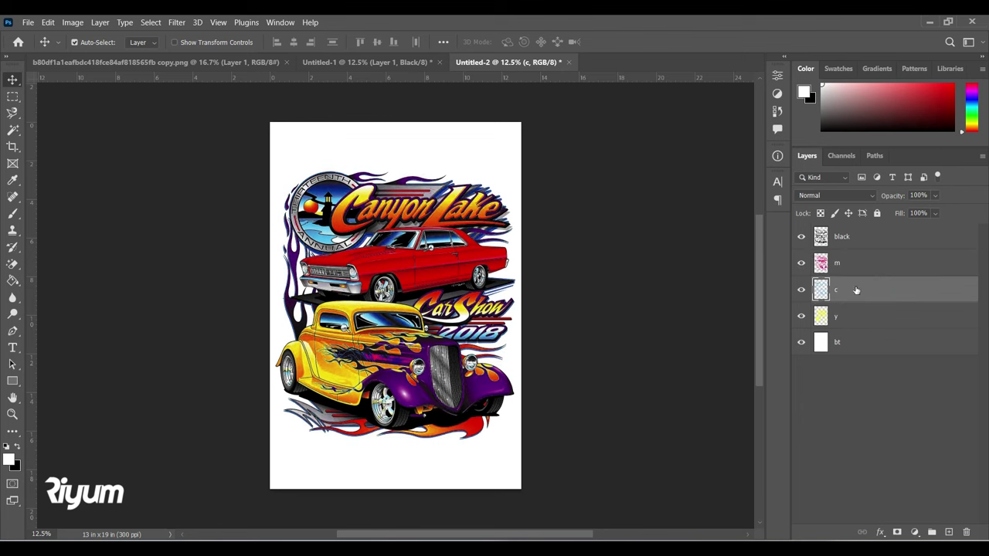
click(894, 325)
drag(868, 309, 875, 259)
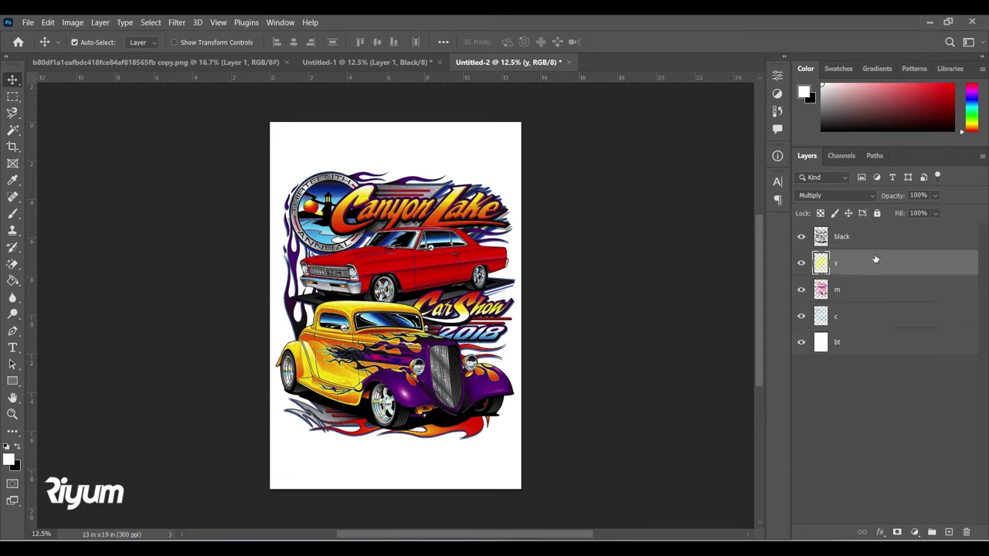
Review the Cyan, Magenta and Yellow spot channels in Untitled-1
click(855, 314)
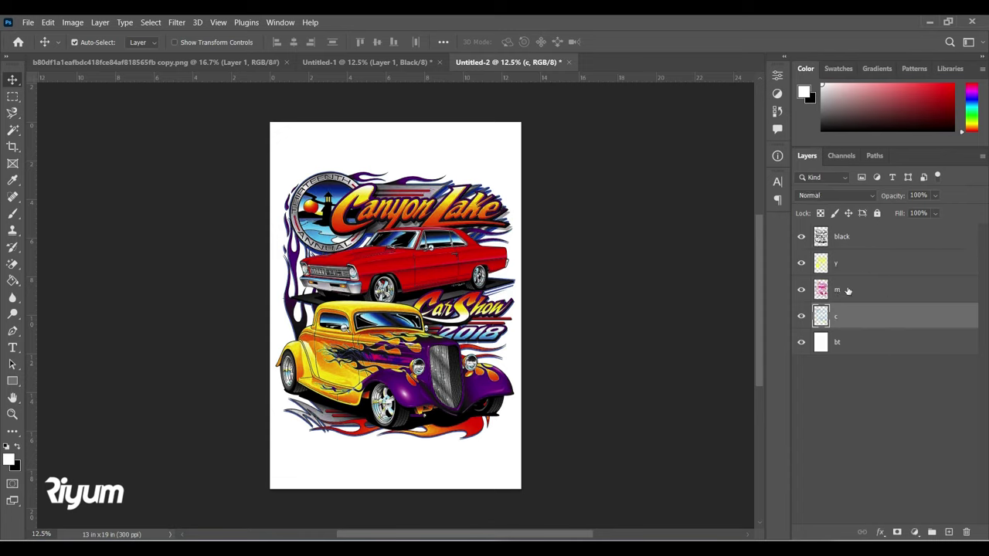
click(389, 61)
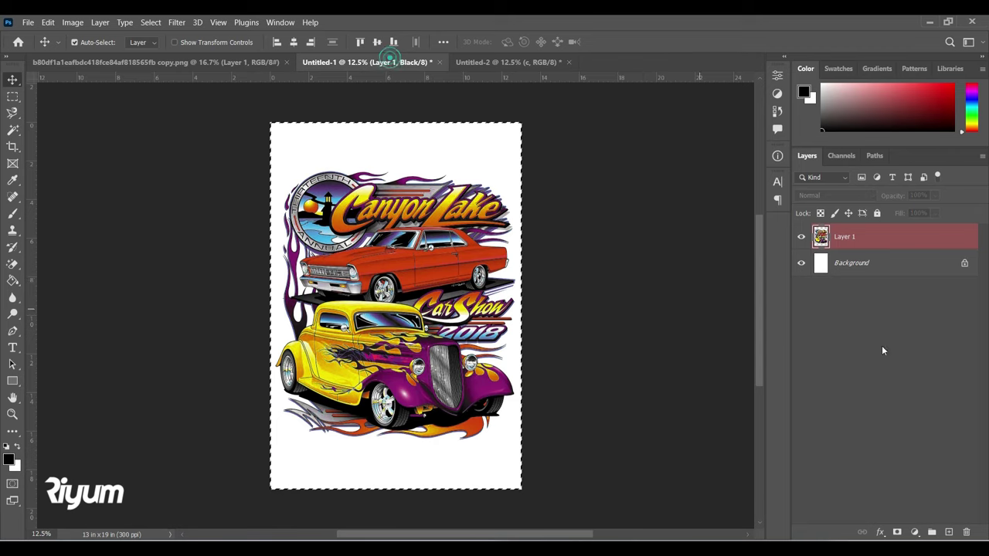
click(842, 156)
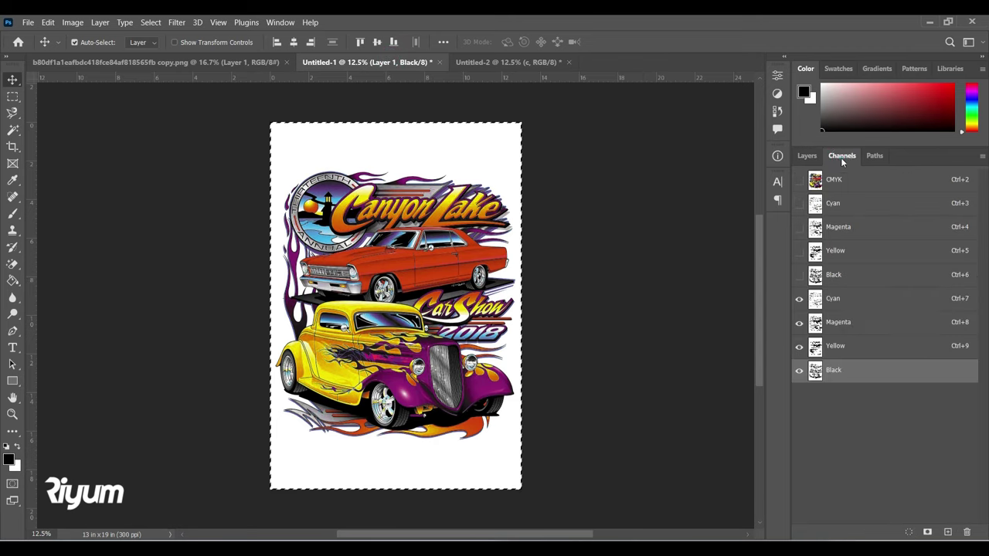
click(851, 298)
click(860, 323)
click(859, 347)
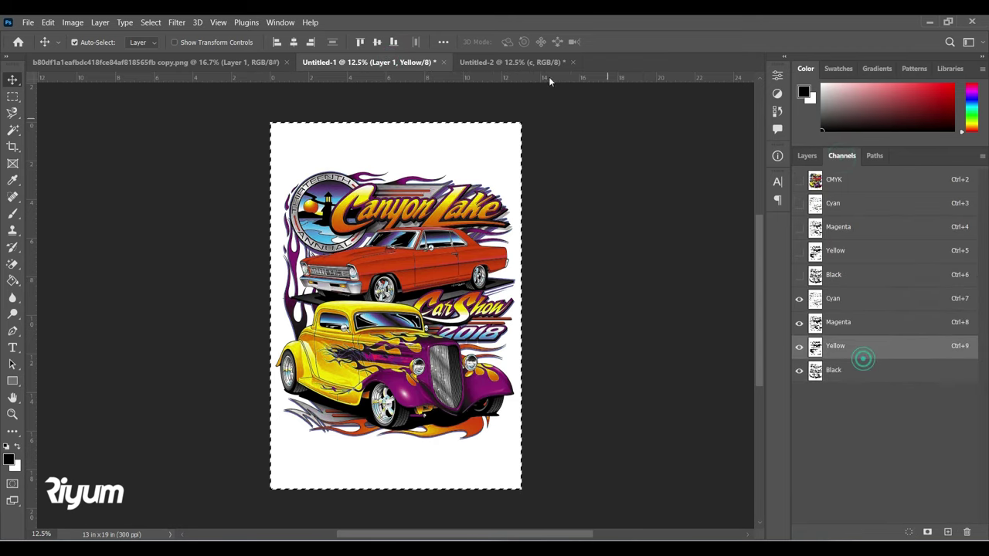
Float Untitled-2 and Untitled-1 in separate windows side by side and clear the selection in Untitled-1
click(510, 62)
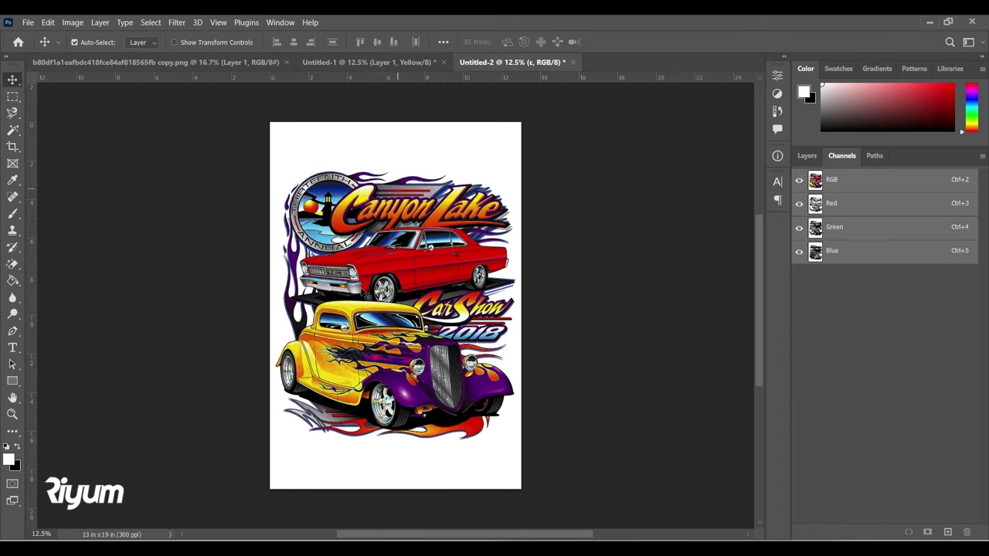
drag(514, 63, 560, 98)
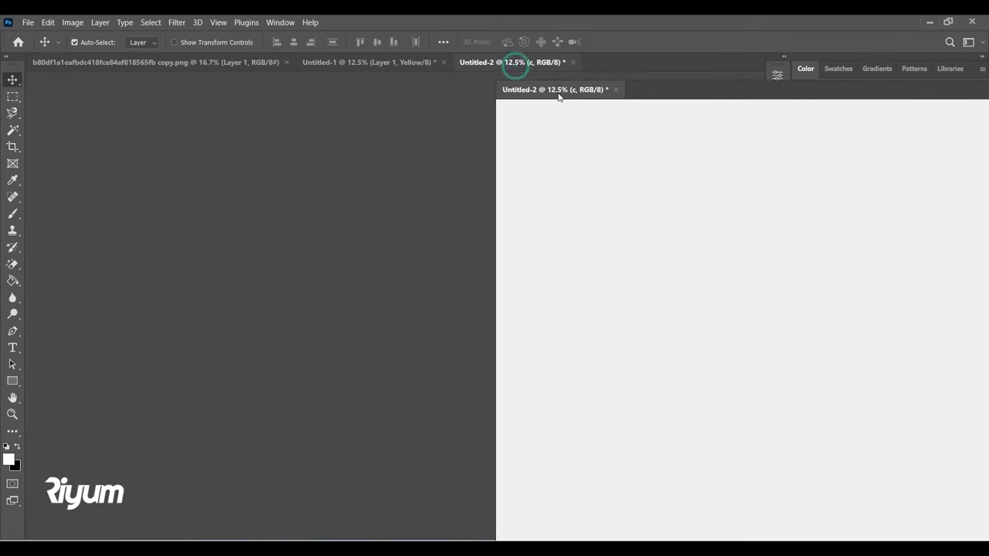
drag(372, 68, 285, 160)
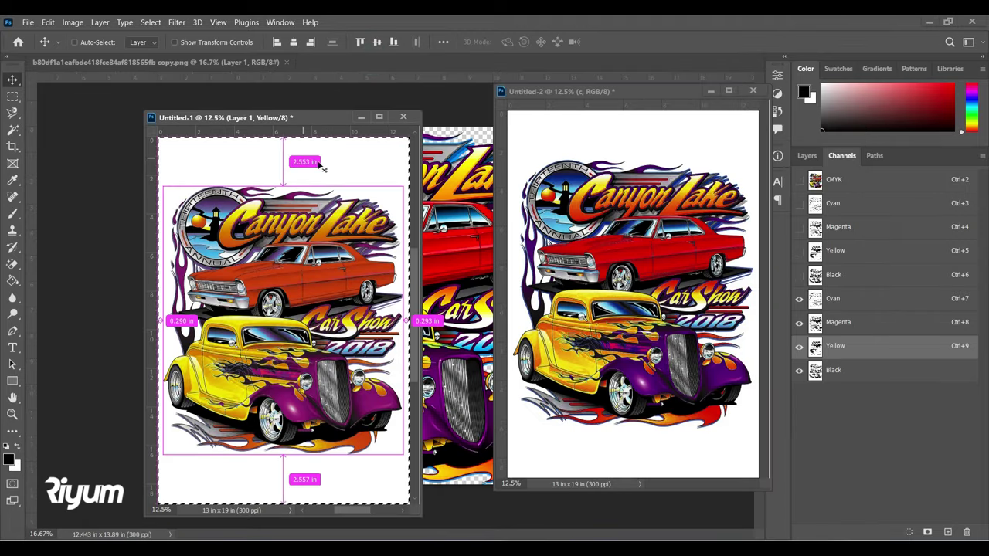
key(ctrl+d)
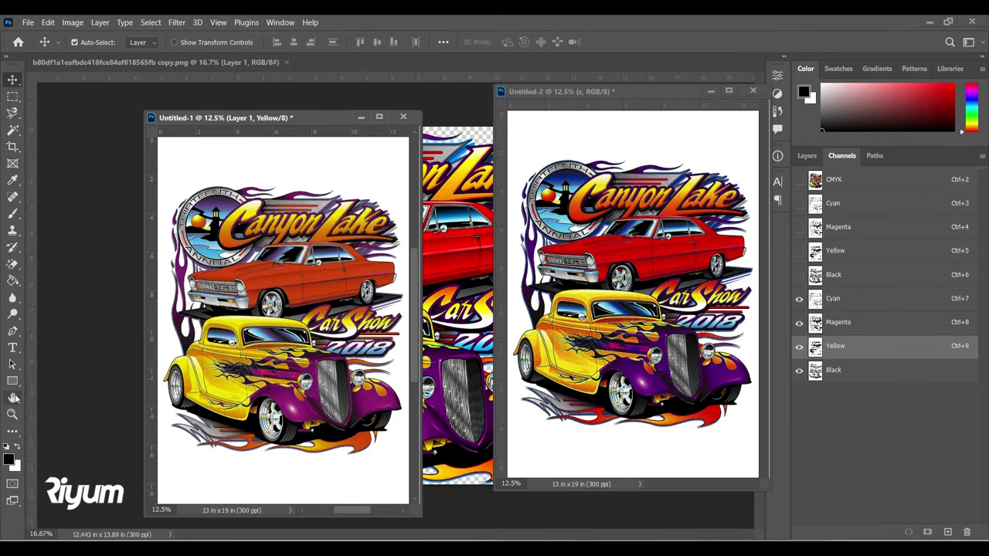
Fit Untitled-1 to the screen and select its Layer 1 to view the CMYK composite
double_click(13, 397)
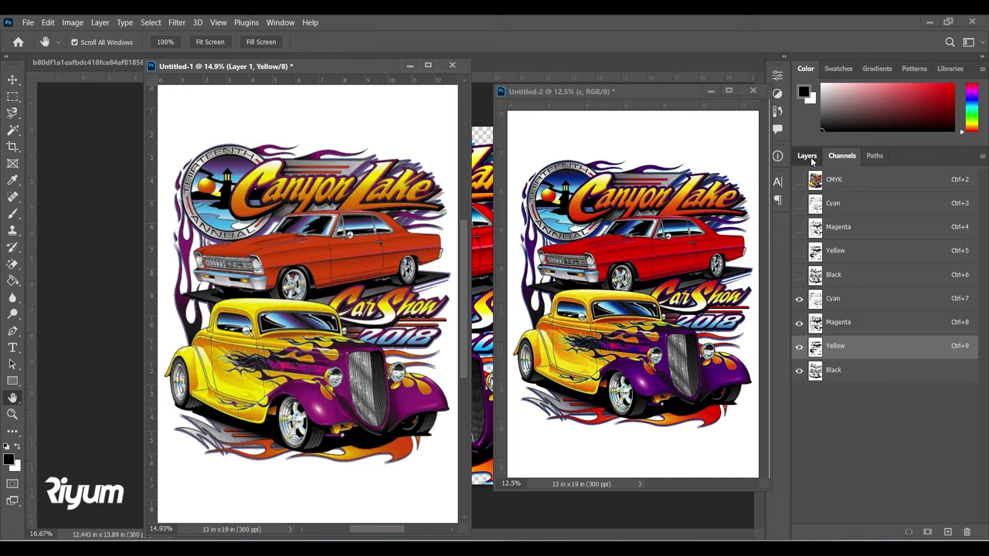
click(806, 155)
click(844, 235)
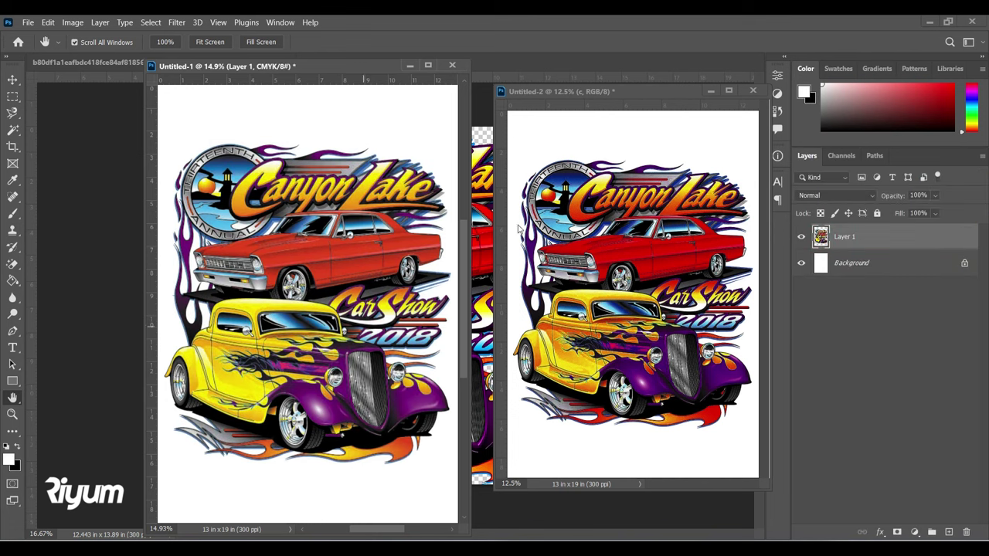
Dock Untitled-1 again and float the original PNG artwork beside the Untitled-2 window for comparison
drag(244, 72, 404, 65)
drag(195, 65, 274, 111)
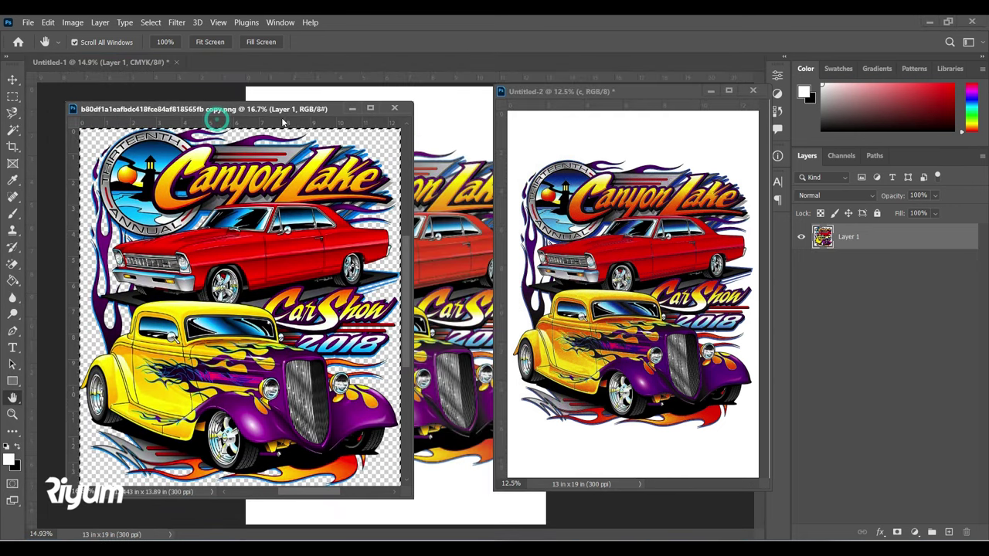
drag(640, 90, 594, 107)
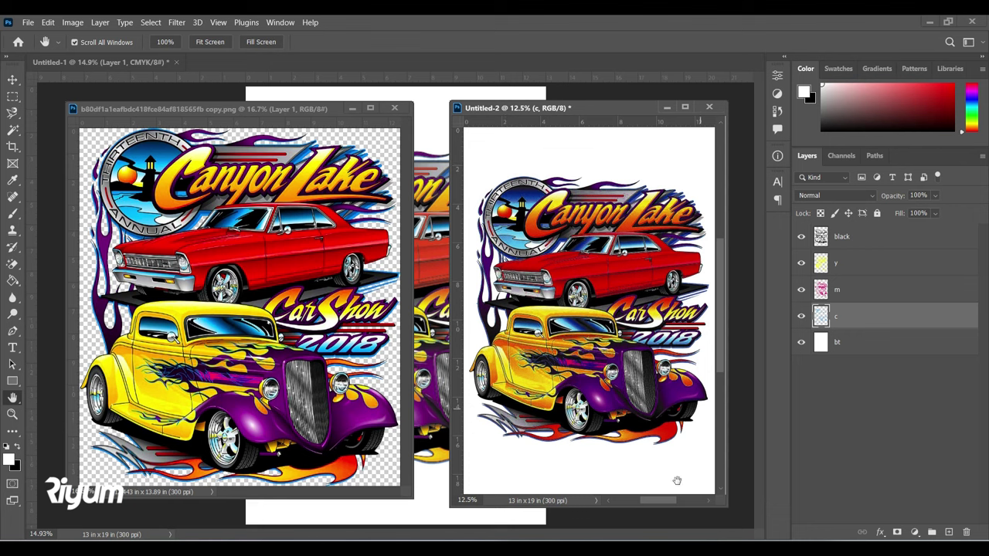
Hide layers "m", "y" and "black" in Untitled-2, leaving only layer "c" shown above "bt"
click(849, 289)
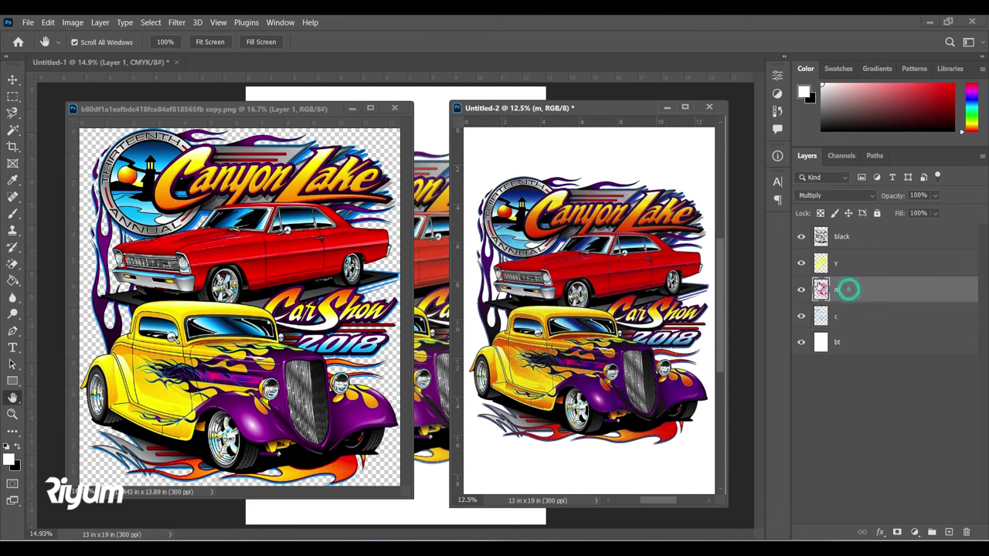
click(801, 288)
drag(804, 272, 801, 238)
click(801, 316)
click(801, 290)
click(800, 290)
click(801, 263)
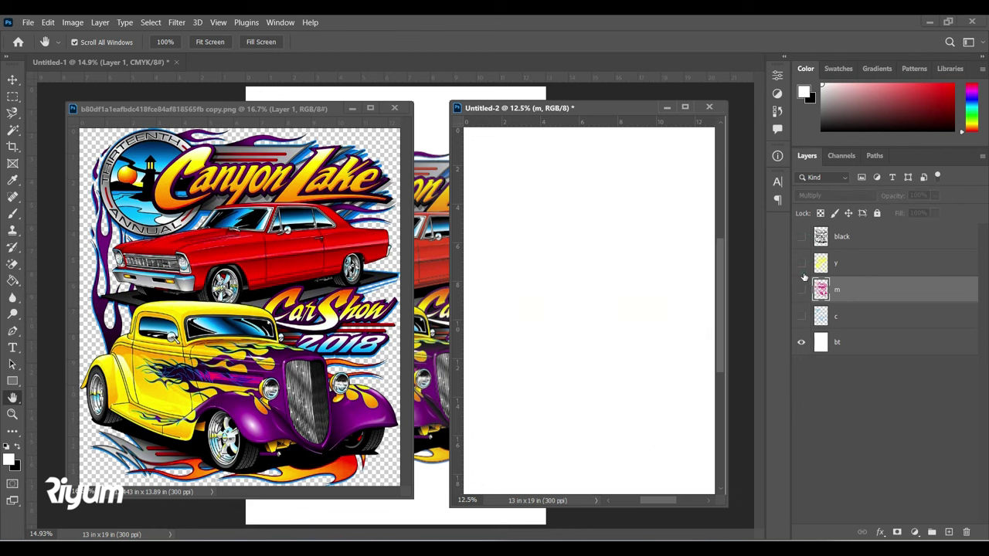
click(801, 264)
click(801, 316)
Add a black Color Overlay layer style to layer "c"
click(844, 316)
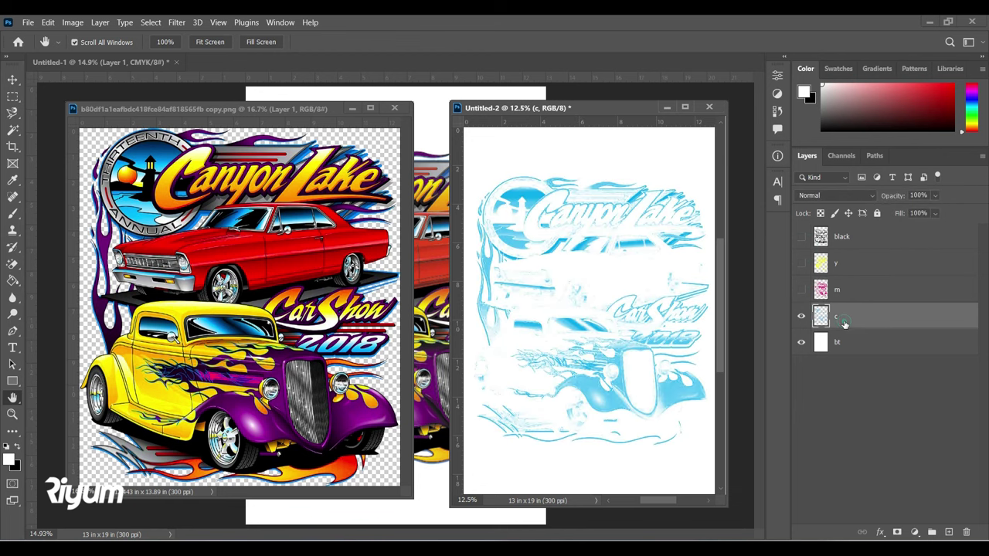
double_click(845, 324)
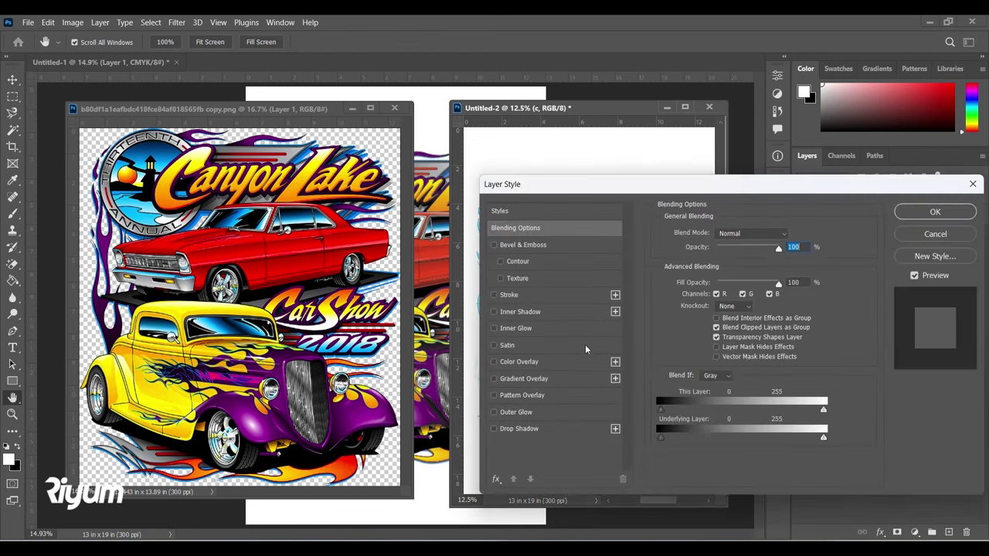
click(537, 359)
click(934, 211)
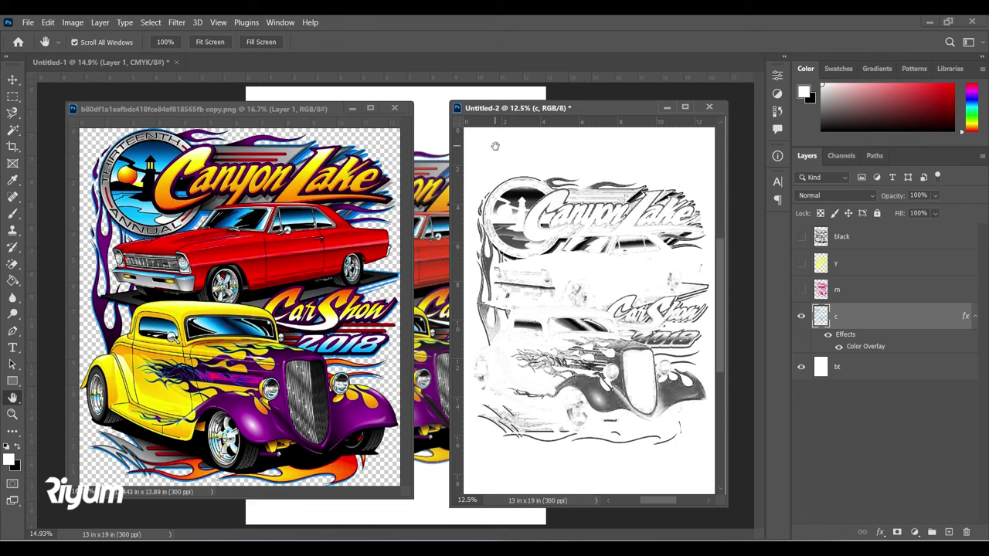
Show layers "m", "y", "black" and "c" together again and turn off the effects on layer "c"
click(801, 316)
click(801, 290)
click(801, 263)
click(801, 236)
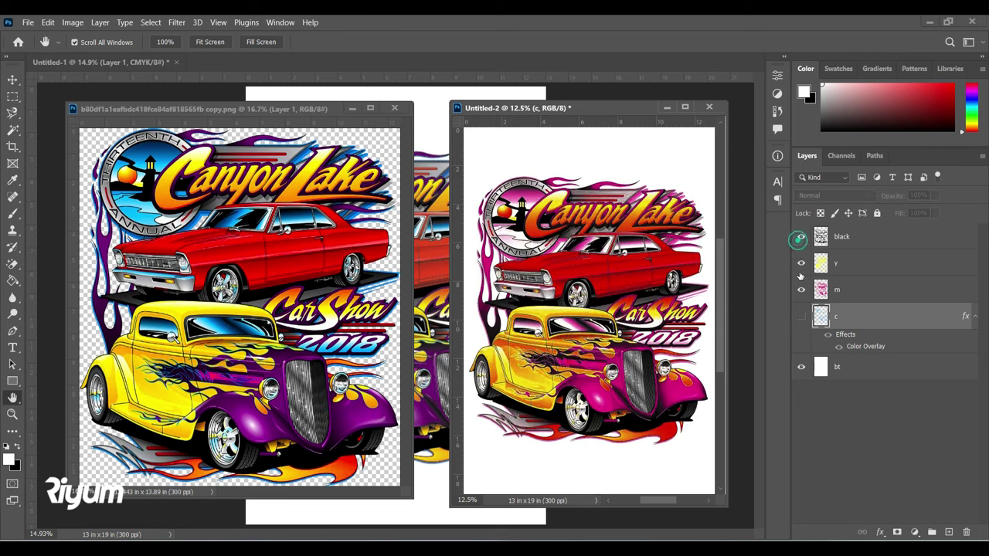
click(802, 317)
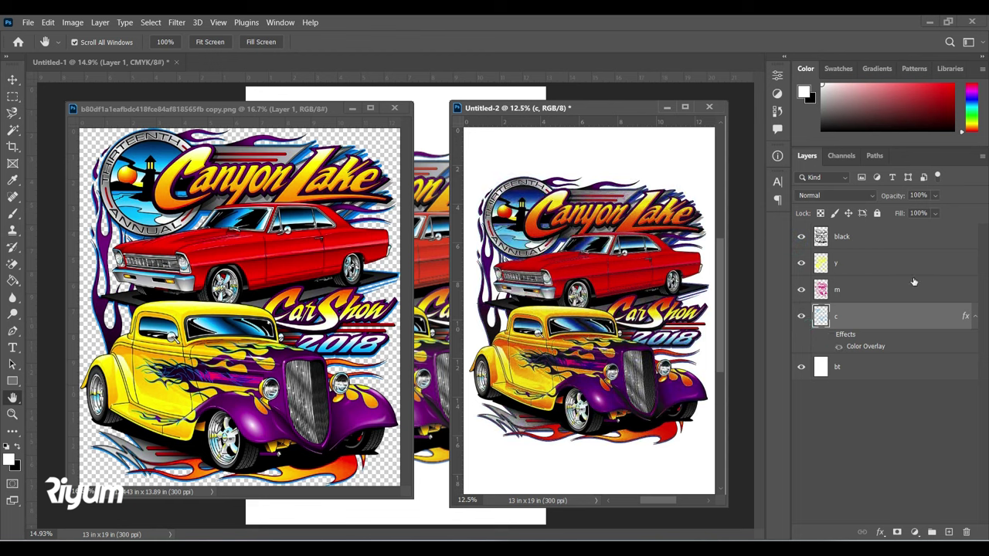